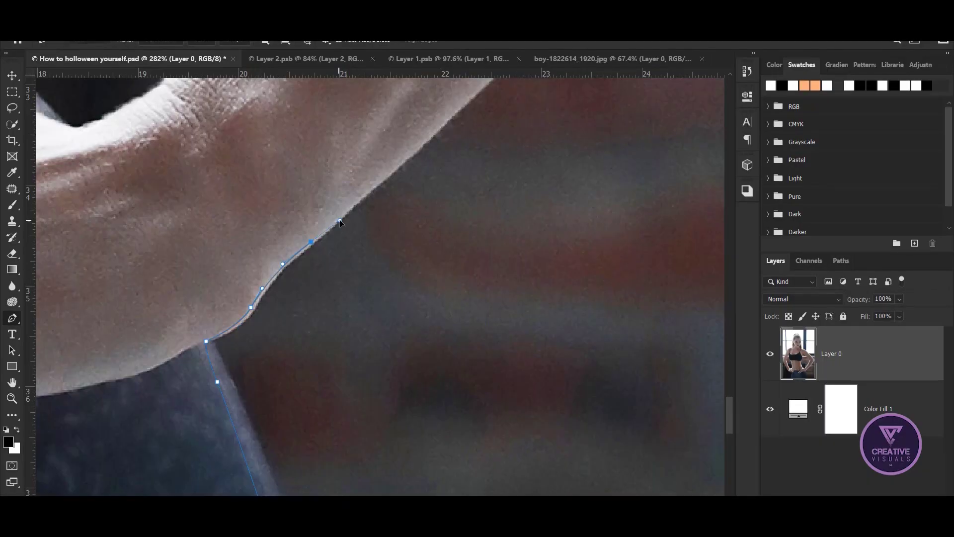
Step: Trace the pen path along the arm edge up toward the shoulder
{"action": "left_click_drag", "start_coordinate": [339, 220], "coordinate": [187, 465]}
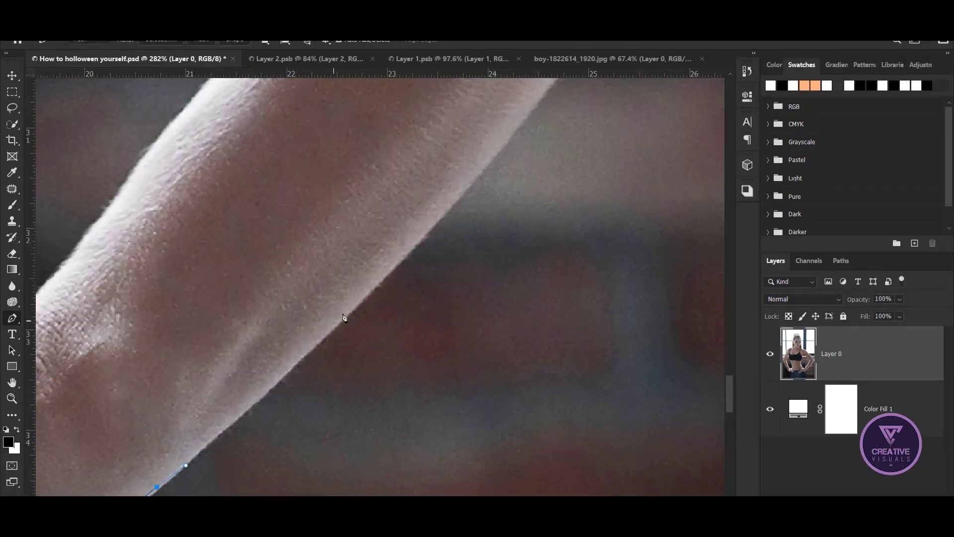
{"action": "left_click_drag", "start_coordinate": [491, 211], "coordinate": [348, 426]}
{"action": "left_click_drag", "start_coordinate": [554, 181], "coordinate": [448, 357]}
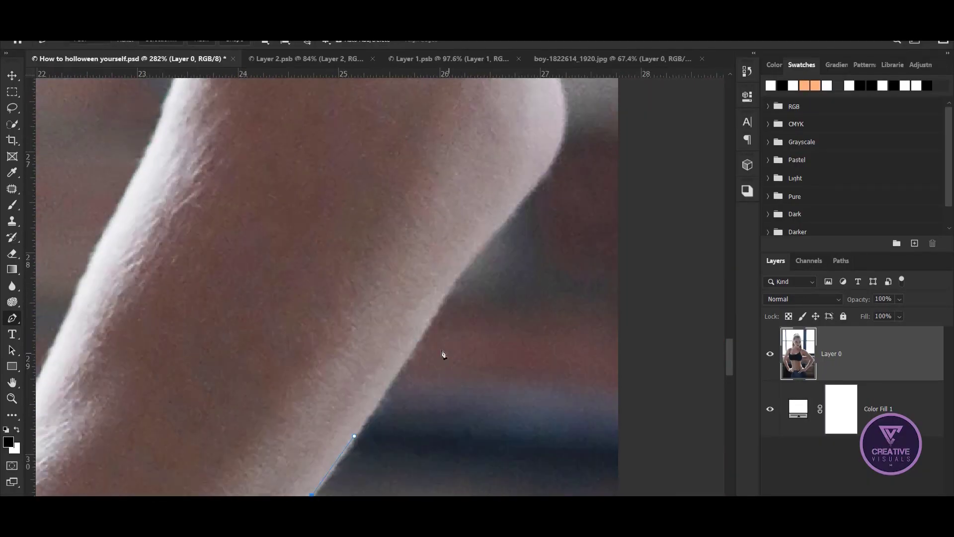
{"action": "left_click_drag", "start_coordinate": [439, 301], "coordinate": [355, 411]}
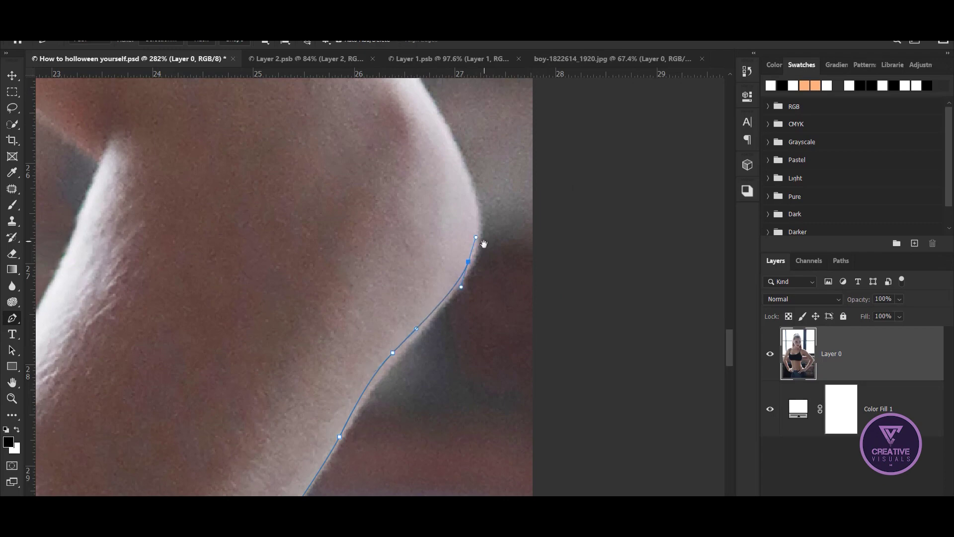
{"action": "left_click_drag", "start_coordinate": [485, 243], "coordinate": [435, 349]}
{"action": "left_click_drag", "start_coordinate": [388, 219], "coordinate": [462, 413]}
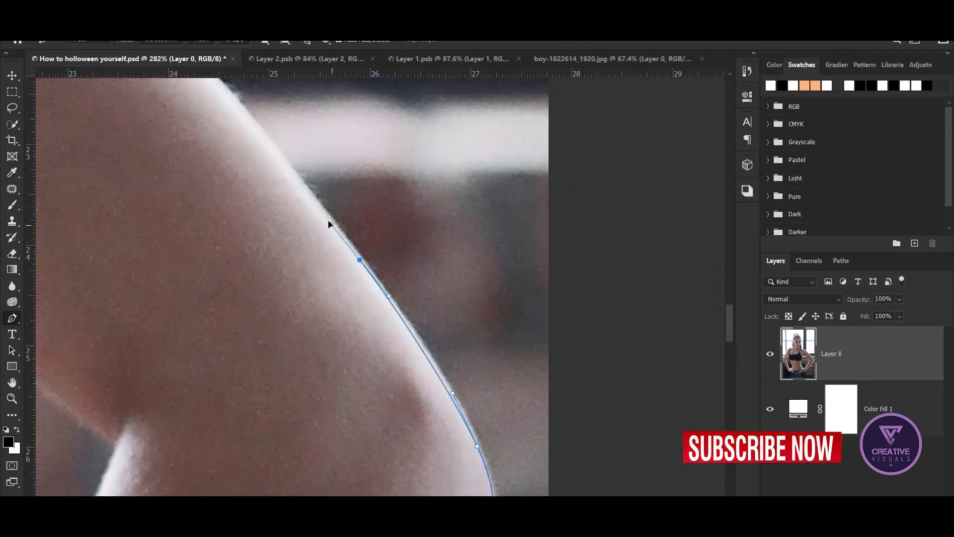
{"action": "mouse_move", "coordinate": [214, 83]}
{"action": "left_mouse_down"}
{"action": "mouse_move", "coordinate": [346, 269]}
{"action": "mouse_move", "coordinate": [362, 390]}
{"action": "left_mouse_up"}
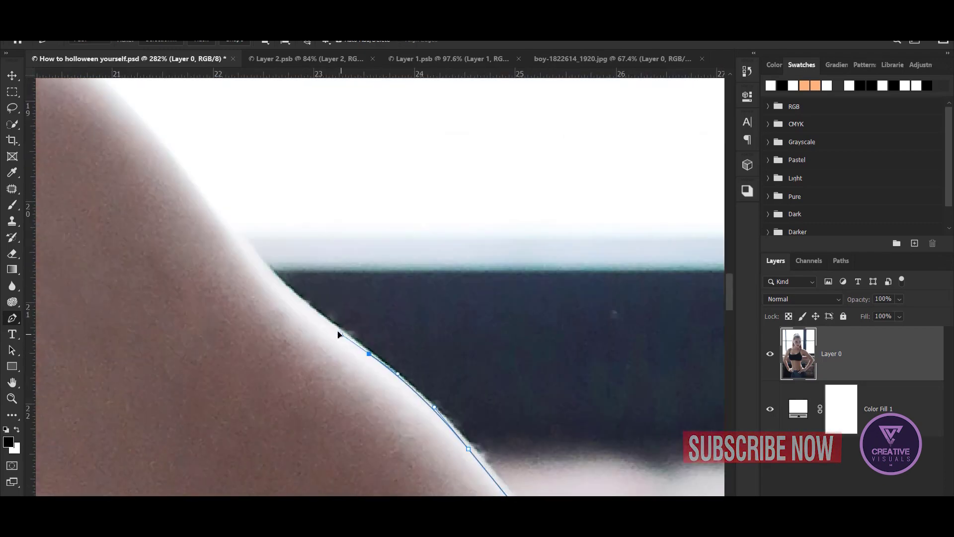
Step: Add curved anchors up the shoulder edge to the hair at the neck
{"action": "mouse_move", "coordinate": [283, 345]}
{"action": "left_mouse_down"}
{"action": "mouse_move", "coordinate": [312, 336]}
{"action": "mouse_move", "coordinate": [337, 364]}
{"action": "left_mouse_up"}
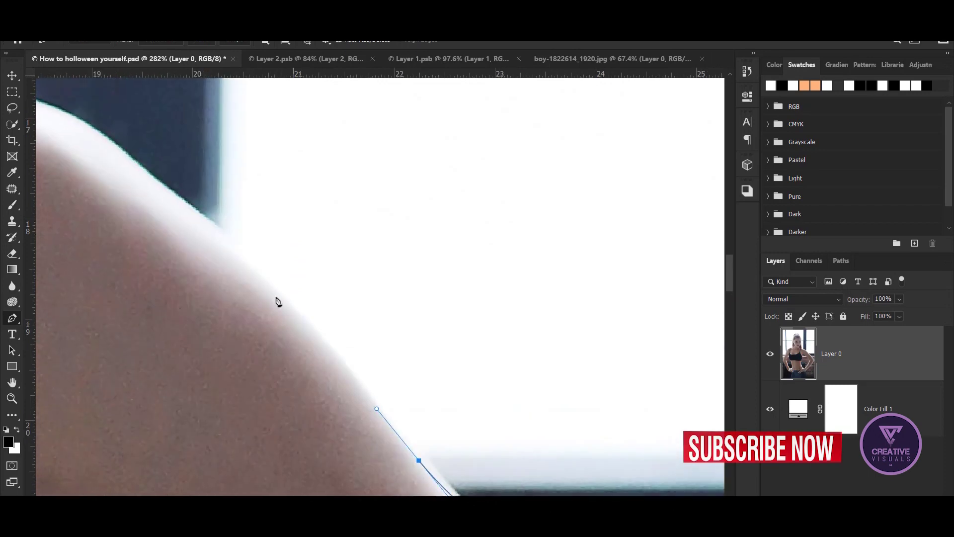
{"action": "left_click_drag", "start_coordinate": [423, 187], "coordinate": [462, 395]}
{"action": "left_click_drag", "start_coordinate": [428, 331], "coordinate": [390, 298]}
{"action": "mouse_move", "coordinate": [297, 261]}
{"action": "left_mouse_down"}
{"action": "mouse_move", "coordinate": [396, 336]}
{"action": "mouse_move", "coordinate": [336, 313]}
{"action": "left_mouse_up"}
{"action": "mouse_move", "coordinate": [241, 293]}
{"action": "left_mouse_down"}
{"action": "mouse_move", "coordinate": [226, 292]}
{"action": "mouse_move", "coordinate": [320, 350]}
{"action": "mouse_move", "coordinate": [521, 425]}
{"action": "left_mouse_up"}
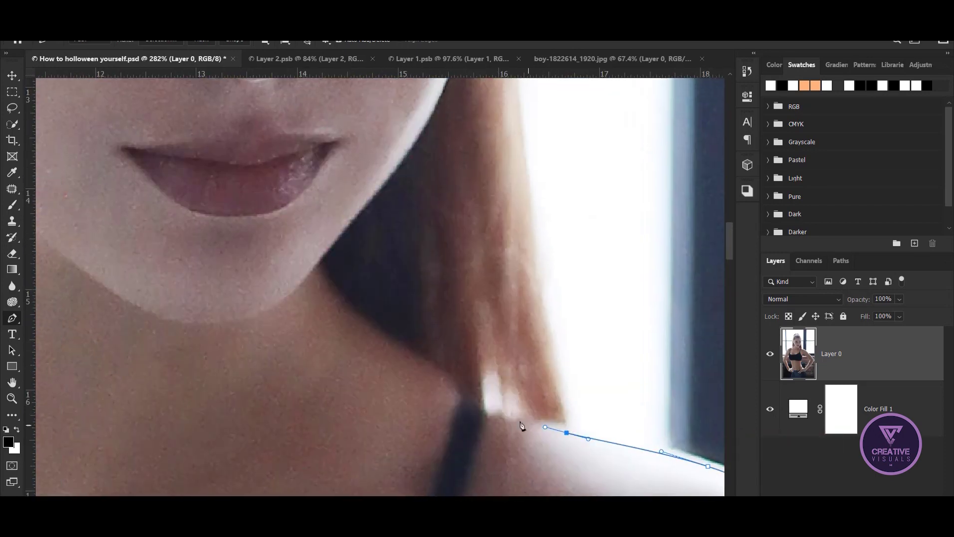
Step: Add a curved anchor along the face beside the hair and reshape its curve
{"action": "left_click_drag", "start_coordinate": [457, 85], "coordinate": [442, 250]}
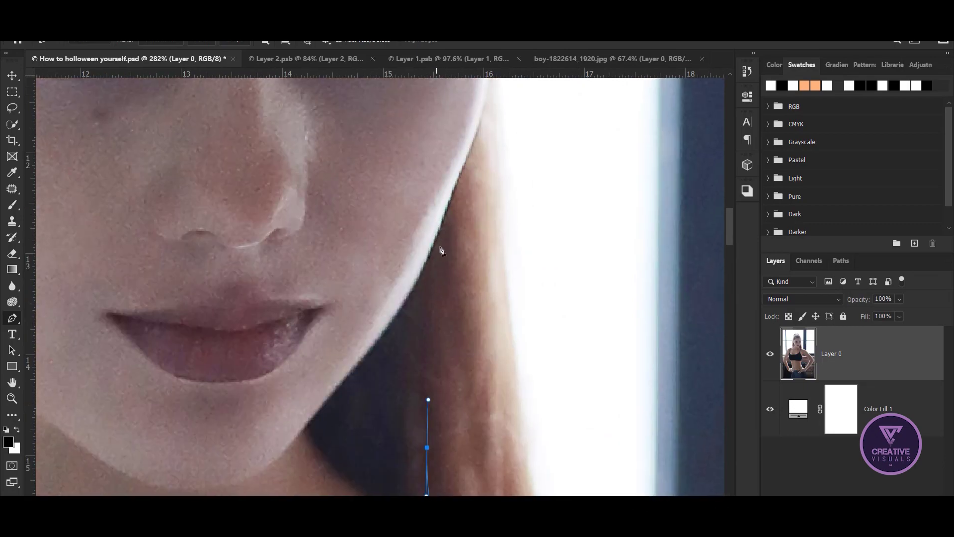
{"action": "left_click_drag", "start_coordinate": [474, 147], "coordinate": [414, 296]}
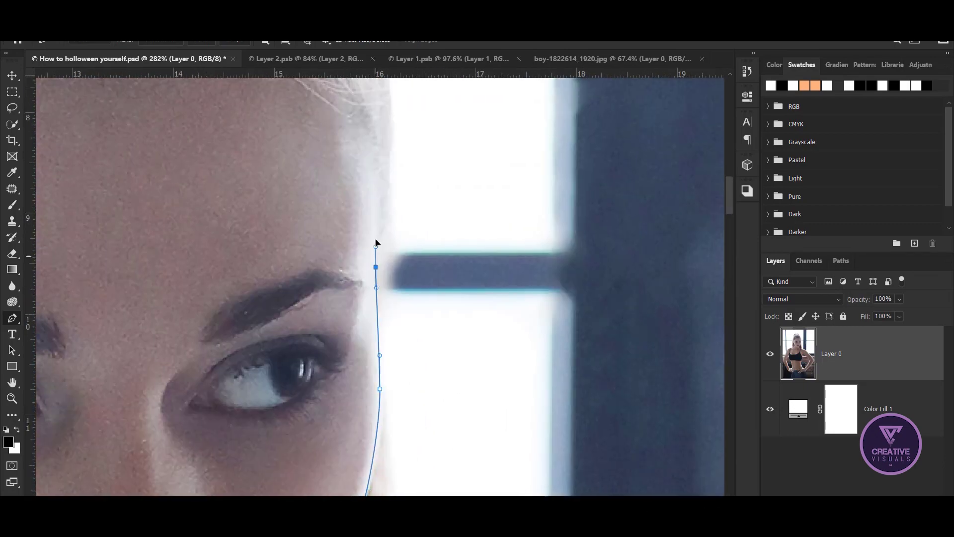
{"action": "mouse_move", "coordinate": [409, 223]}
{"action": "left_mouse_down"}
{"action": "mouse_move", "coordinate": [411, 326]}
{"action": "mouse_move", "coordinate": [426, 315]}
{"action": "left_mouse_up"}
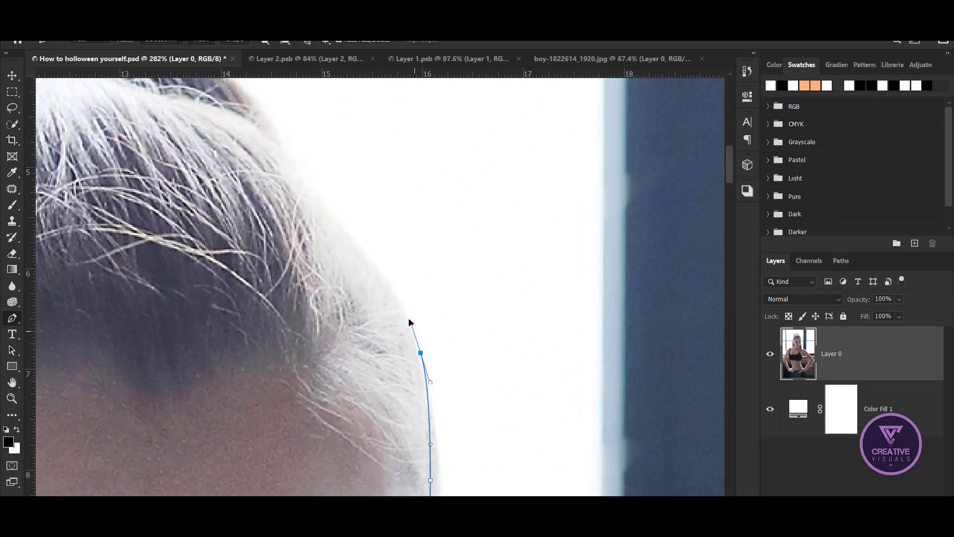
{"action": "left_click_drag", "start_coordinate": [352, 240], "coordinate": [349, 235]}
Step: Curve the path across the top of the hair and down its far side
{"action": "left_click_drag", "start_coordinate": [349, 234], "coordinate": [599, 443]}
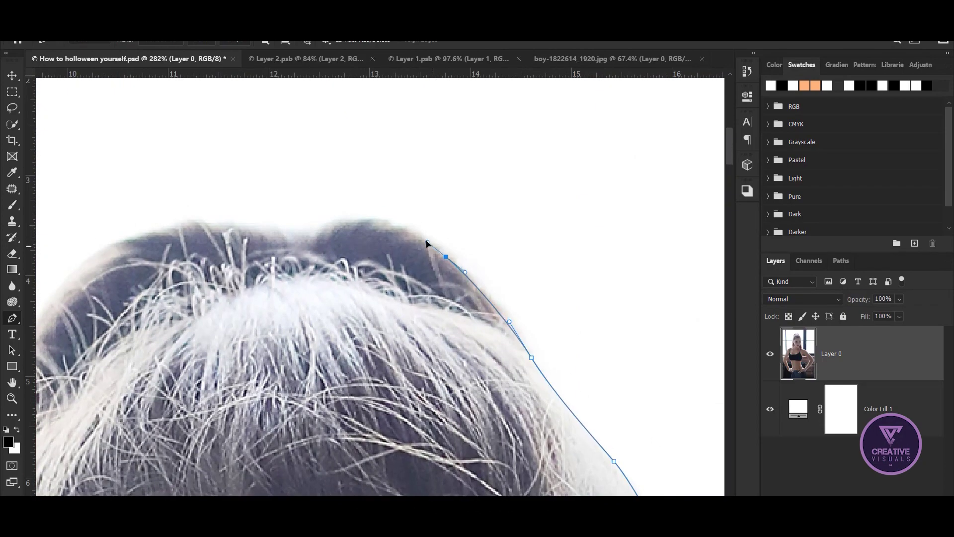
{"action": "left_click_drag", "start_coordinate": [427, 245], "coordinate": [583, 233]}
{"action": "left_click_drag", "start_coordinate": [510, 208], "coordinate": [498, 209]}
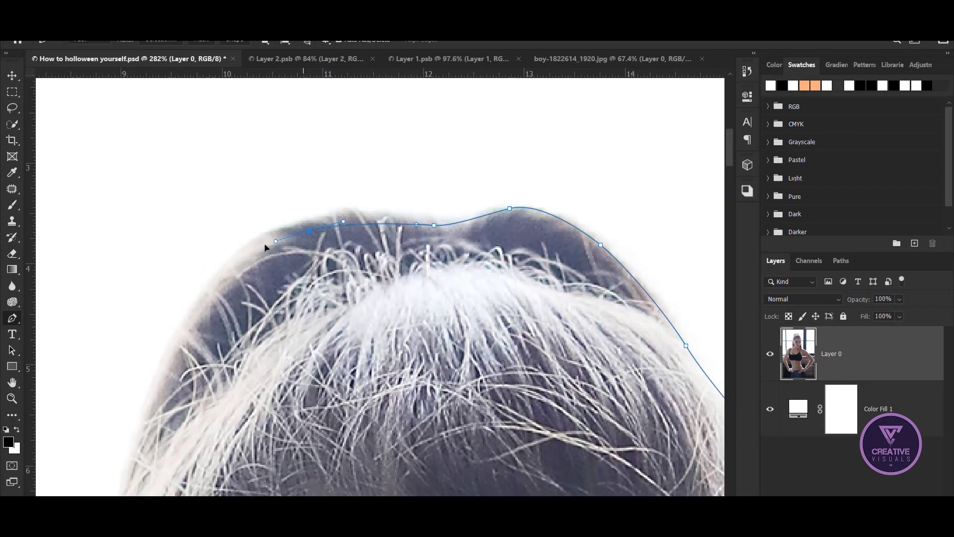
{"action": "left_click_drag", "start_coordinate": [129, 495], "coordinate": [298, 270]}
{"action": "mouse_move", "coordinate": [287, 315]}
{"action": "left_mouse_down"}
{"action": "mouse_move", "coordinate": [272, 408]}
{"action": "mouse_move", "coordinate": [296, 191]}
{"action": "left_mouse_up"}
{"action": "left_click_drag", "start_coordinate": [261, 308], "coordinate": [259, 362]}
Step: Add a curved anchor below the hair at the far side of the neck
{"action": "left_click_drag", "start_coordinate": [249, 494], "coordinate": [293, 295]}
{"action": "left_click_drag", "start_coordinate": [303, 394], "coordinate": [249, 113]}
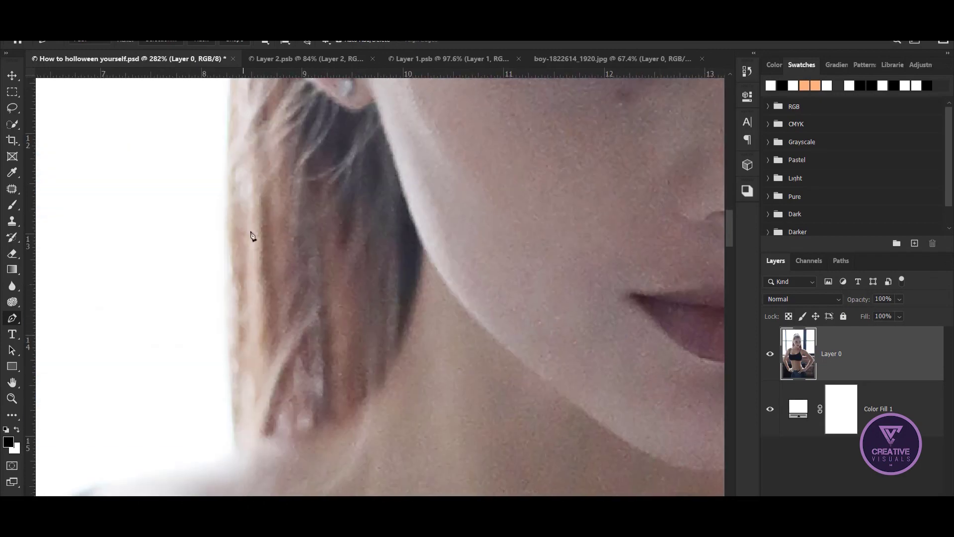
{"action": "left_click_drag", "start_coordinate": [251, 400], "coordinate": [256, 437]}
{"action": "scroll", "coordinate": [262, 453], "scroll_direction": "down", "scroll_amount": 3}
Step: Continue the path over the other shoulder and partway down the upper arm
{"action": "mouse_move", "coordinate": [466, 209]}
{"action": "left_mouse_down"}
{"action": "mouse_move", "coordinate": [366, 270]}
{"action": "mouse_move", "coordinate": [448, 208]}
{"action": "left_mouse_up"}
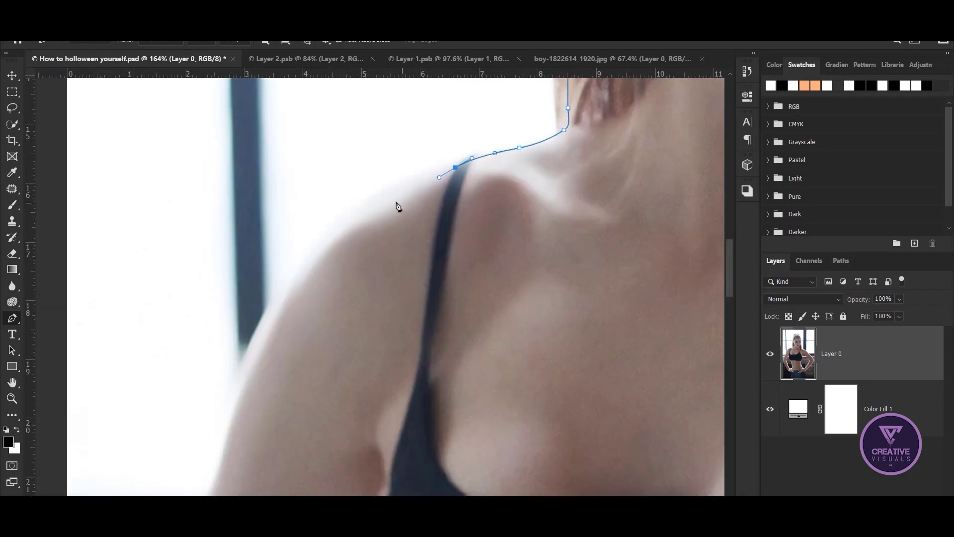
{"action": "left_click_drag", "start_coordinate": [350, 214], "coordinate": [444, 155]}
{"action": "left_click_drag", "start_coordinate": [386, 222], "coordinate": [360, 270]}
{"action": "left_click_drag", "start_coordinate": [329, 347], "coordinate": [318, 390]}
{"action": "scroll", "coordinate": [320, 398], "scroll_direction": "up", "scroll_amount": 2}
{"action": "left_click_drag", "start_coordinate": [443, 209], "coordinate": [488, 326]}
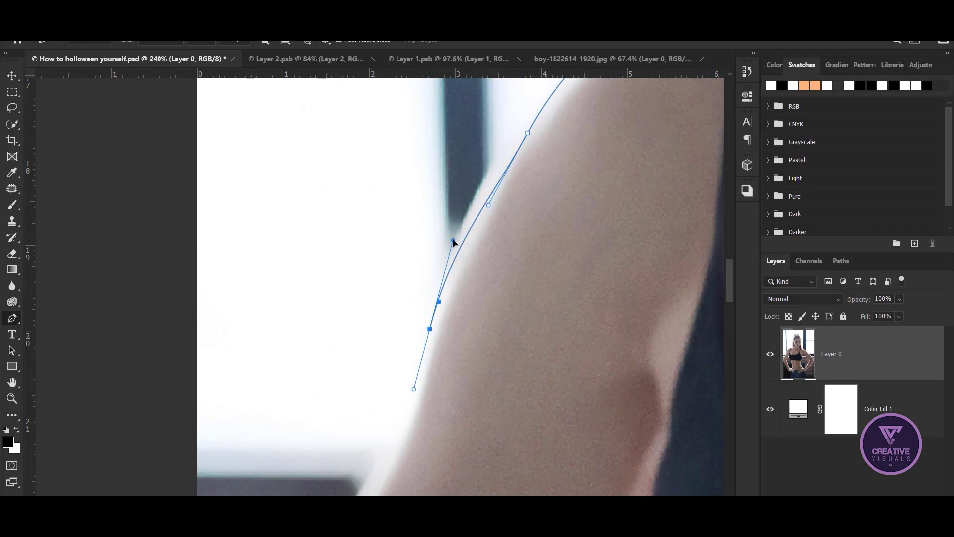
{"action": "left_click_drag", "start_coordinate": [433, 366], "coordinate": [471, 211]}
{"action": "left_click_drag", "start_coordinate": [427, 314], "coordinate": [410, 344]}
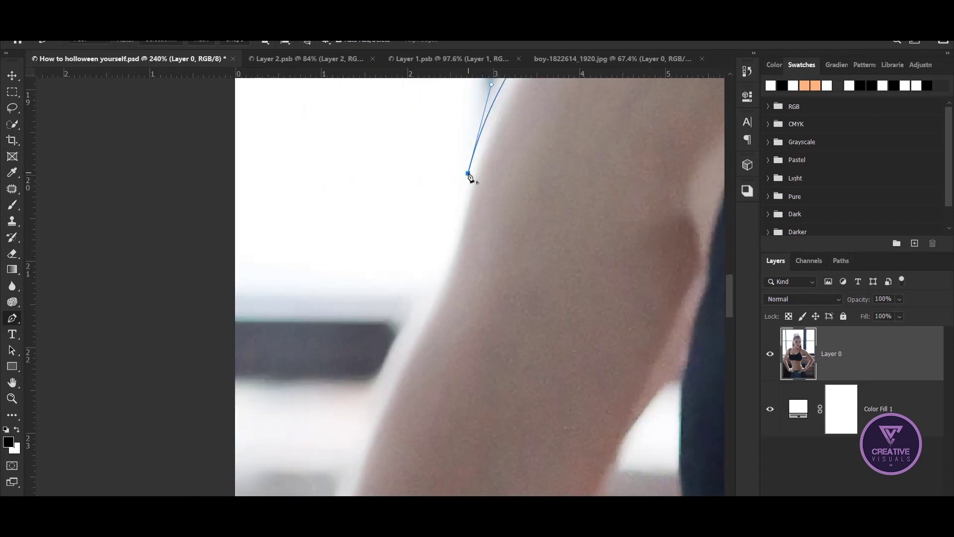
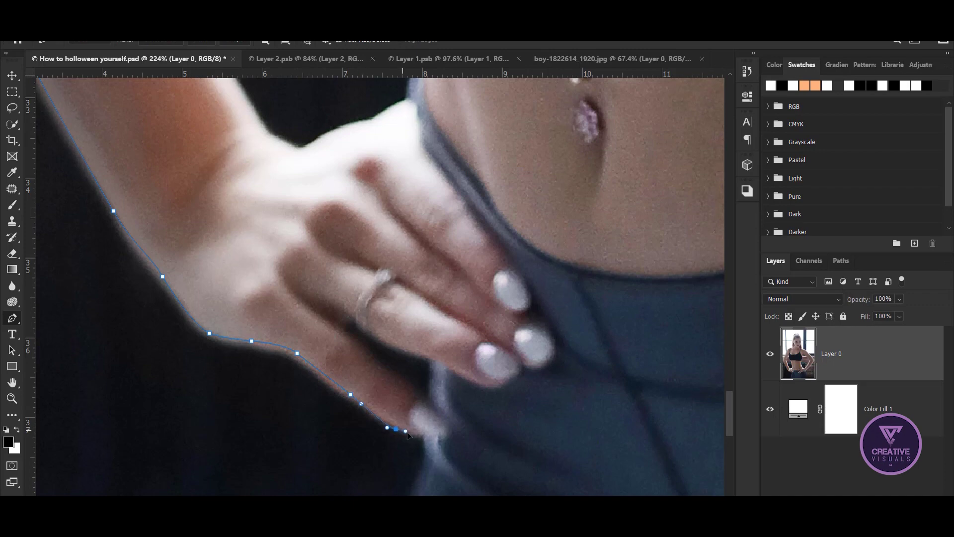
Step: Add curved pen anchors along the hip and down the leggings' edge
{"action": "scroll", "coordinate": [425, 439], "scroll_direction": "up", "scroll_amount": 2, "text": "alt"}
{"action": "left_click_drag", "start_coordinate": [330, 300], "coordinate": [330, 311]}
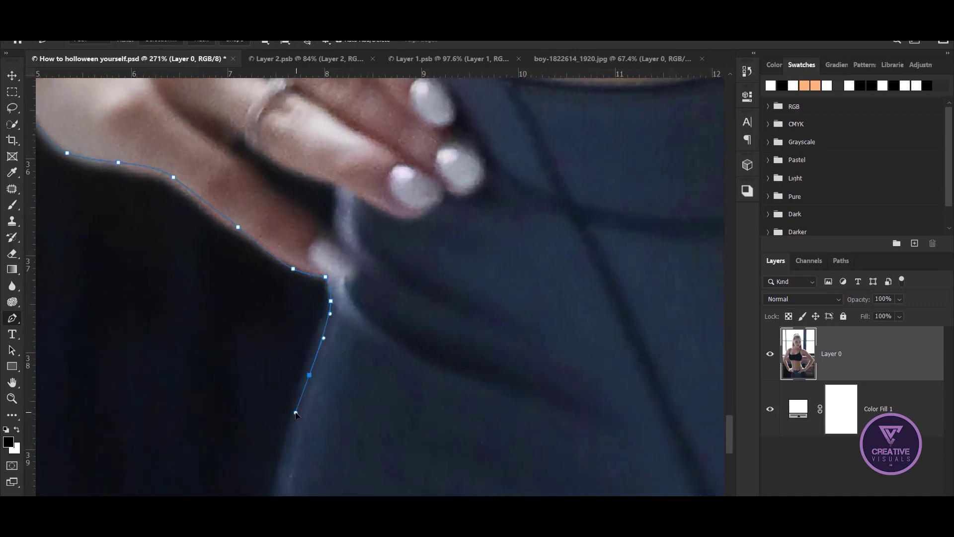
{"action": "left_click_drag", "start_coordinate": [296, 414], "coordinate": [358, 178]}
{"action": "scroll", "coordinate": [282, 491], "scroll_direction": "down", "scroll_amount": 3, "text": "alt"}
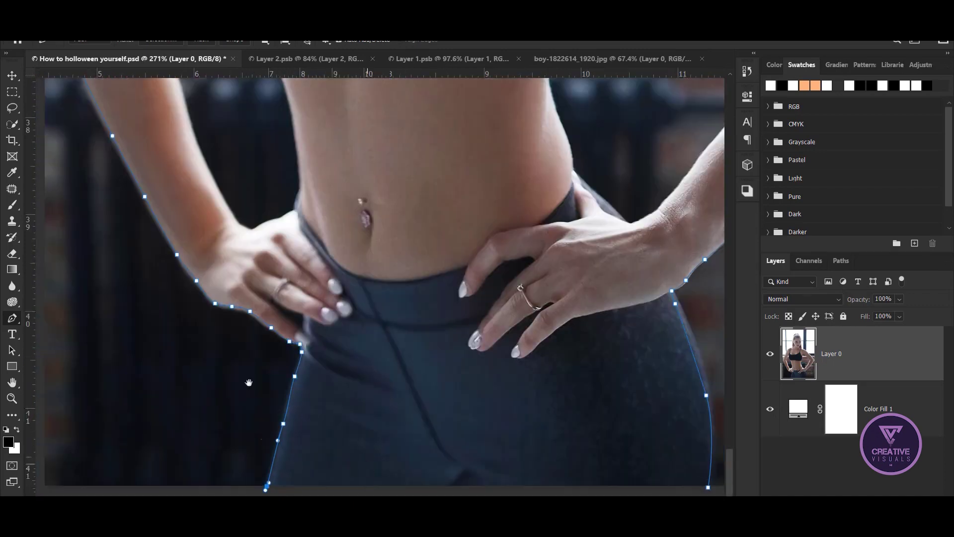
{"action": "scroll", "coordinate": [304, 379], "scroll_direction": "down", "scroll_amount": 2, "text": "alt"}
Step: Bring the right arm into view and add a curved anchor along the waist edge
{"action": "left_click_drag", "start_coordinate": [477, 174], "coordinate": [345, 245]}
{"action": "scroll", "coordinate": [322, 191], "scroll_direction": "up", "scroll_amount": 2, "text": "alt"}
{"action": "scroll", "coordinate": [283, 232], "scroll_direction": "up", "scroll_amount": 1, "text": "alt"}
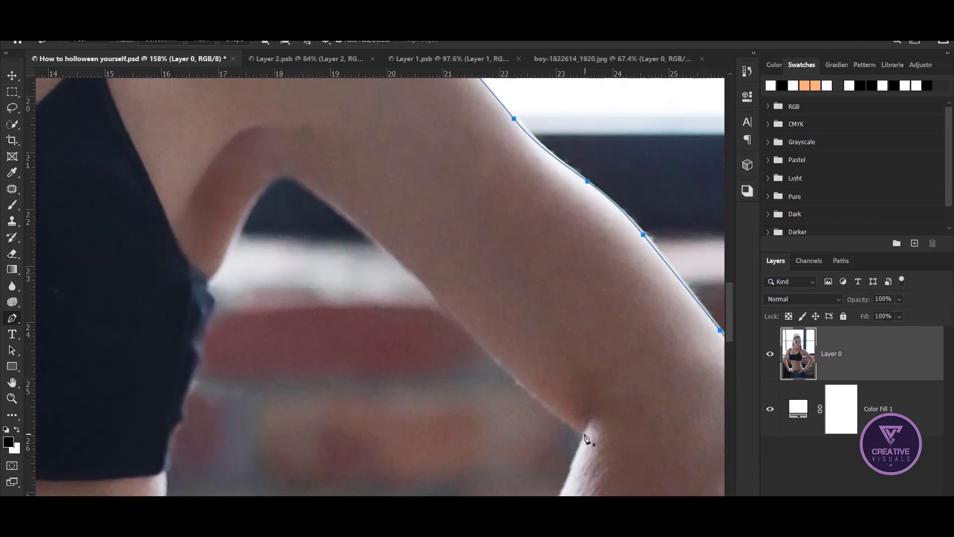
{"action": "left_click_drag", "start_coordinate": [586, 456], "coordinate": [502, 266]}
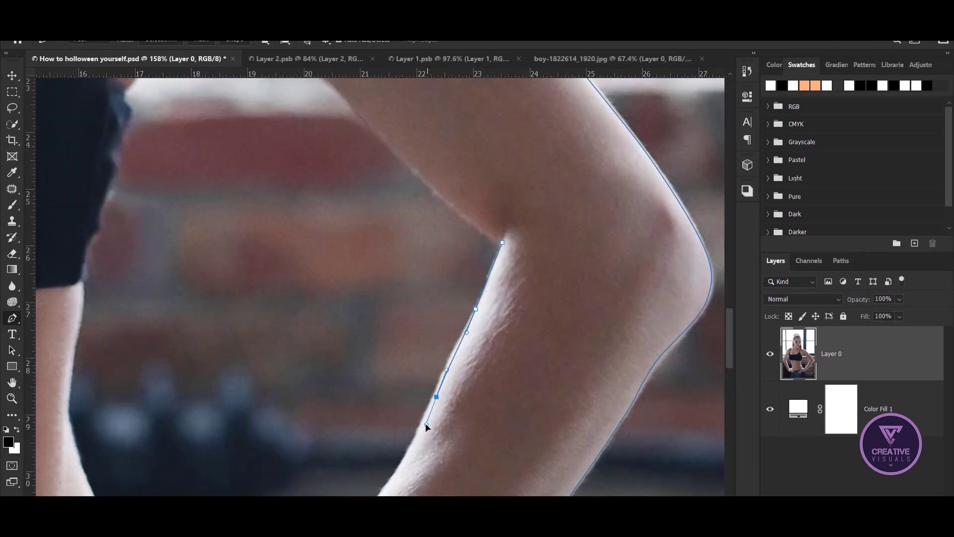
{"action": "left_click_drag", "start_coordinate": [426, 426], "coordinate": [506, 282]}
{"action": "left_click_drag", "start_coordinate": [428, 386], "coordinate": [527, 256]}
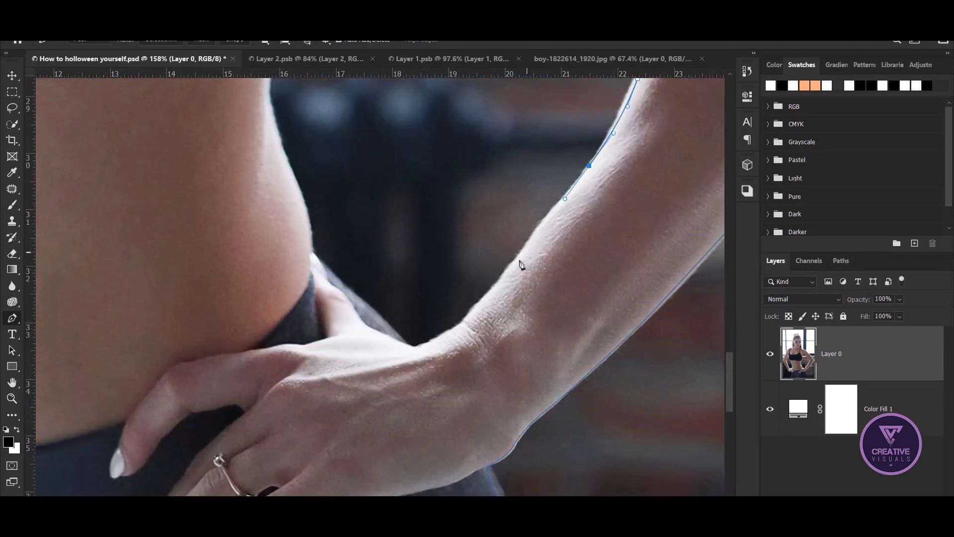
{"action": "scroll", "coordinate": [464, 324], "scroll_direction": "up", "scroll_amount": 2}
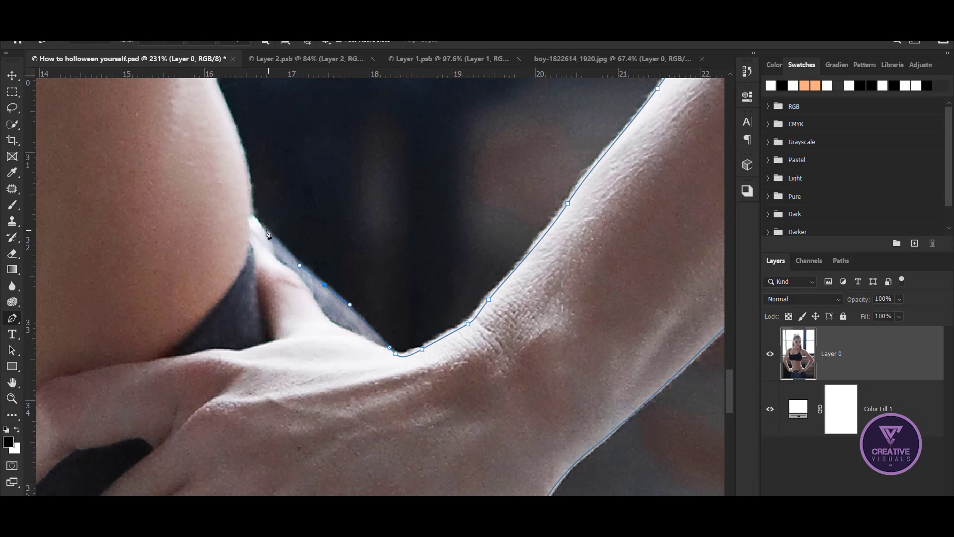
{"action": "left_click_drag", "start_coordinate": [248, 200], "coordinate": [248, 187]}
{"action": "left_click_drag", "start_coordinate": [216, 90], "coordinate": [275, 244]}
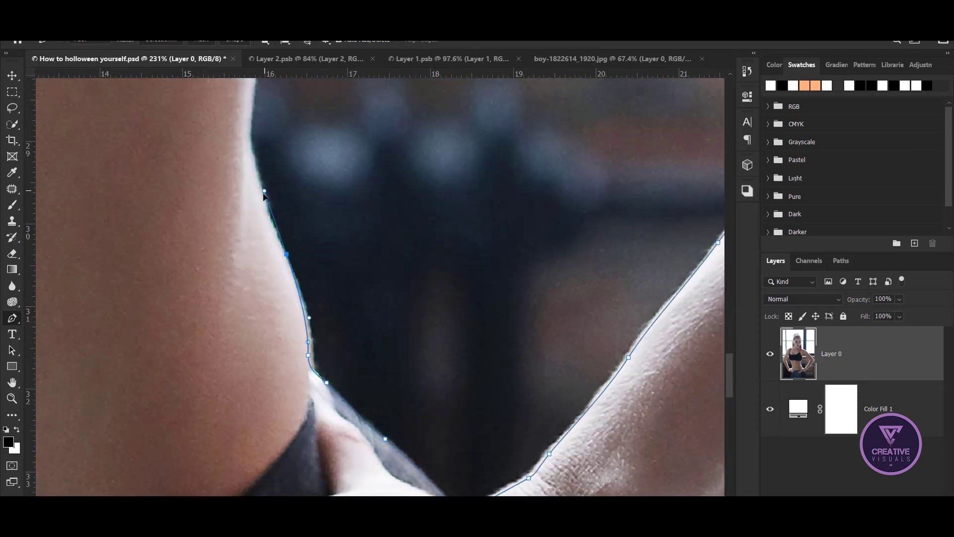
Step: Trace the gap under the arm and the inner arm edge with curved anchors
{"action": "left_click_drag", "start_coordinate": [279, 177], "coordinate": [286, 322]}
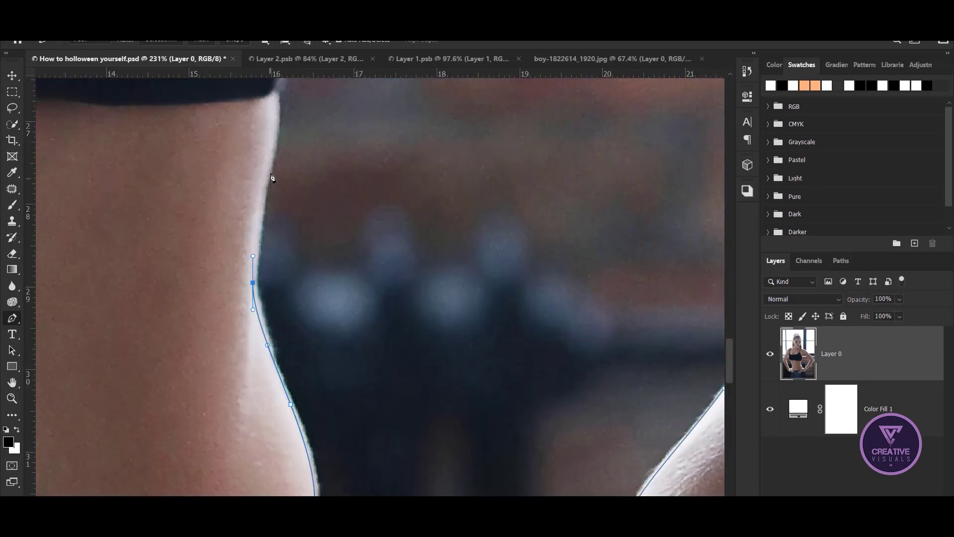
{"action": "scroll", "coordinate": [287, 325], "scroll_direction": "down", "scroll_amount": 3}
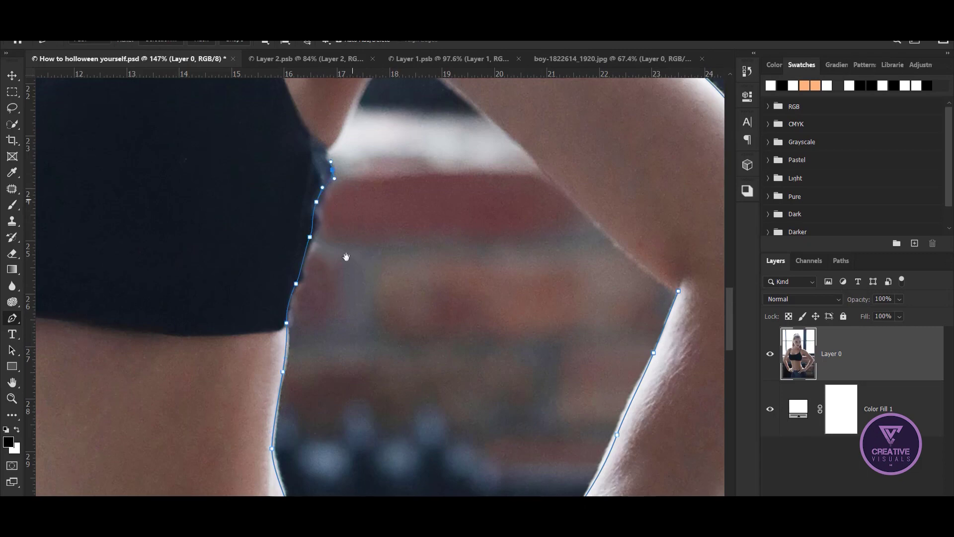
{"action": "scroll", "coordinate": [347, 257], "scroll_direction": "up", "scroll_amount": 2}
{"action": "left_click_drag", "start_coordinate": [350, 195], "coordinate": [228, 314]}
{"action": "left_click_drag", "start_coordinate": [290, 226], "coordinate": [308, 229]}
{"action": "left_click_drag", "start_coordinate": [367, 272], "coordinate": [387, 296]}
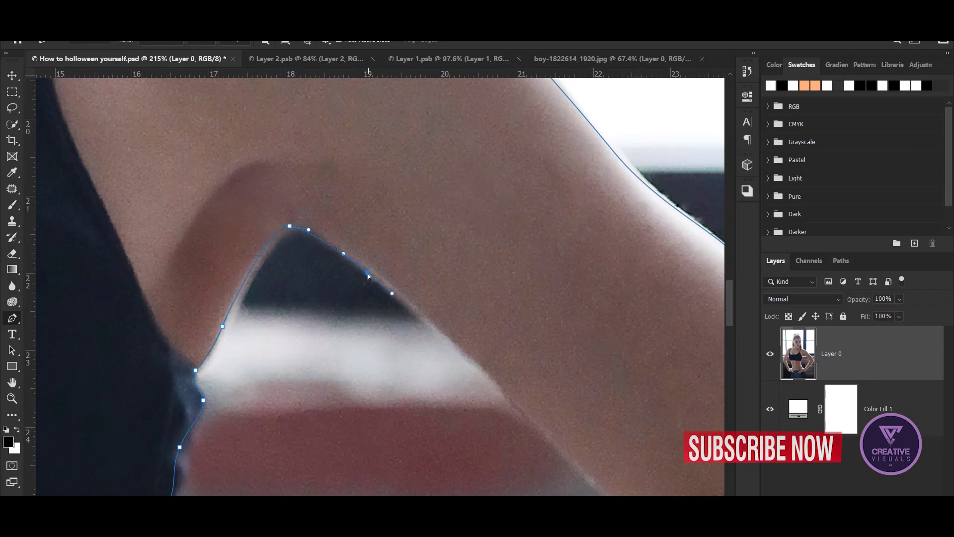
{"action": "left_click_drag", "start_coordinate": [486, 340], "coordinate": [283, 202]}
{"action": "left_click_drag", "start_coordinate": [323, 278], "coordinate": [358, 318]}
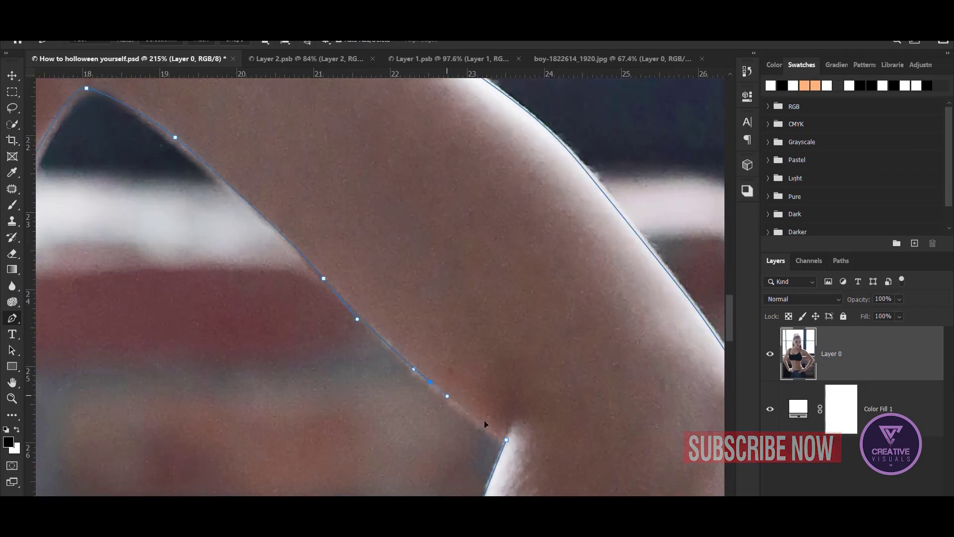
{"action": "scroll", "coordinate": [505, 447], "scroll_direction": "down", "scroll_amount": 3}
{"action": "scroll", "coordinate": [286, 373], "scroll_direction": "down", "scroll_amount": 2}
{"action": "scroll", "coordinate": [443, 255], "scroll_direction": "up", "scroll_amount": 2}
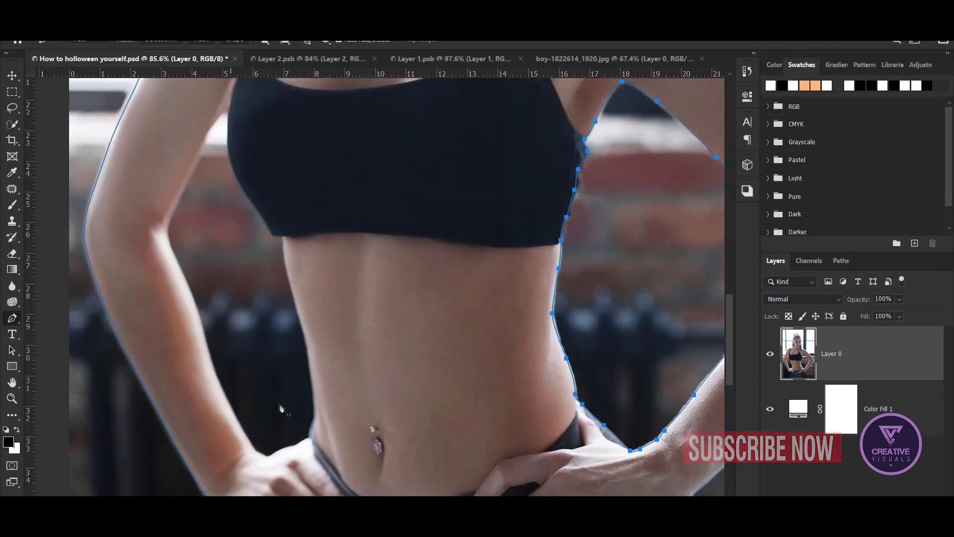
Step: Continue the pen path along the inner left arm, bra band and waist
{"action": "scroll", "coordinate": [276, 404], "scroll_direction": "up", "scroll_amount": 2}
{"action": "scroll", "coordinate": [358, 420], "scroll_direction": "up", "scroll_amount": 2}
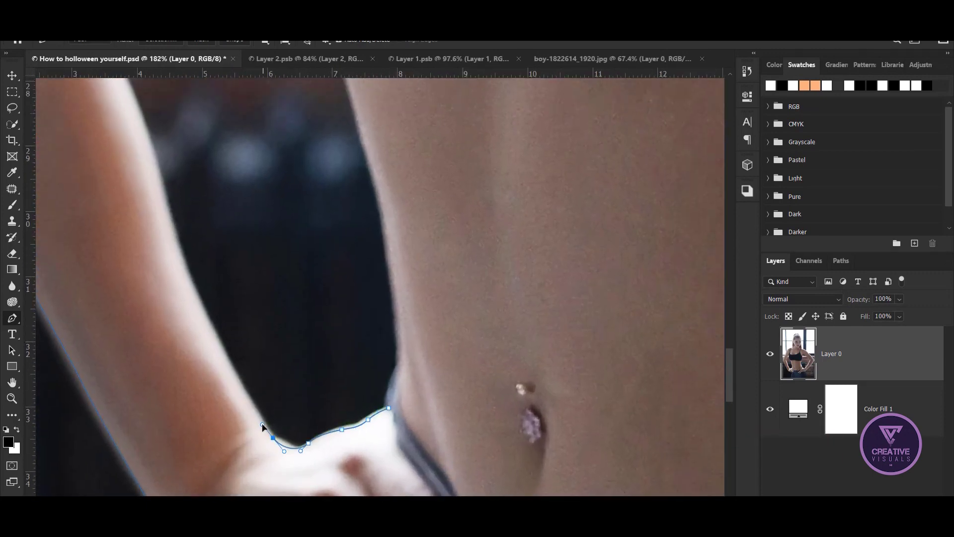
{"action": "left_click_drag", "start_coordinate": [184, 229], "coordinate": [261, 405]}
{"action": "mouse_move", "coordinate": [231, 338]}
{"action": "left_mouse_down"}
{"action": "mouse_move", "coordinate": [260, 432]}
{"action": "mouse_move", "coordinate": [212, 312]}
{"action": "left_mouse_up"}
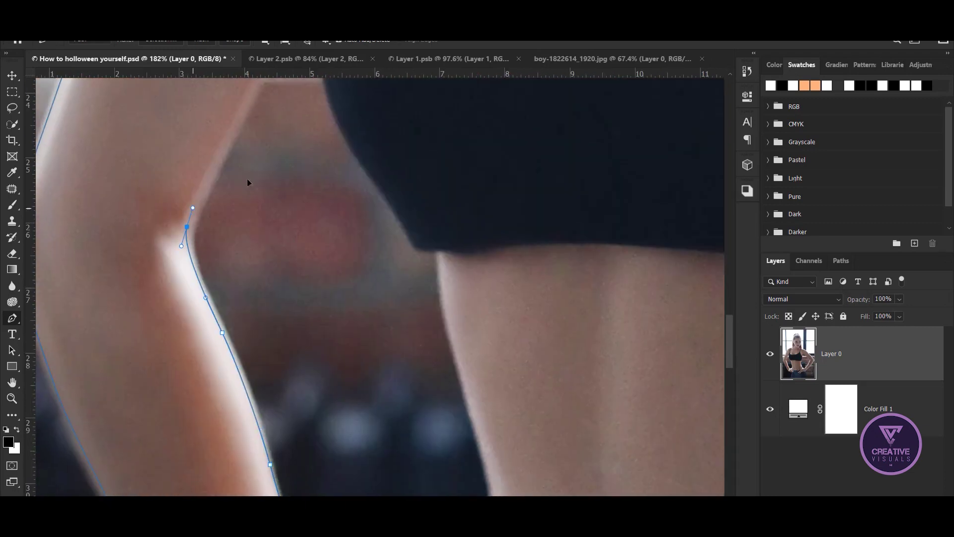
{"action": "left_click_drag", "start_coordinate": [248, 183], "coordinate": [223, 354]}
{"action": "left_click_drag", "start_coordinate": [219, 149], "coordinate": [221, 347]}
{"action": "left_click_drag", "start_coordinate": [217, 286], "coordinate": [211, 298]}
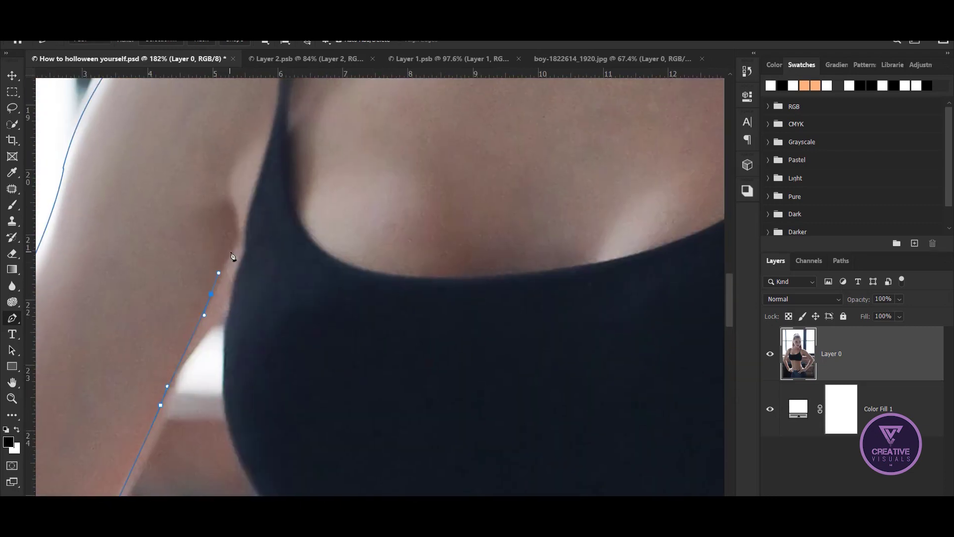
{"action": "left_click_drag", "start_coordinate": [210, 300], "coordinate": [148, 167]}
{"action": "left_click_drag", "start_coordinate": [293, 469], "coordinate": [220, 382]}
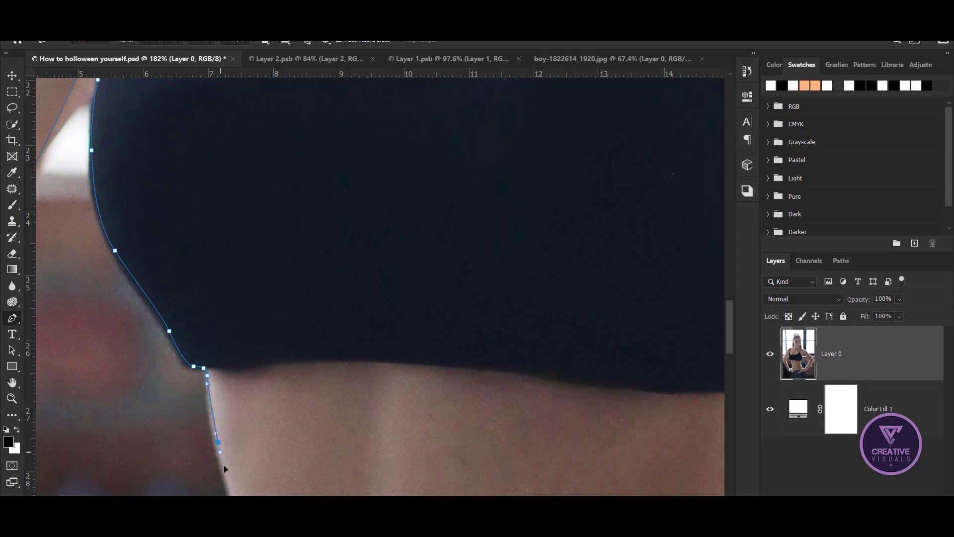
{"action": "left_click_drag", "start_coordinate": [223, 463], "coordinate": [239, 285]}
{"action": "left_click_drag", "start_coordinate": [245, 383], "coordinate": [319, 230]}
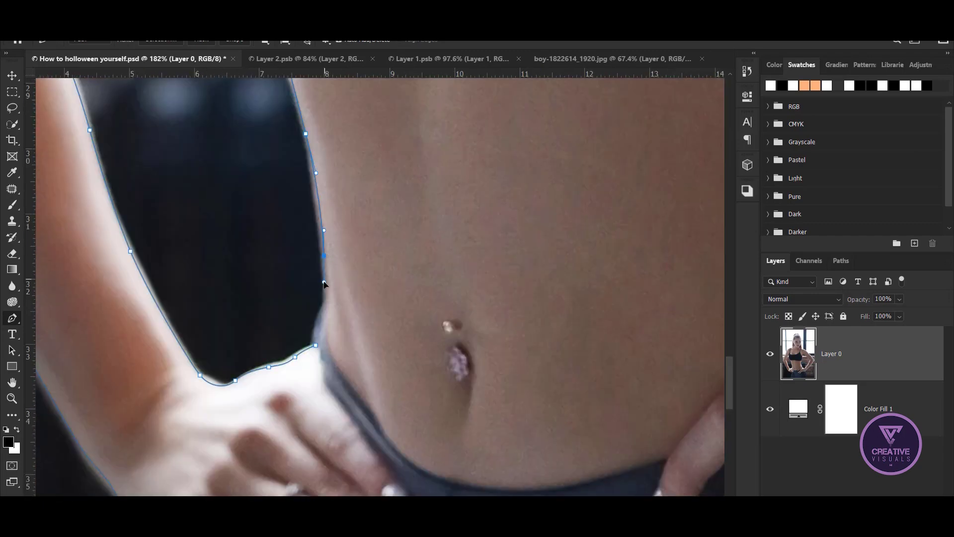
Step: Fit the photo in view, load the path as a selection and add a layer mask
{"action": "key", "text": "ctrl+0"}
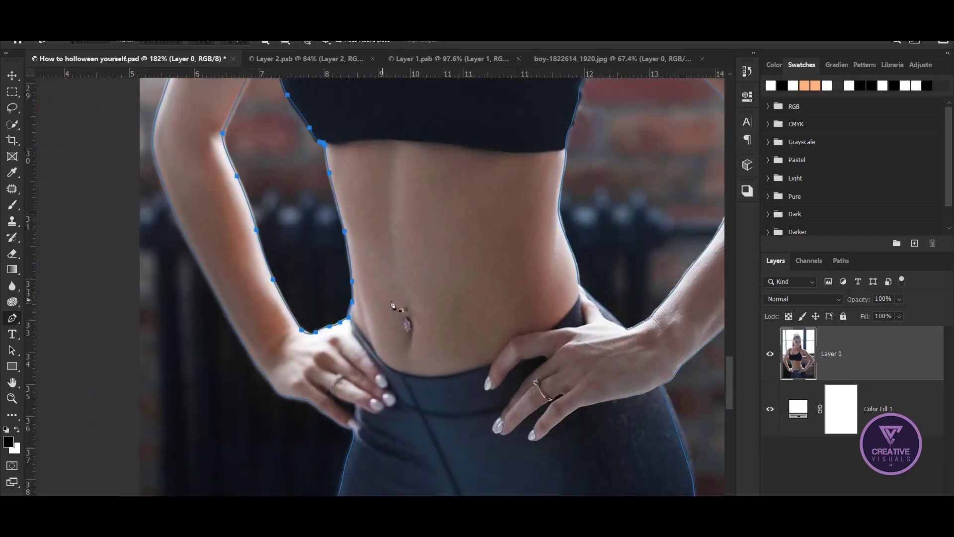
{"action": "key", "text": "ctrl+Return"}
{"action": "left_click", "coordinate": [839, 502]}
Step: Move the masked woman into the forest photo, scaled down and nudged lower
{"action": "key", "text": "v"}
{"action": "left_click_drag", "start_coordinate": [302, 238], "coordinate": [335, 289]}
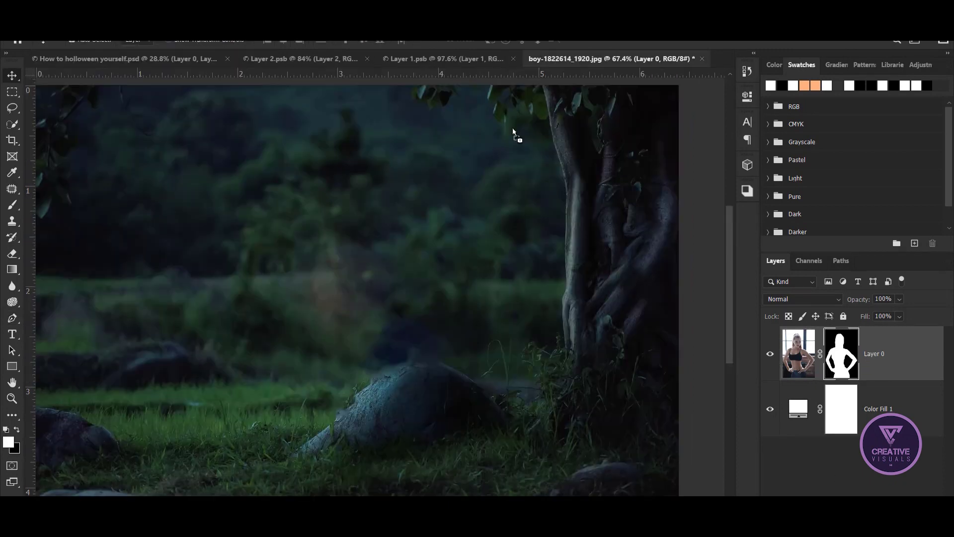
{"action": "key", "text": "ctrl+t"}
{"action": "key", "text": "ctrl+0"}
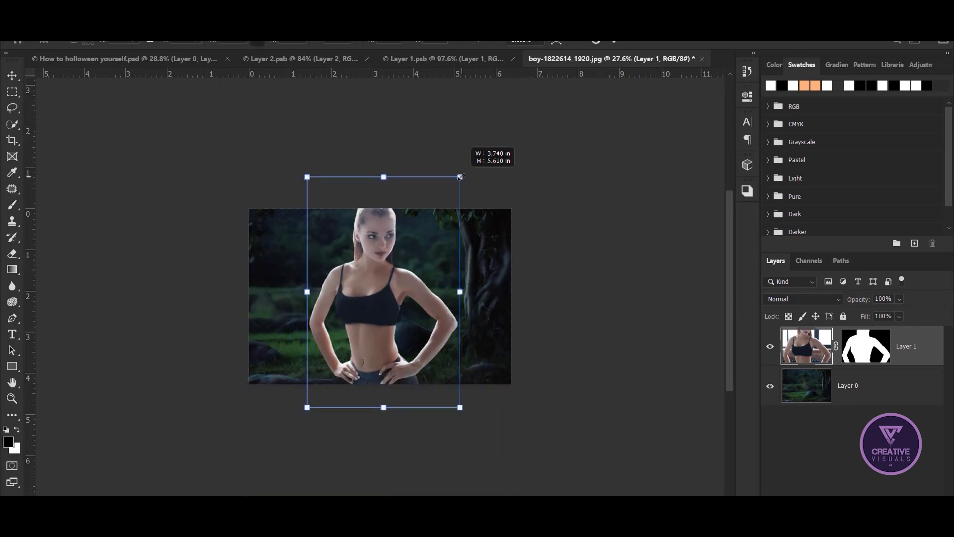
{"action": "left_click_drag", "start_coordinate": [520, 86], "coordinate": [457, 181]}
{"action": "left_click_drag", "start_coordinate": [408, 255], "coordinate": [405, 269]}
{"action": "scroll", "coordinate": [371, 279], "scroll_direction": "up", "scroll_amount": 3}
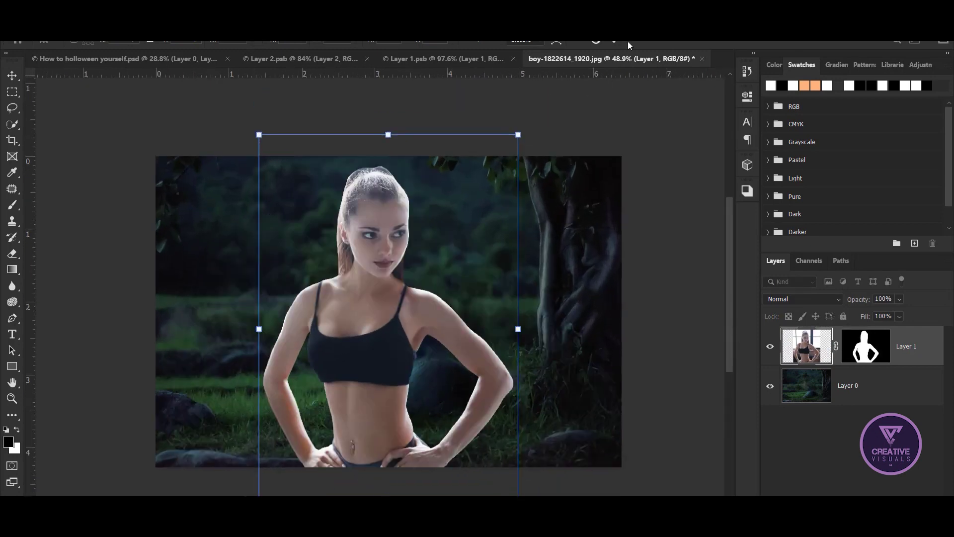
{"action": "left_click", "coordinate": [614, 41]}
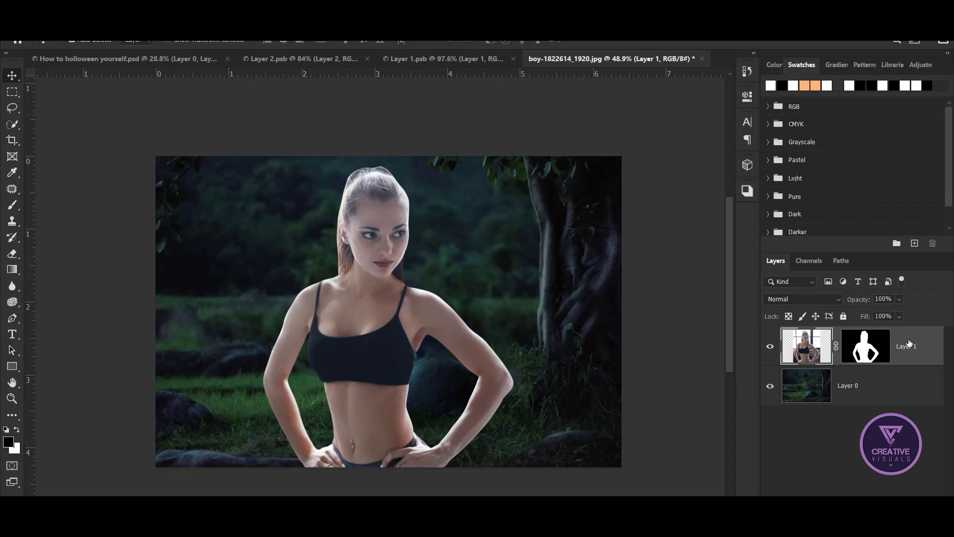
Step: Save the original PSD over the existing file in the Holloween folder and close it
{"action": "key", "text": "ctrl+shift+s"}
{"action": "left_click", "coordinate": [144, 128]}
{"action": "double_click", "coordinate": [145, 128]}
{"action": "double_click", "coordinate": [145, 128]}
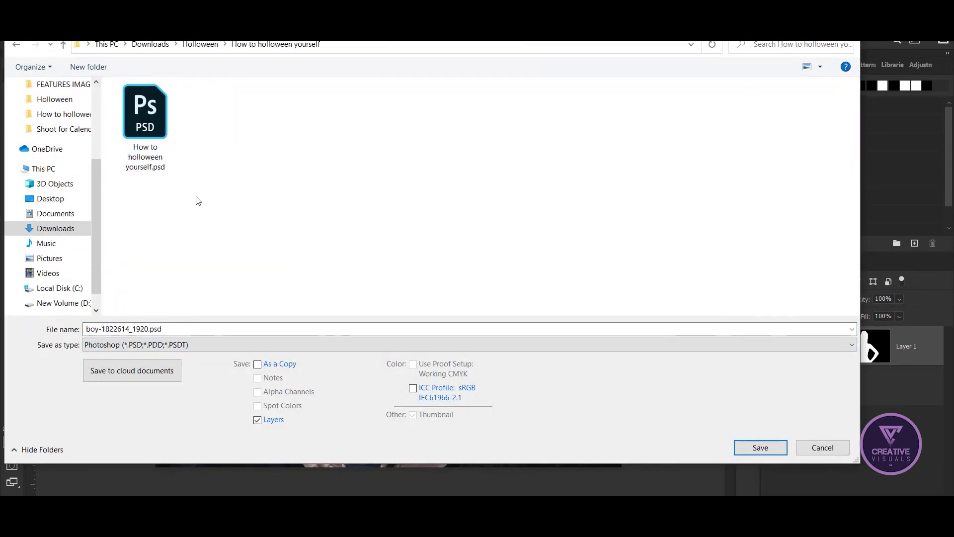
{"action": "key", "text": "y"}
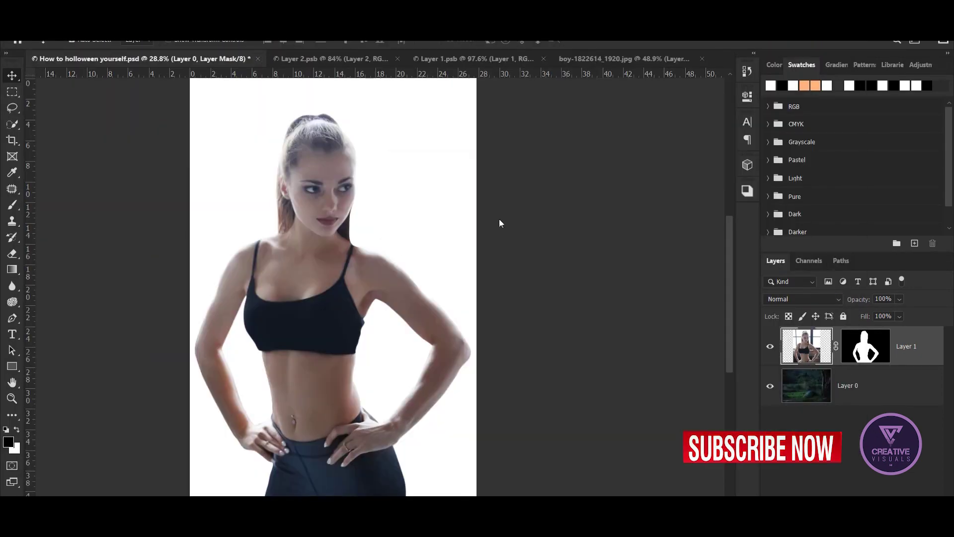
{"action": "key", "text": "ctrl+w"}
{"action": "scroll", "coordinate": [371, 311], "scroll_direction": "up", "scroll_amount": 2}
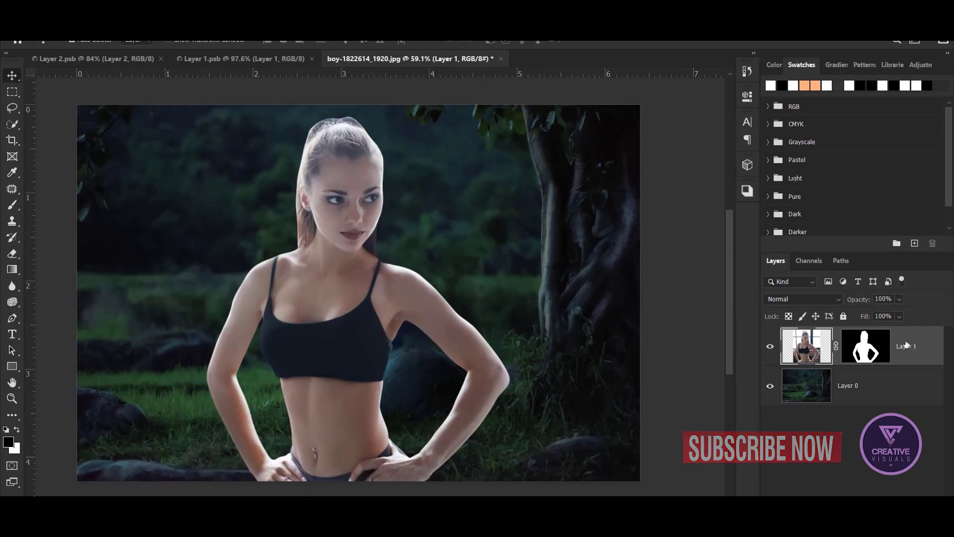
Step: Add an unclipped Color Lookup adjustment using NightFromDay.CUBE
{"action": "left_click", "coordinate": [878, 504]}
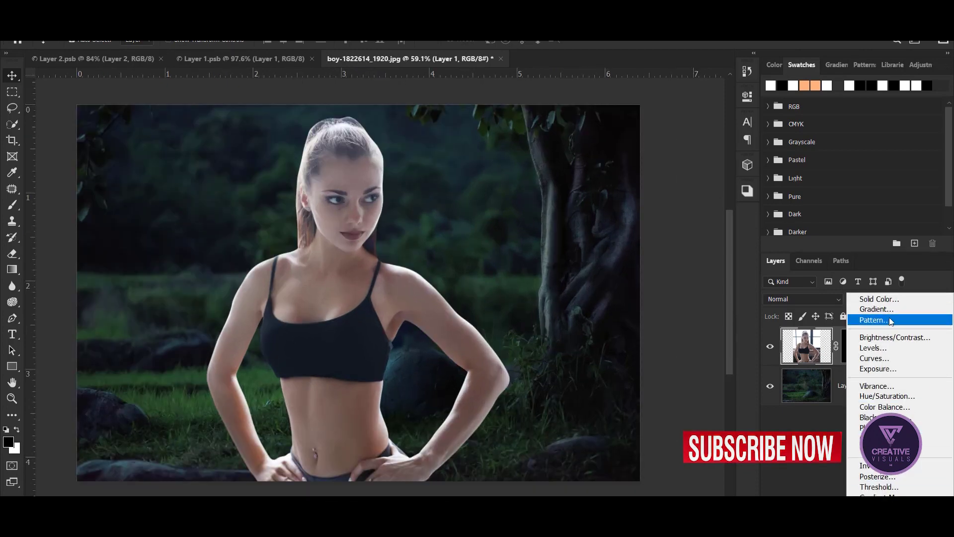
{"action": "left_click", "coordinate": [880, 449]}
{"action": "left_click", "coordinate": [630, 133]}
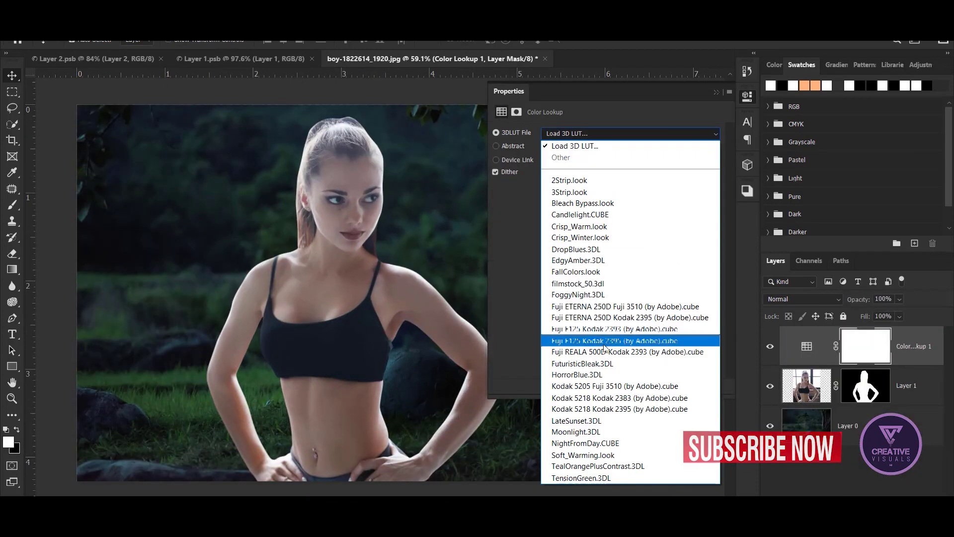
{"action": "left_click", "coordinate": [585, 442]}
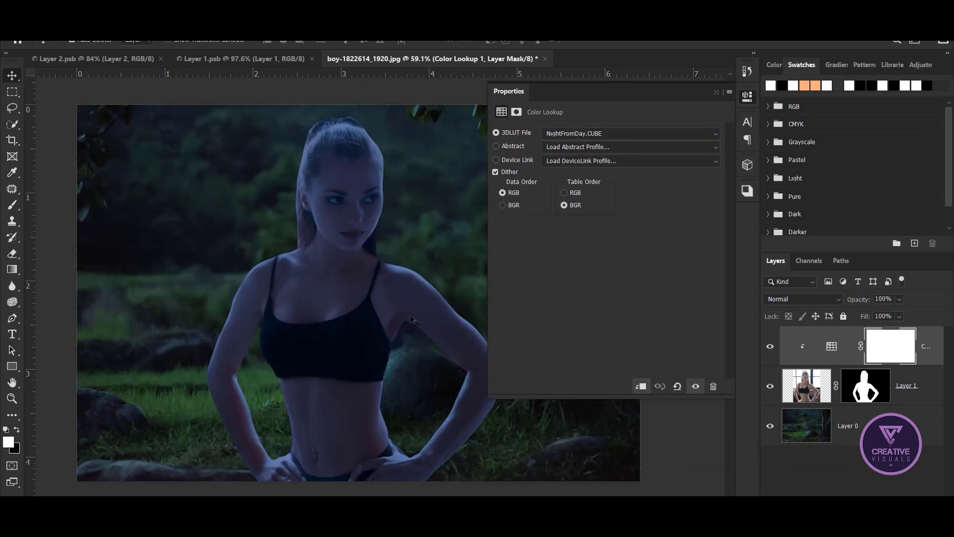
{"action": "scroll", "coordinate": [439, 323], "scroll_direction": "right", "scroll_amount": 1}
{"action": "left_click_drag", "start_coordinate": [323, 320], "coordinate": [319, 306]}
{"action": "left_click", "coordinate": [810, 365], "text": "alt"}
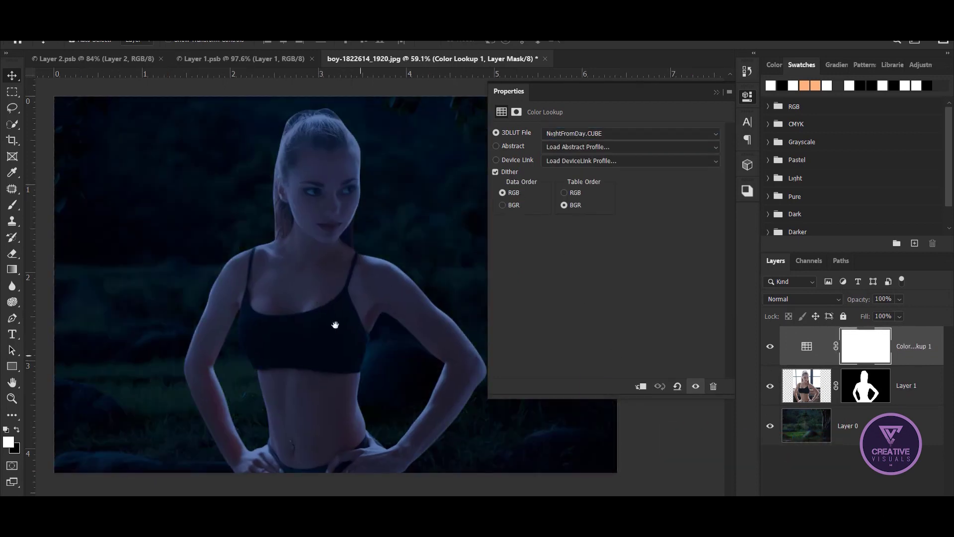
Step: Delete the NightFromDay Color Lookup layer to restore the original colours
{"action": "left_click_drag", "start_coordinate": [361, 357], "coordinate": [318, 345]}
{"action": "left_click_drag", "start_coordinate": [282, 297], "coordinate": [288, 304]}
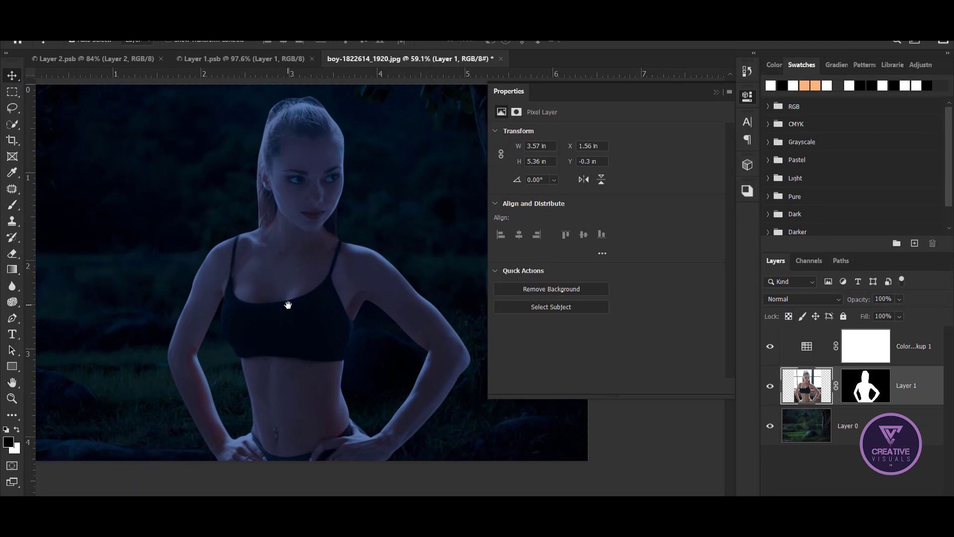
{"action": "left_click", "coordinate": [803, 348]}
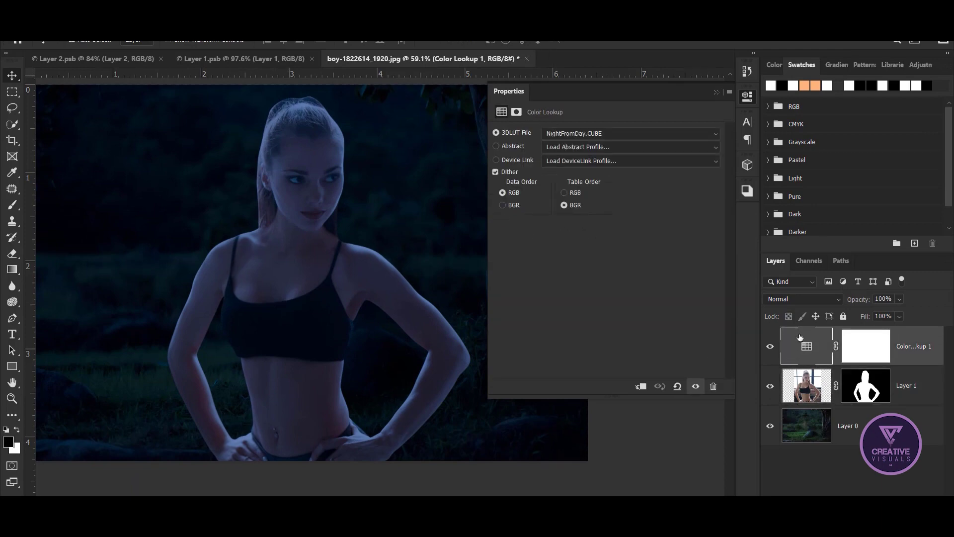
{"action": "key", "text": "Delete"}
{"action": "left_click", "coordinate": [875, 502]}
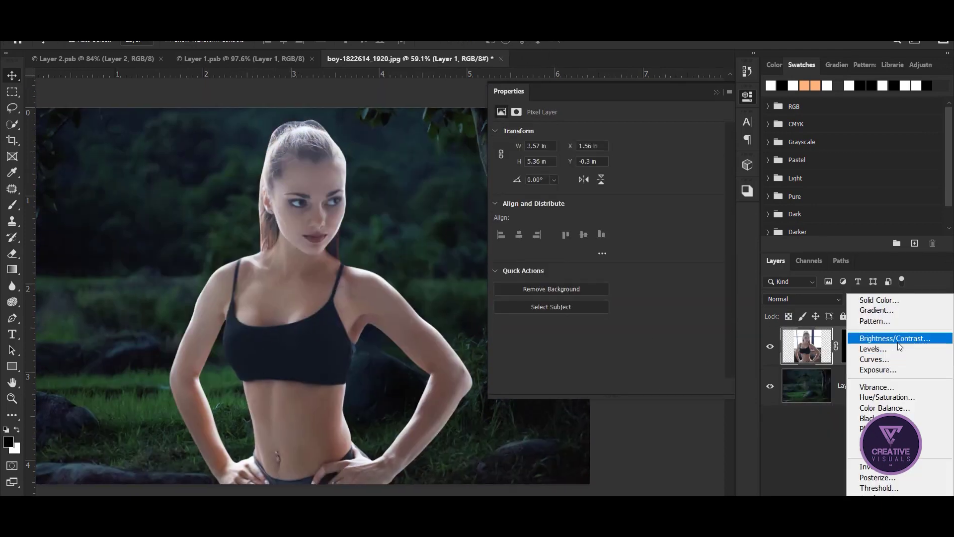
Step: Add a Hue/Saturation layer with saturation -100 to preview the scene in greyscale
{"action": "left_click", "coordinate": [899, 396]}
{"action": "left_click_drag", "start_coordinate": [605, 209], "coordinate": [496, 208]}
{"action": "left_click", "coordinate": [716, 92]}
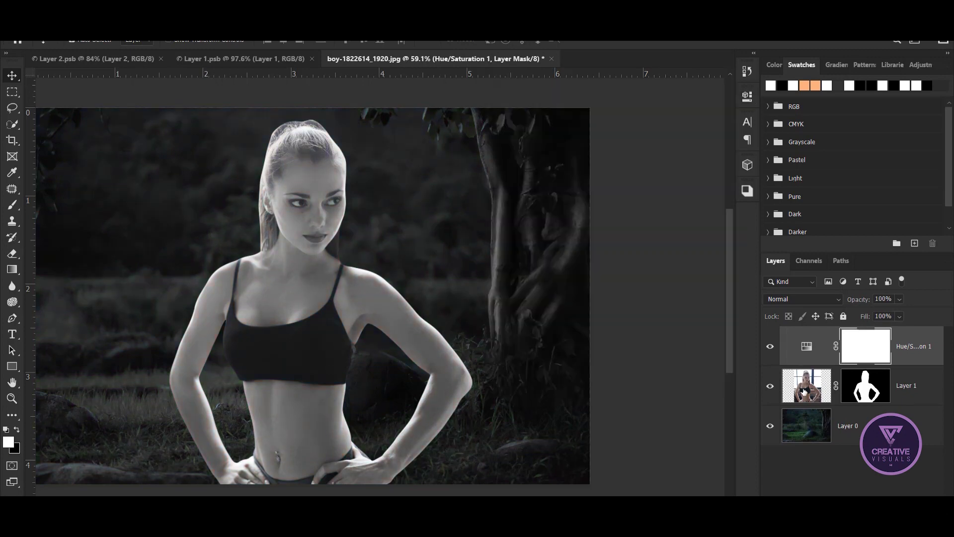
{"action": "left_click", "coordinate": [808, 393]}
Step: Add an Exposure layer clipped to Layer 1 at -2.06 exposure, -0.0184 offset
{"action": "left_click", "coordinate": [874, 502]}
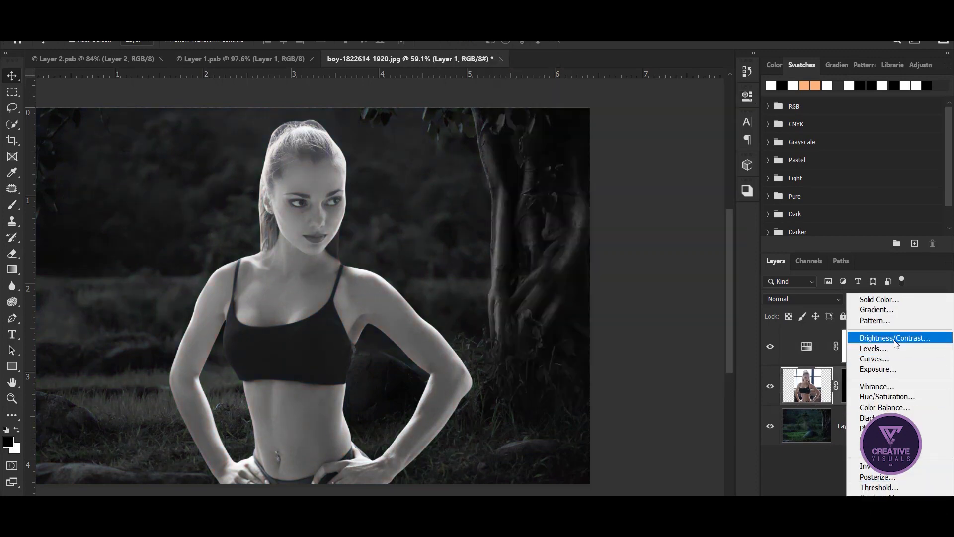
{"action": "left_click", "coordinate": [877, 369]}
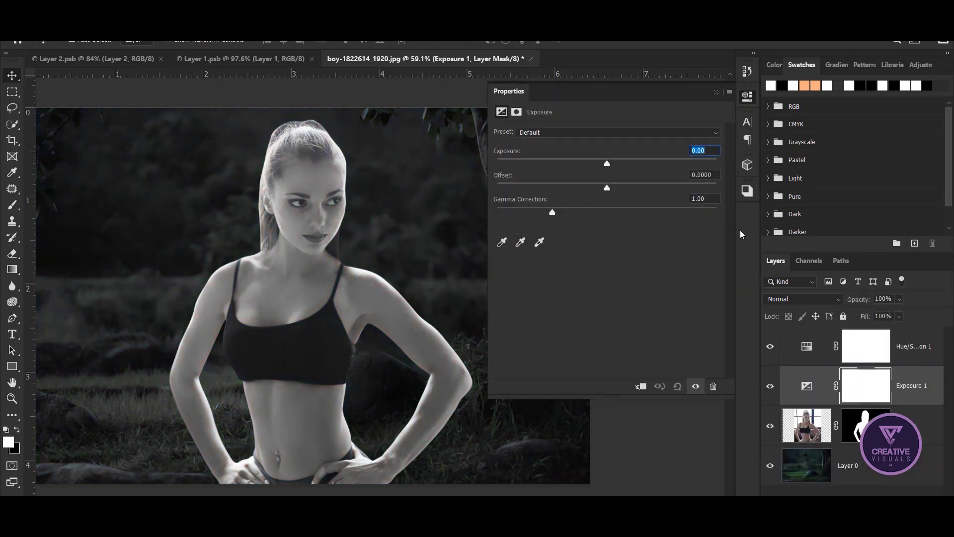
{"action": "left_click_drag", "start_coordinate": [761, 234], "coordinate": [797, 234]}
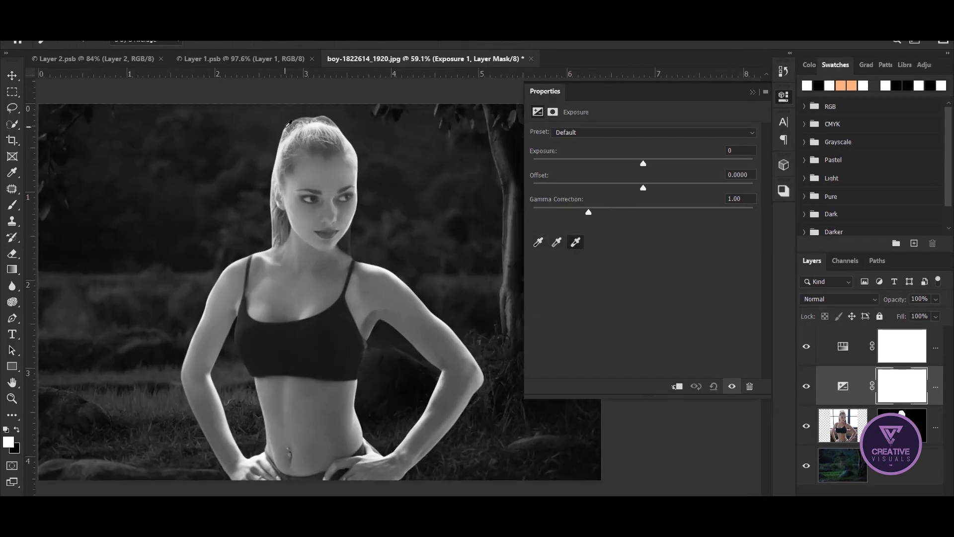
{"action": "left_click_drag", "start_coordinate": [643, 163], "coordinate": [621, 163]}
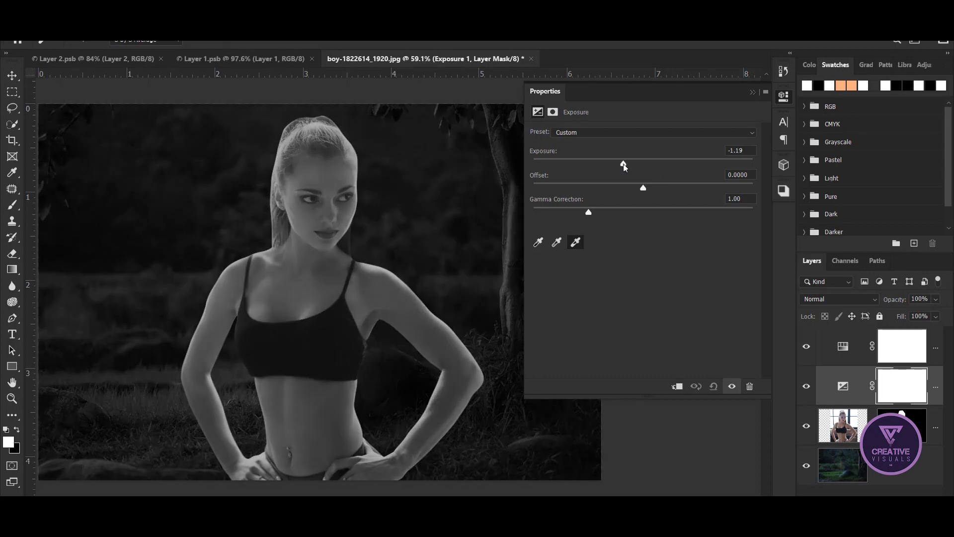
{"action": "key", "text": "ctrl+alt+g"}
{"action": "mouse_move", "coordinate": [621, 163]}
{"action": "left_mouse_down"}
{"action": "mouse_move", "coordinate": [601, 165]}
{"action": "mouse_move", "coordinate": [609, 162]}
{"action": "left_mouse_up"}
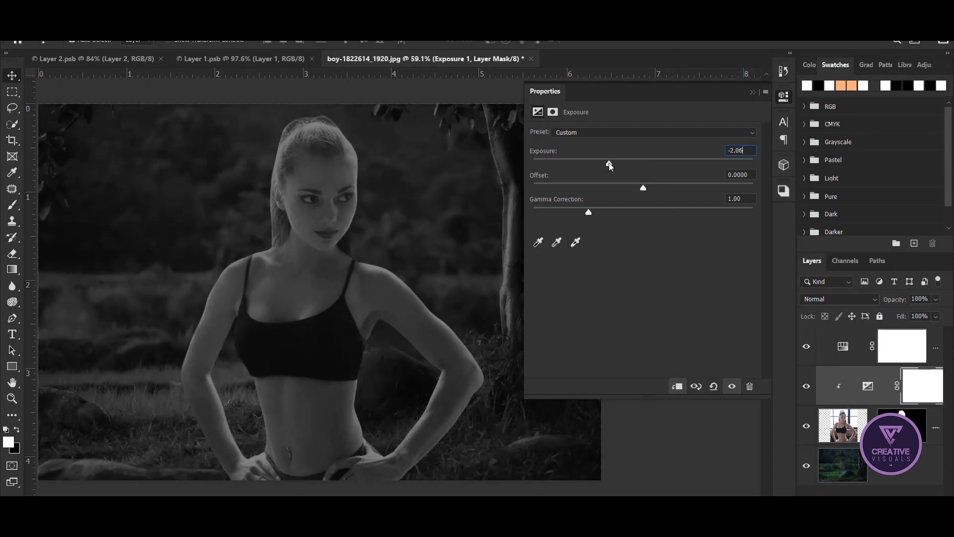
{"action": "left_click_drag", "start_coordinate": [643, 190], "coordinate": [640, 192]}
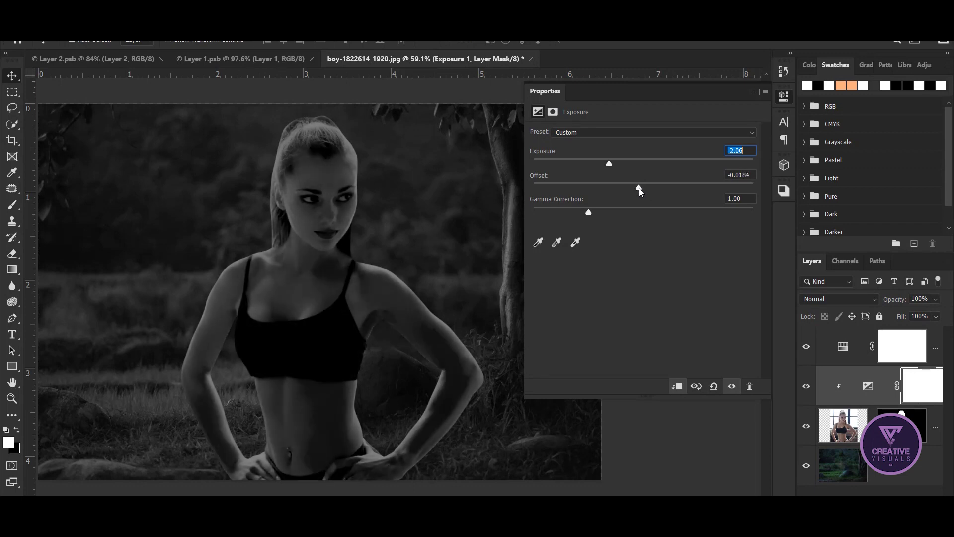
{"action": "left_click_drag", "start_coordinate": [322, 297], "coordinate": [268, 270]}
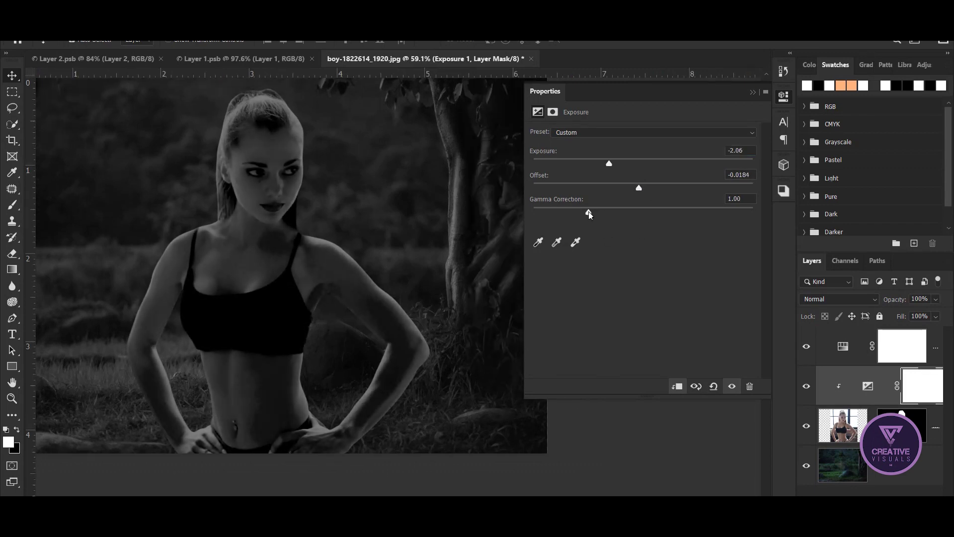
{"action": "left_click", "coordinate": [752, 93]}
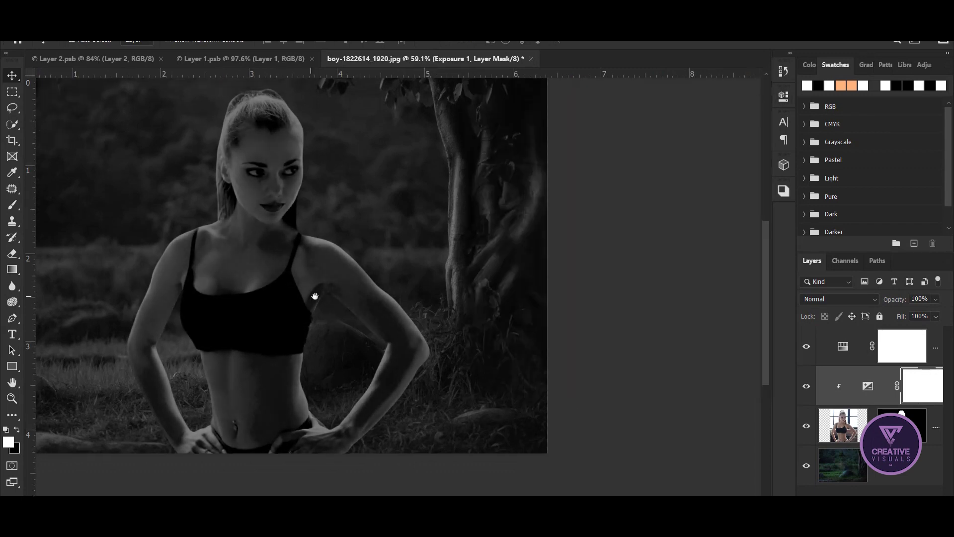
Step: Hide the greyscale Hue/Saturation layer and select the Exposure layer
{"action": "left_click_drag", "start_coordinate": [329, 294], "coordinate": [372, 293]}
{"action": "left_click", "coordinate": [804, 346]}
{"action": "left_click", "coordinate": [856, 394]}
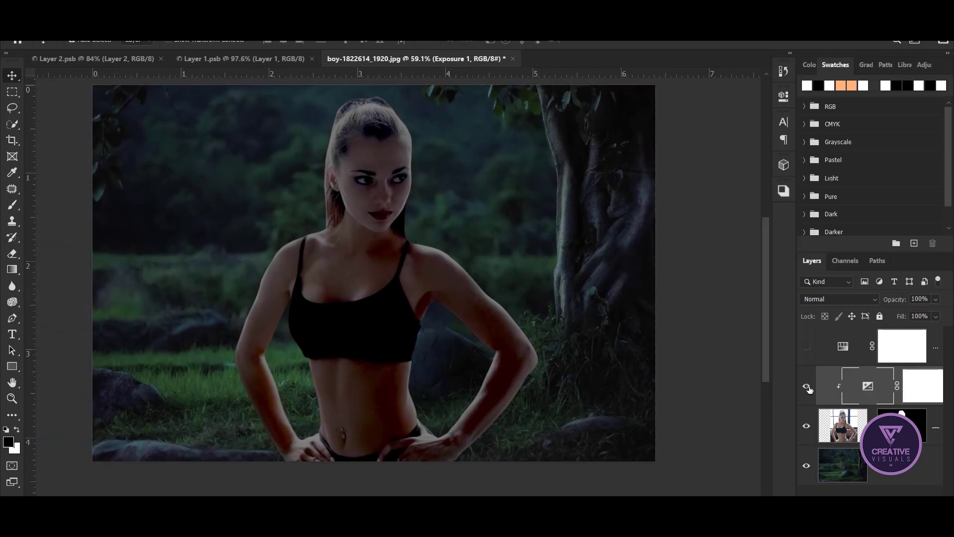
Step: Add a Hue/Saturation layer on Layer 1: Master hue +9, saturation -21, lightness -4
{"action": "left_click", "coordinate": [851, 433]}
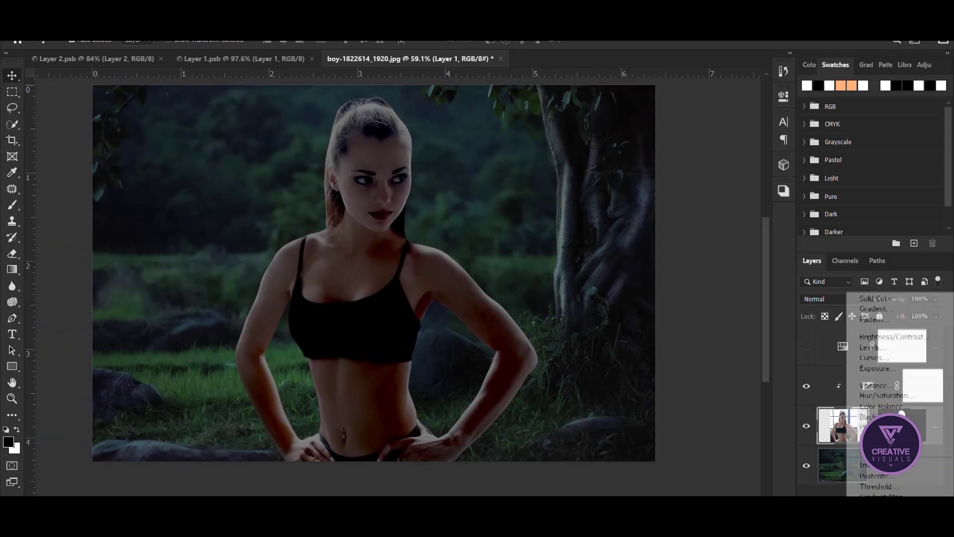
{"action": "left_click", "coordinate": [854, 404]}
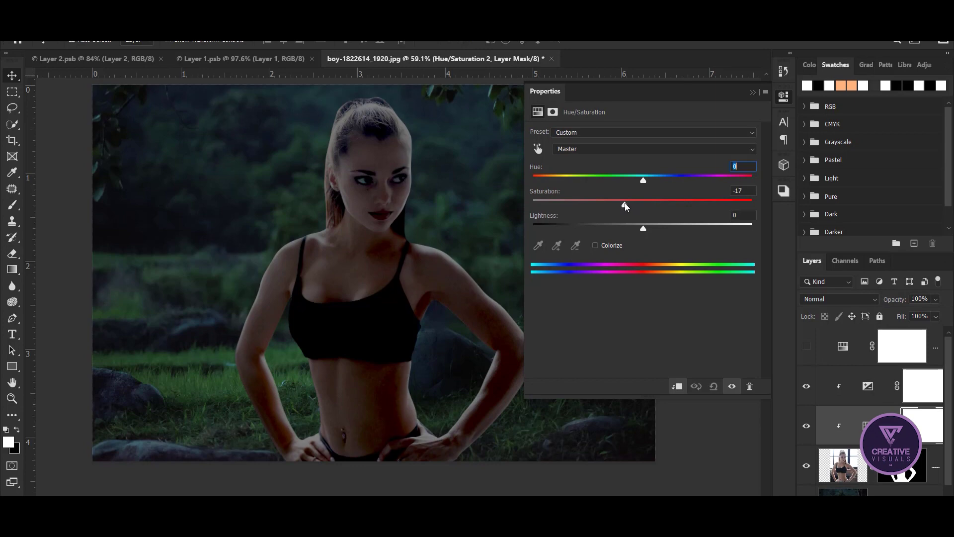
{"action": "left_click_drag", "start_coordinate": [632, 182], "coordinate": [648, 181]}
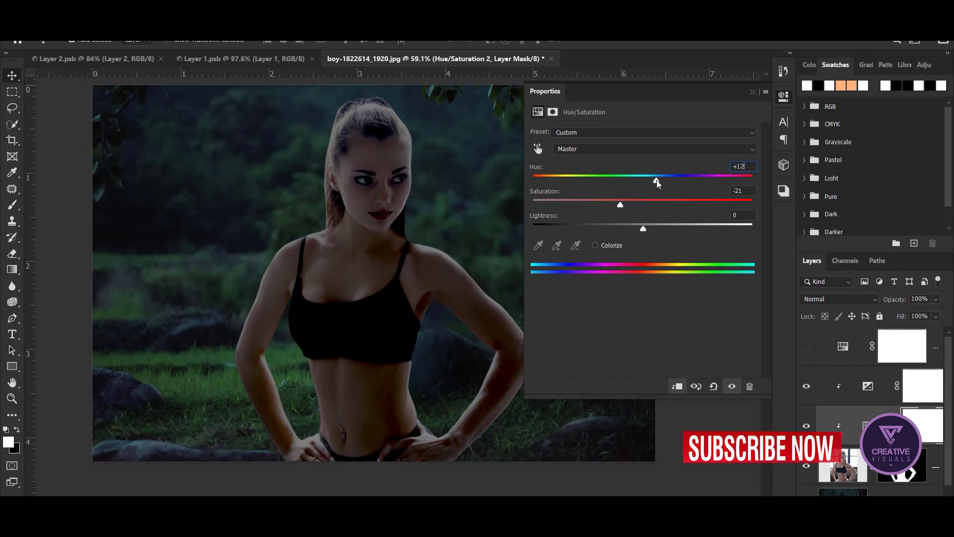
{"action": "left_click_drag", "start_coordinate": [643, 228], "coordinate": [638, 228]}
{"action": "left_click_drag", "start_coordinate": [648, 181], "coordinate": [652, 182]}
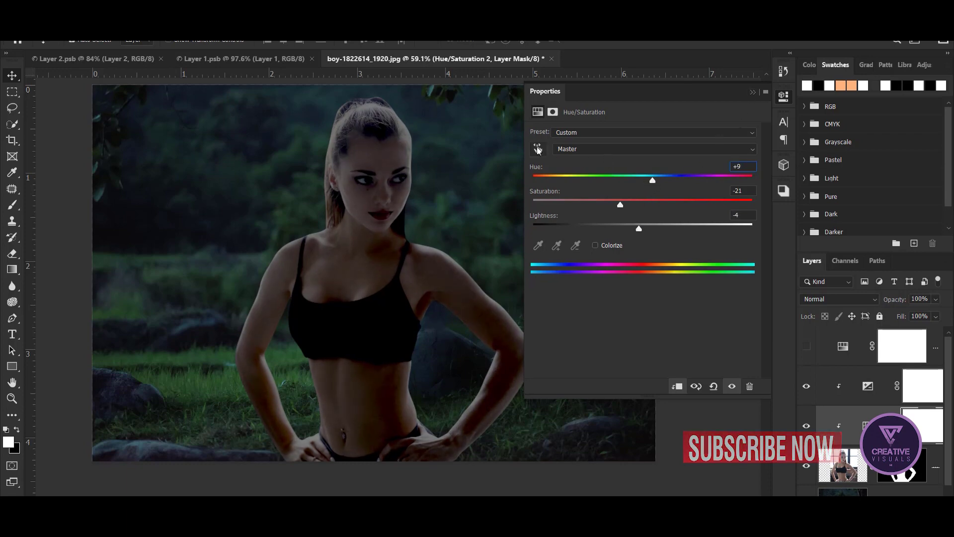
Step: Lower the Reds saturation to -14 and the Greens saturation to -7
{"action": "left_click", "coordinate": [389, 242]}
{"action": "left_click_drag", "start_coordinate": [379, 274], "coordinate": [388, 274]}
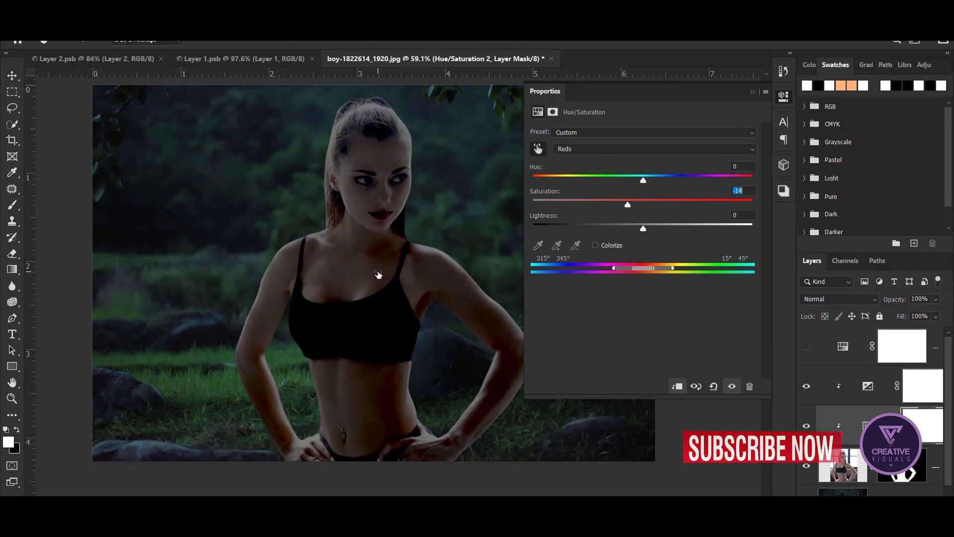
{"action": "left_click", "coordinate": [646, 149]}
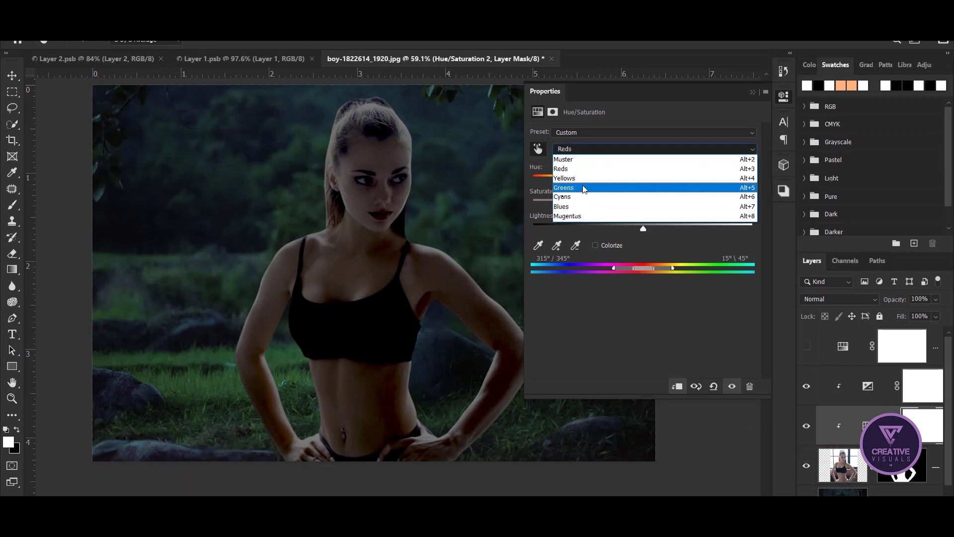
{"action": "left_click", "coordinate": [640, 183]}
{"action": "left_click_drag", "start_coordinate": [643, 204], "coordinate": [650, 204]}
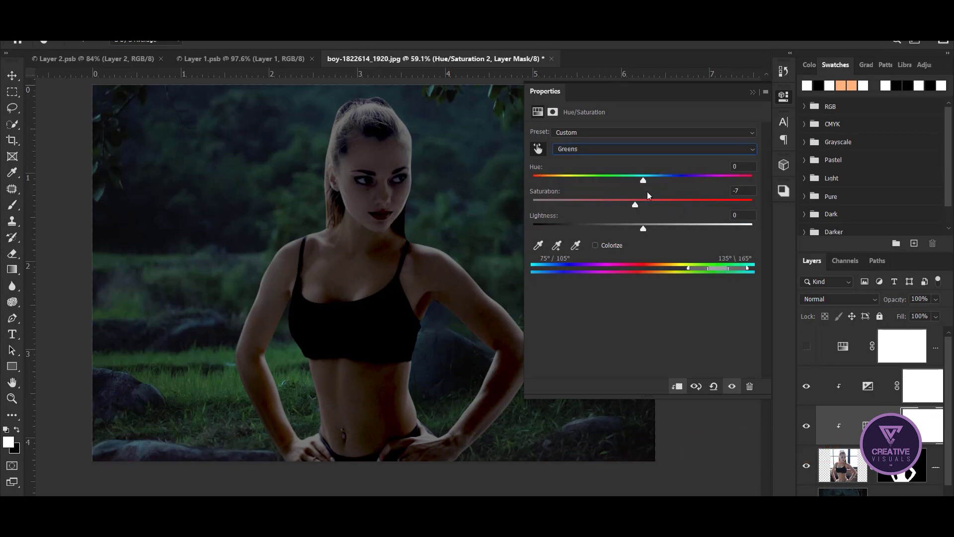
{"action": "left_click", "coordinate": [753, 93]}
{"action": "left_click", "coordinate": [806, 428]}
{"action": "left_click_drag", "start_coordinate": [470, 347], "coordinate": [454, 400]}
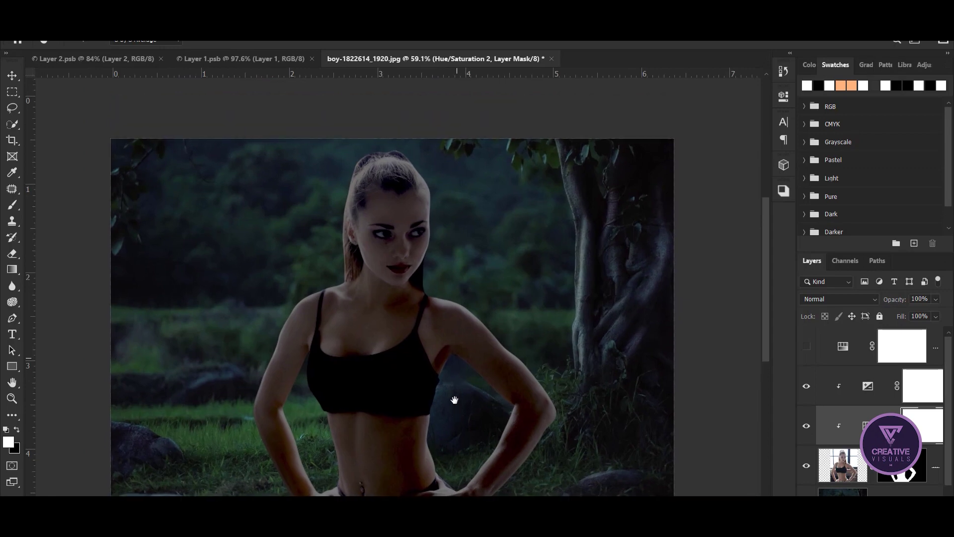
Step: Duplicate Layer 1 and return to the boy-1822614_1920.jpg composite
{"action": "left_click_drag", "start_coordinate": [430, 331], "coordinate": [423, 331]}
{"action": "left_click", "coordinate": [902, 464]}
{"action": "key", "text": "ctrl+j"}
{"action": "right_click", "coordinate": [901, 425]}
{"action": "key", "text": "Escape"}
{"action": "left_click", "coordinate": [114, 61]}
{"action": "left_click", "coordinate": [216, 57]}
{"action": "left_click", "coordinate": [387, 59]}
Step: Raise and unclip the pumpkin layer, then scale and position it over the woman's face
{"action": "key", "text": "ctrl+bracketright"}
{"action": "key", "text": "ctrl+bracketright"}
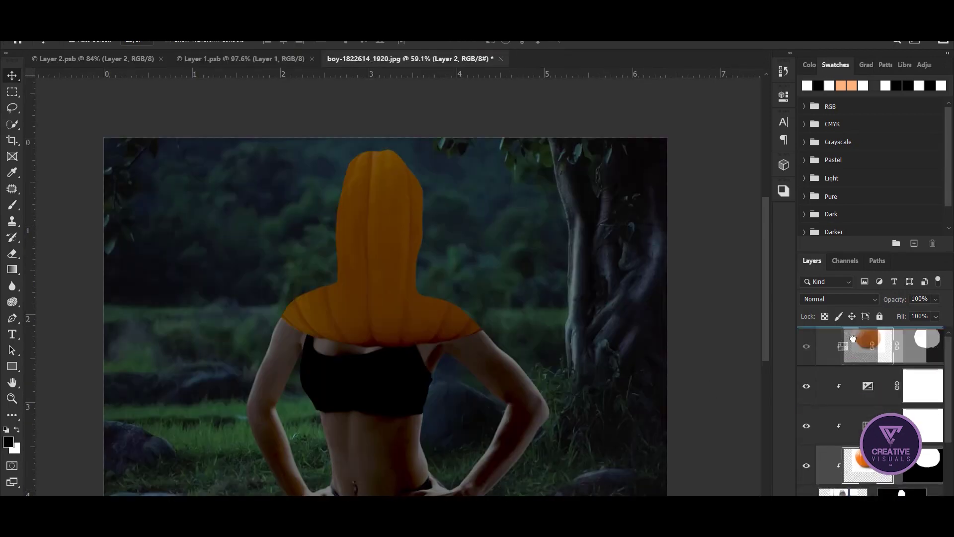
{"action": "key", "text": "ctrl+alt+g"}
{"action": "left_click_drag", "start_coordinate": [405, 262], "coordinate": [388, 296]}
{"action": "key", "text": "ctrl+t"}
{"action": "left_click_drag", "start_coordinate": [586, 473], "coordinate": [486, 377]}
{"action": "scroll", "coordinate": [389, 310], "scroll_direction": "up", "scroll_amount": 3}
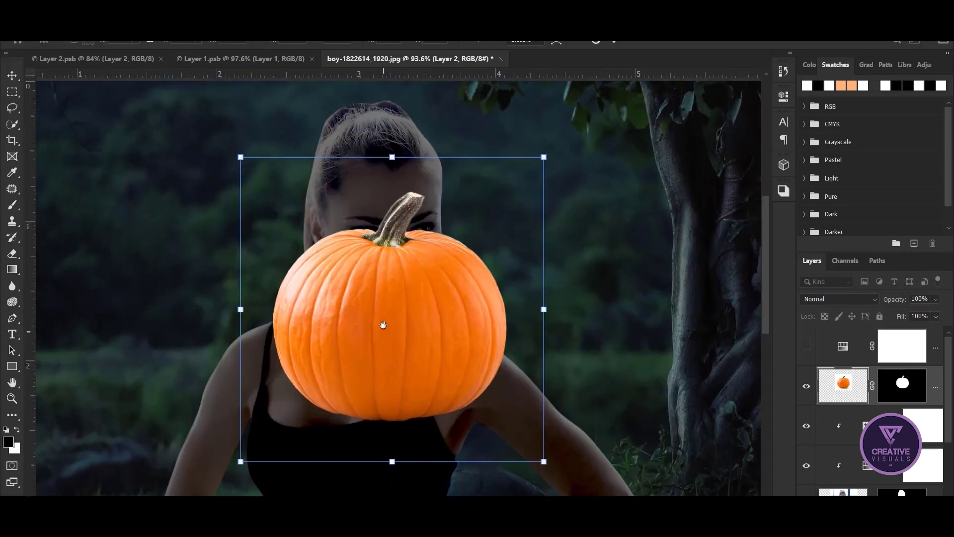
{"action": "left_click_drag", "start_coordinate": [389, 310], "coordinate": [361, 236]}
{"action": "key", "text": "Return"}
Step: Paint black on the Layer 1 copy mask to hide the hair above the pumpkin
{"action": "scroll", "coordinate": [390, 249], "scroll_direction": "down", "scroll_amount": 3}
{"action": "left_click", "coordinate": [529, 355]}
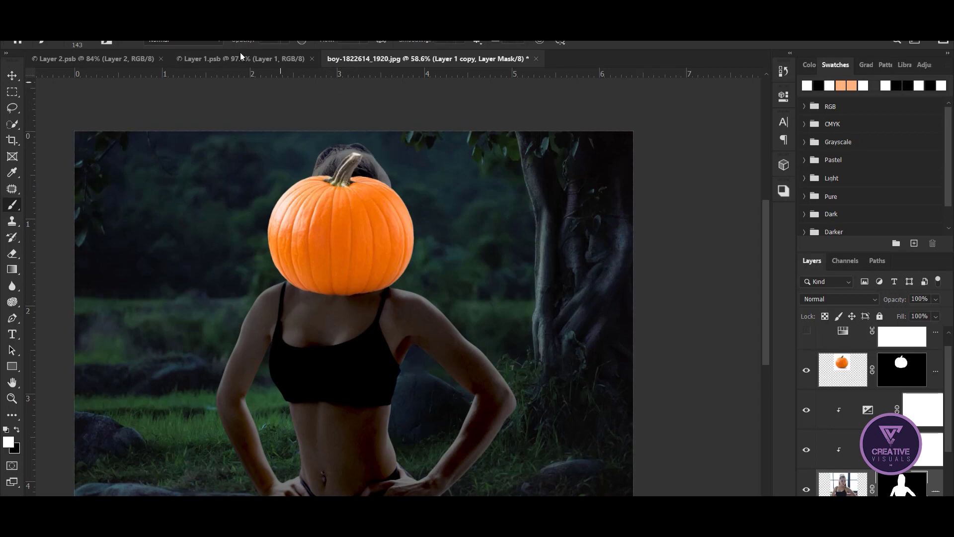
{"action": "key", "text": "x"}
{"action": "left_click_drag", "start_coordinate": [313, 177], "coordinate": [378, 180]}
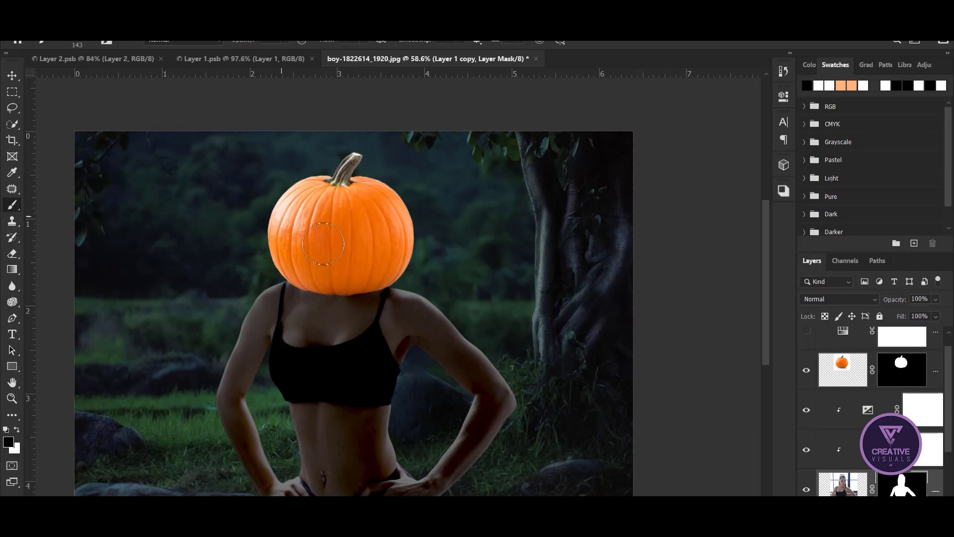
{"action": "key", "text": "v"}
{"action": "left_click", "coordinate": [843, 369]}
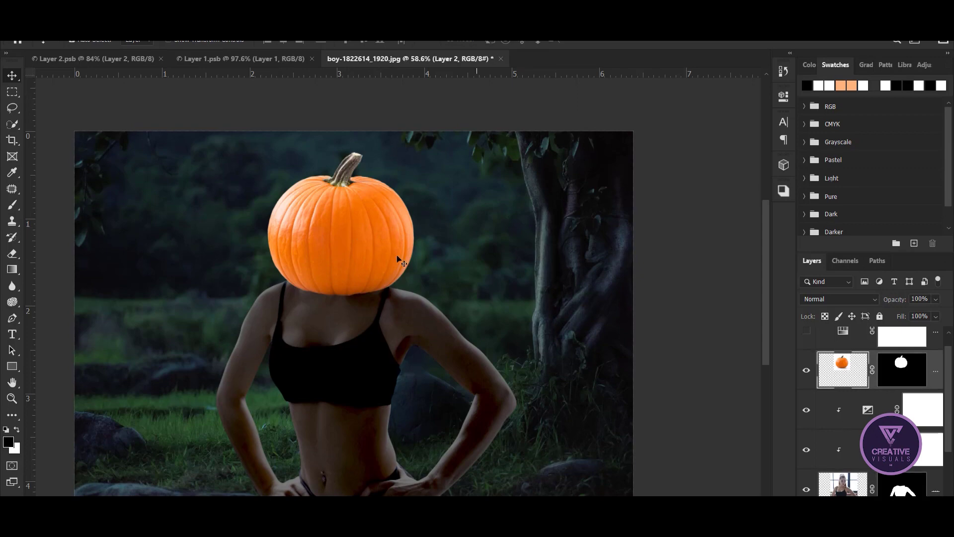
Step: Add a Brightness/Contrast adjustment to the pumpkin: brightness -45, contrast 12
{"action": "scroll", "coordinate": [315, 249], "scroll_direction": "up", "scroll_amount": 3, "text": "alt"}
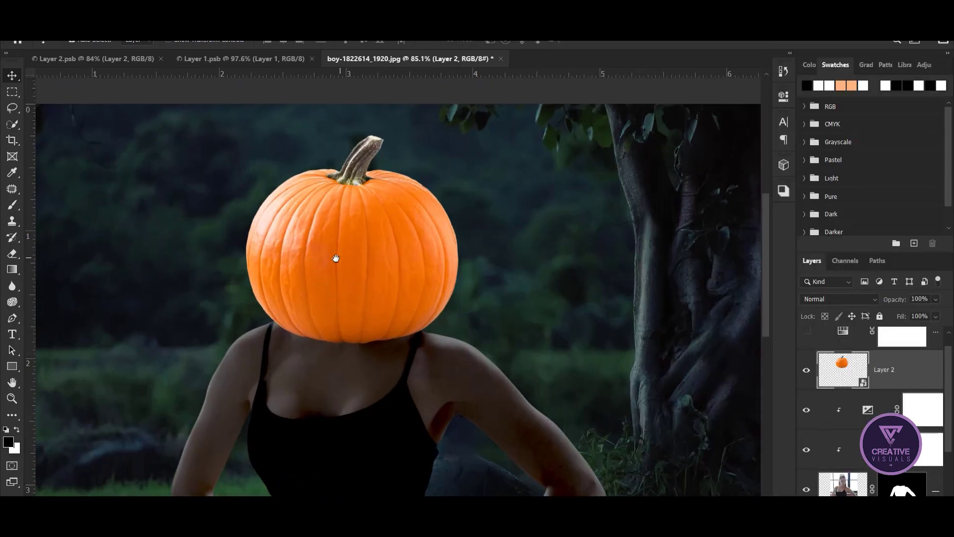
{"action": "left_click", "coordinate": [879, 493]}
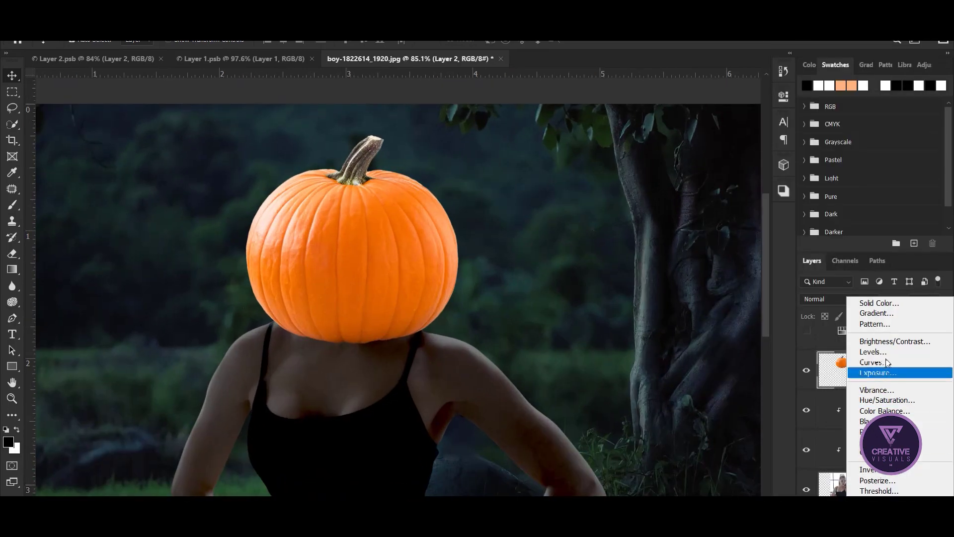
{"action": "left_click", "coordinate": [884, 340]}
{"action": "mouse_move", "coordinate": [634, 168]}
{"action": "left_mouse_down"}
{"action": "mouse_move", "coordinate": [610, 168]}
{"action": "mouse_move", "coordinate": [680, 192]}
{"action": "left_mouse_up"}
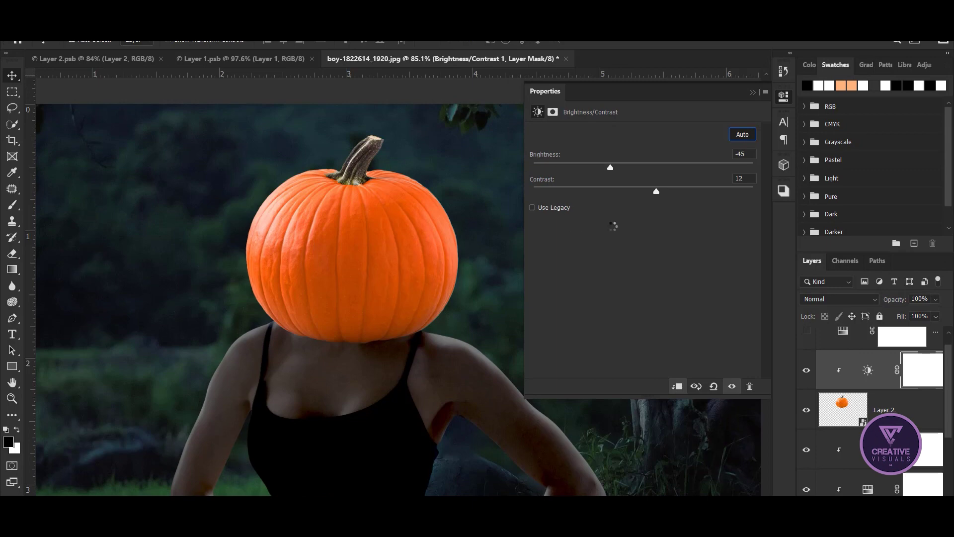
Step: Add a Curves adjustment on Layer 2, pulling the RGB midtone from 129 to 86
{"action": "left_click", "coordinate": [845, 408]}
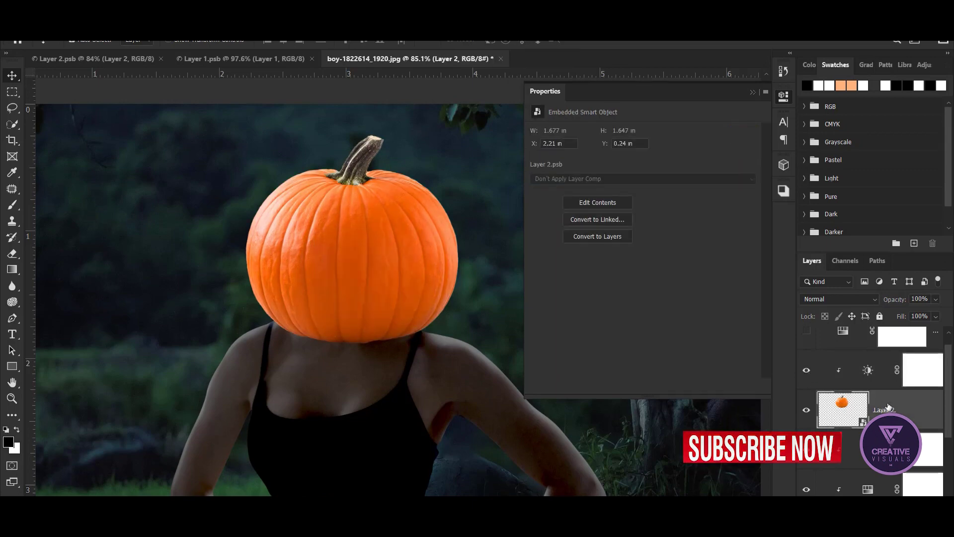
{"action": "left_click", "coordinate": [880, 493]}
{"action": "left_click", "coordinate": [884, 361]}
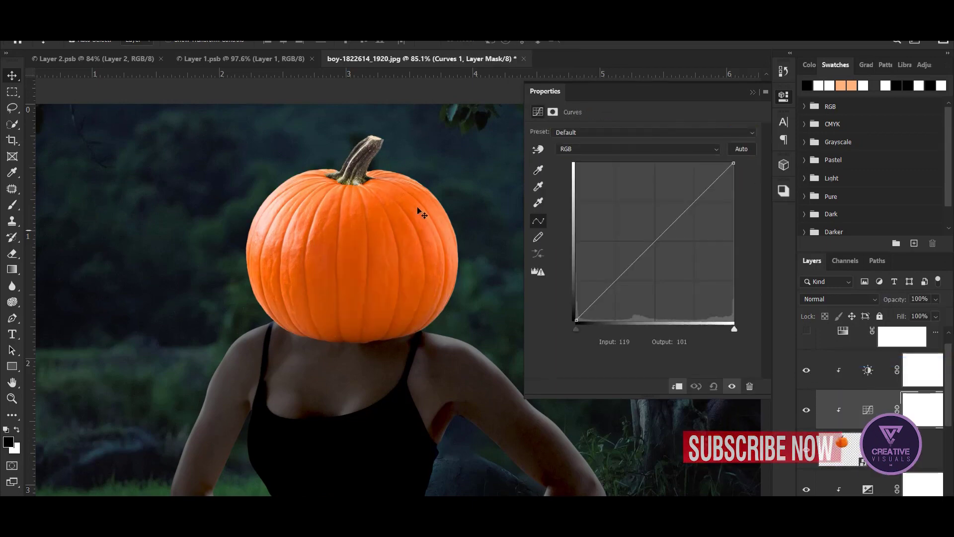
{"action": "left_click", "coordinate": [538, 149]}
{"action": "left_click_drag", "start_coordinate": [352, 248], "coordinate": [352, 266]}
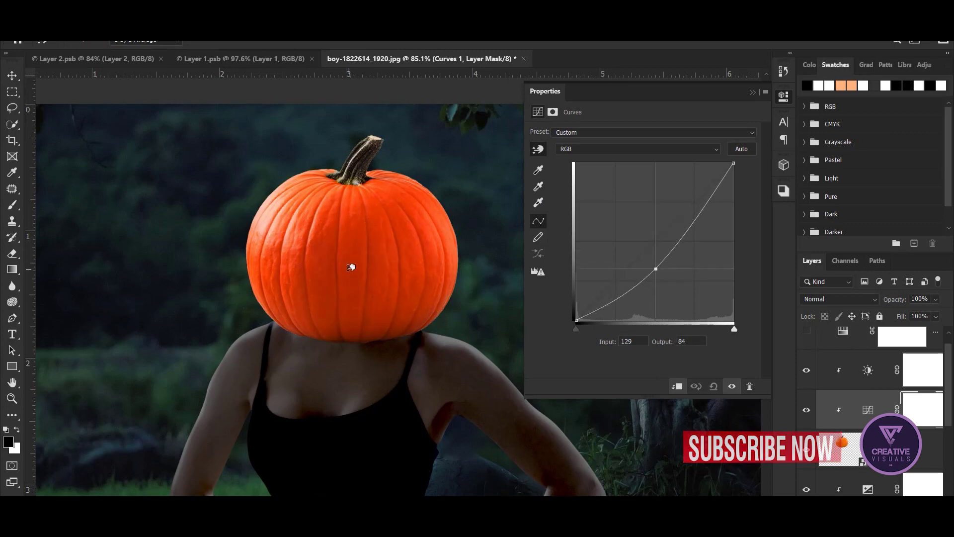
Step: Lower the Red curve highlights to 174 and the Green highlights to 190
{"action": "left_click", "coordinate": [628, 148]}
{"action": "left_click", "coordinate": [628, 160]}
{"action": "left_click_drag", "start_coordinate": [734, 164], "coordinate": [742, 190]}
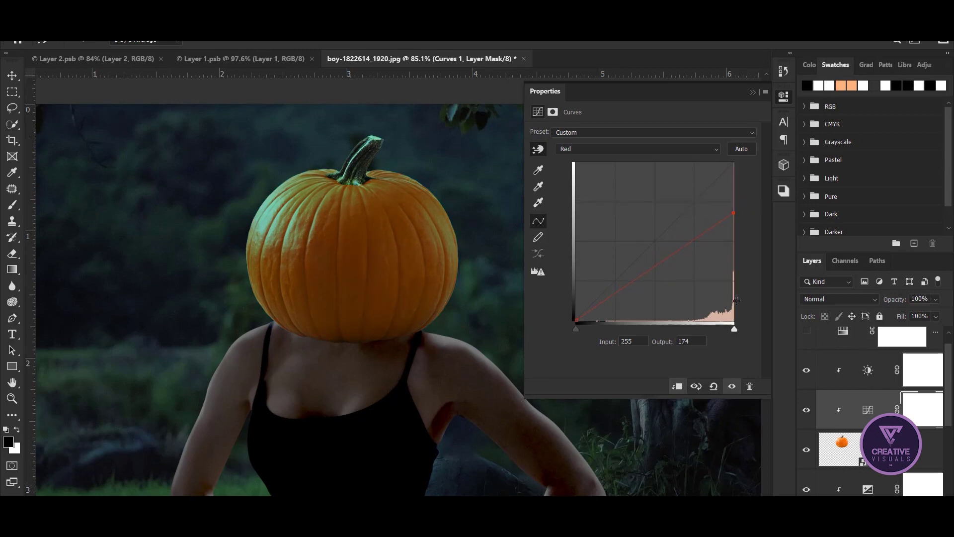
{"action": "left_click", "coordinate": [637, 149]}
{"action": "left_click", "coordinate": [627, 171]}
{"action": "left_click_drag", "start_coordinate": [734, 163], "coordinate": [774, 200]}
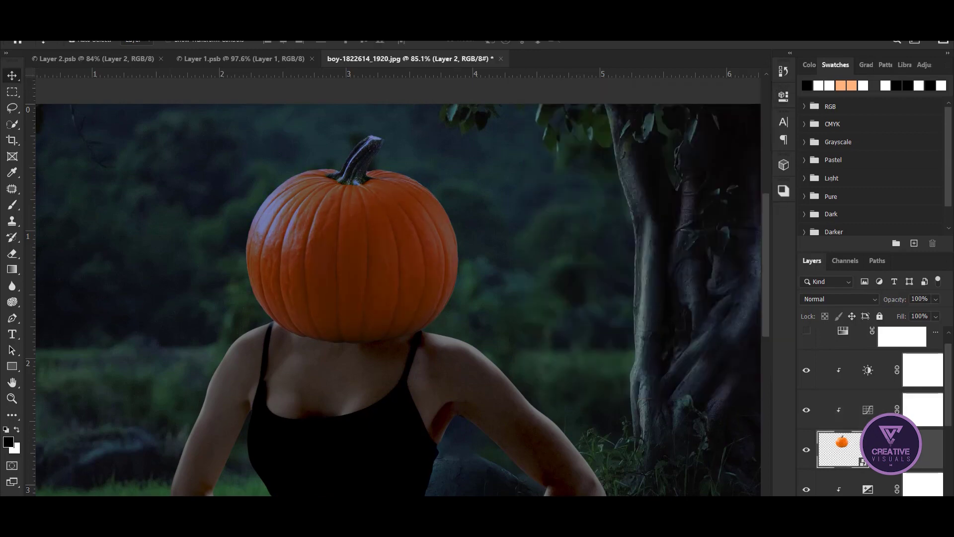
Step: Add a clipped Multiply layer and paint soft black shadow beneath the pumpkin
{"action": "key", "text": "ctrl+shift+alt+n"}
{"action": "left_click", "coordinate": [839, 298]}
{"action": "left_click", "coordinate": [815, 258]}
{"action": "key", "text": "b"}
{"action": "scroll", "coordinate": [379, 352], "scroll_direction": "up", "scroll_amount": 2}
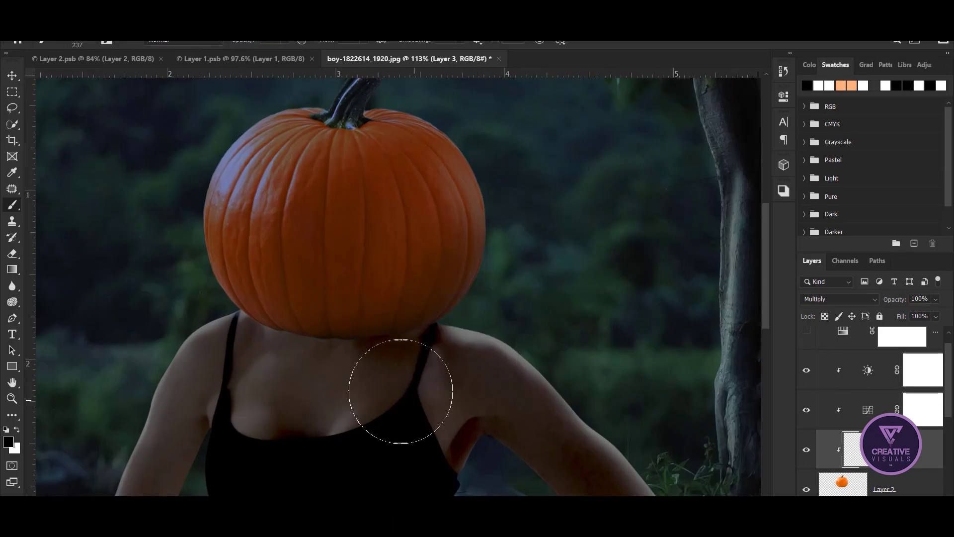
{"action": "left_click_drag", "start_coordinate": [405, 365], "coordinate": [390, 365]}
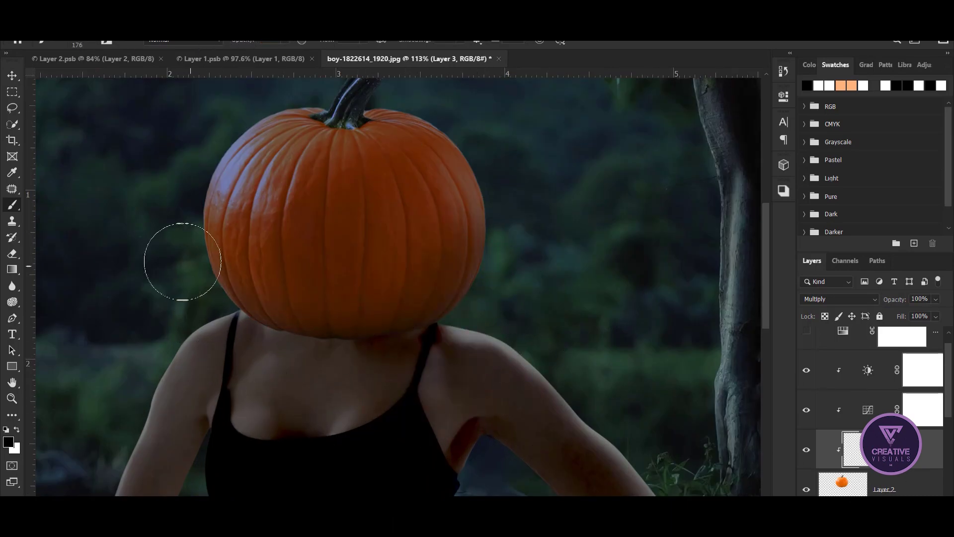
{"action": "left_click_drag", "start_coordinate": [502, 206], "coordinate": [576, 207]}
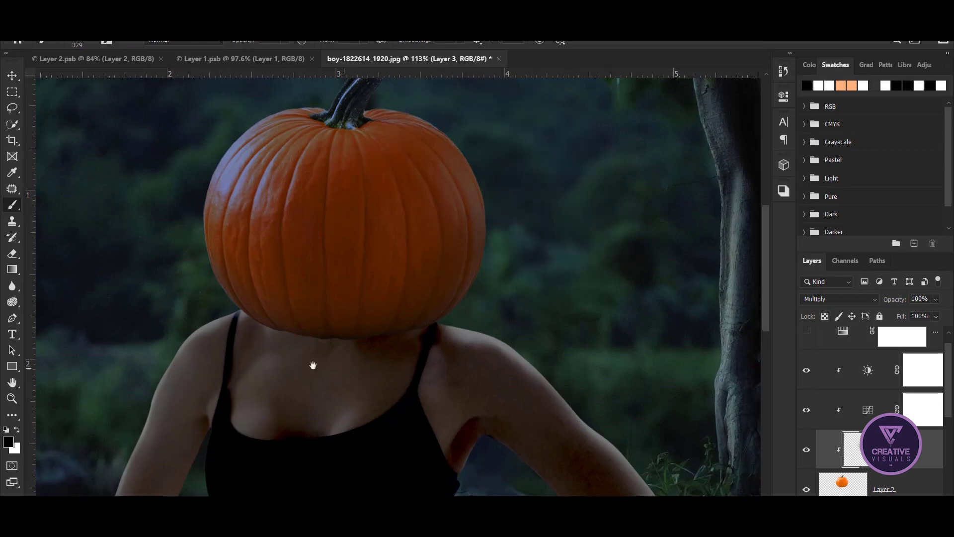
{"action": "left_click_drag", "start_coordinate": [315, 366], "coordinate": [291, 328]}
{"action": "scroll", "coordinate": [929, 444], "scroll_direction": "down", "scroll_amount": 4}
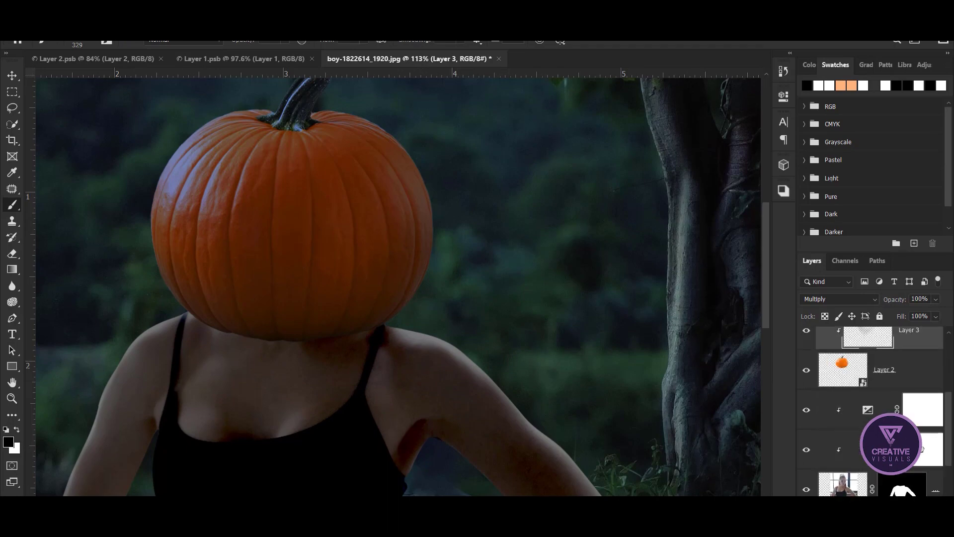
Step: Add a second clipped Multiply layer for extra neck shading
{"action": "key", "text": "ctrl+shift+alt+n"}
{"action": "key", "text": "ctrl+alt+g"}
{"action": "left_click", "coordinate": [839, 299]}
{"action": "left_click", "coordinate": [820, 258]}
{"action": "scroll", "coordinate": [381, 442], "scroll_direction": "up", "scroll_amount": 1}
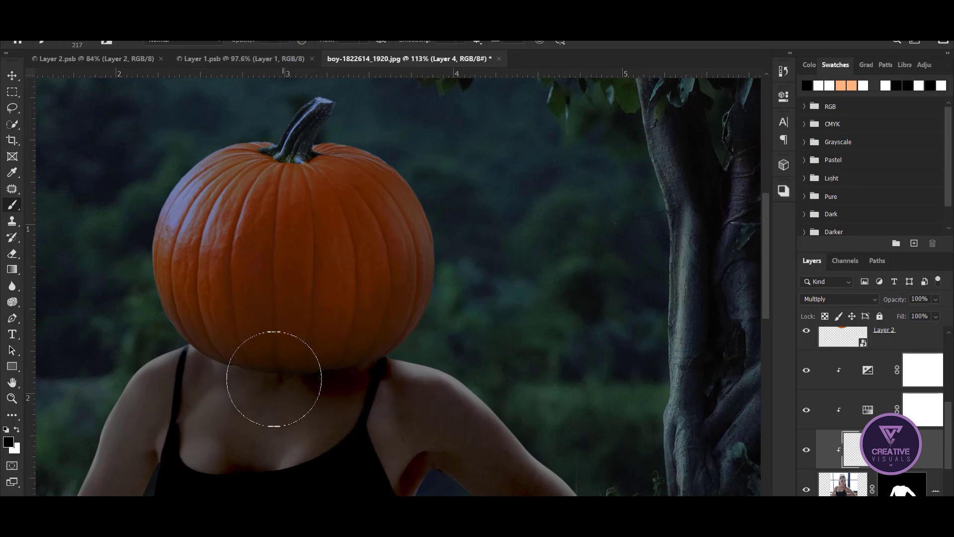
{"action": "scroll", "coordinate": [355, 299], "scroll_direction": "down", "scroll_amount": 3}
{"action": "key", "text": "v"}
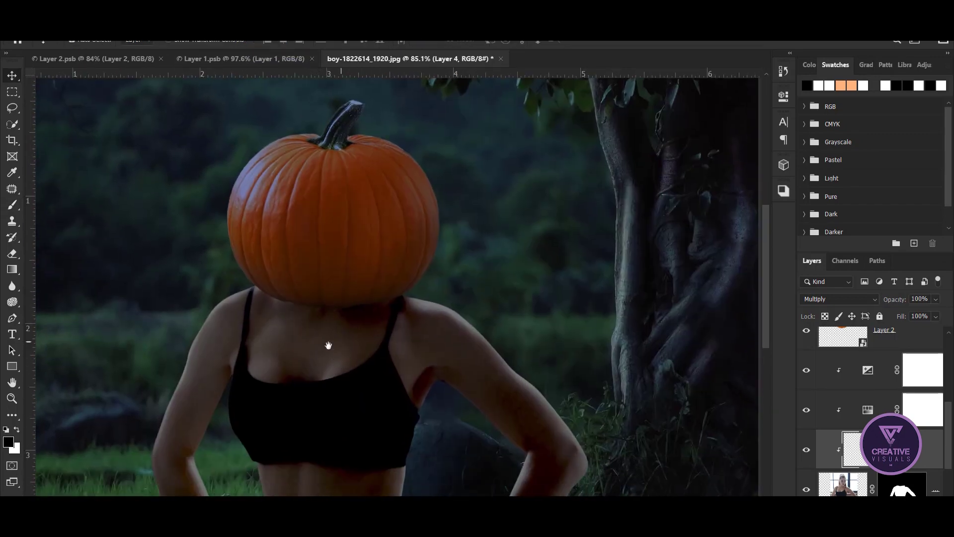
{"action": "scroll", "coordinate": [331, 341], "scroll_direction": "up", "scroll_amount": 2}
{"action": "left_click_drag", "start_coordinate": [344, 351], "coordinate": [327, 350]}
Step: Bring the face artwork from Layer 2.psb into the composite, unclipped, over the pumpkin
{"action": "left_click", "coordinate": [878, 348]}
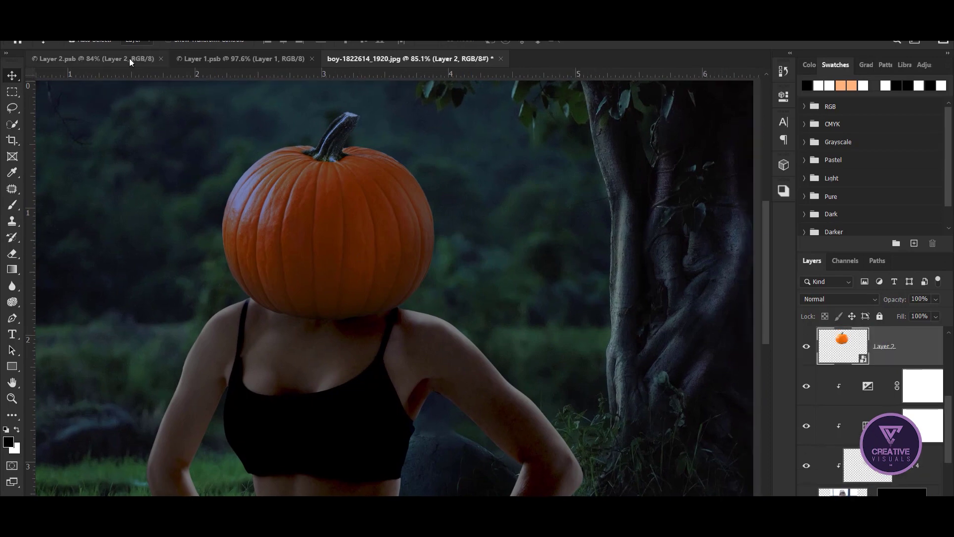
{"action": "left_click", "coordinate": [135, 59]}
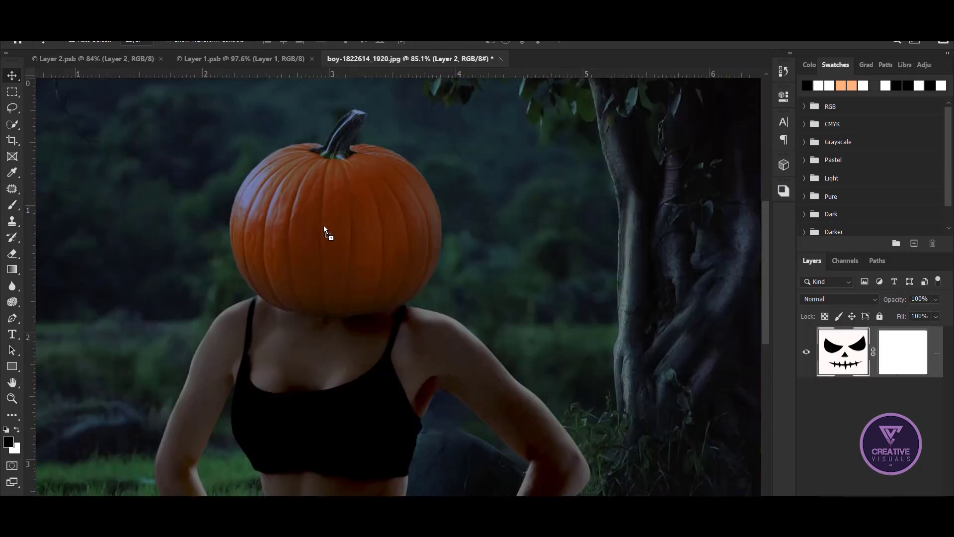
{"action": "left_click_drag", "start_coordinate": [397, 258], "coordinate": [326, 230]}
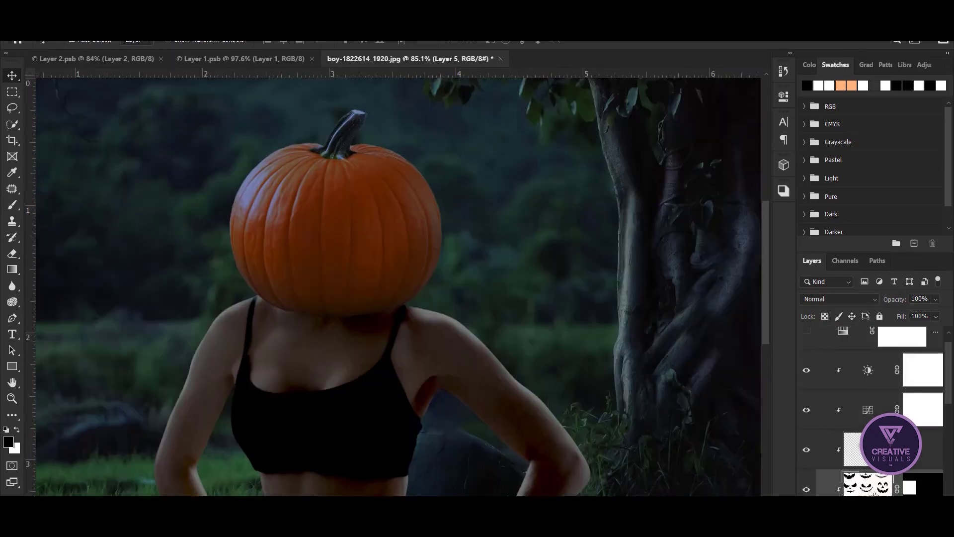
{"action": "left_click_drag", "start_coordinate": [883, 491], "coordinate": [867, 368]}
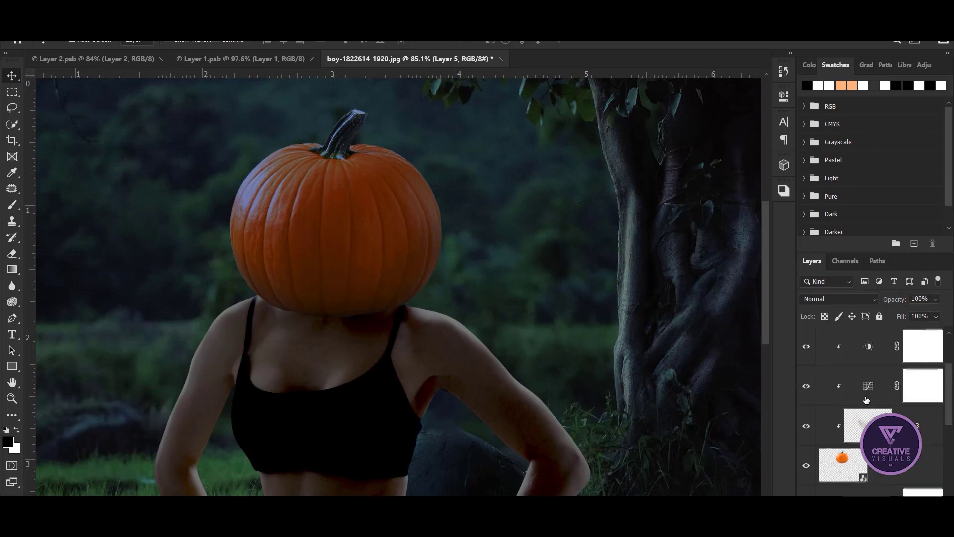
{"action": "left_click", "coordinate": [866, 405], "text": "alt"}
{"action": "left_click_drag", "start_coordinate": [240, 282], "coordinate": [410, 227]}
Step: Scale the face down onto the pumpkin and set it to Multiply
{"action": "key", "text": "ctrl+t"}
{"action": "left_click_drag", "start_coordinate": [145, 453], "coordinate": [309, 345]}
{"action": "left_click_drag", "start_coordinate": [466, 201], "coordinate": [376, 222]}
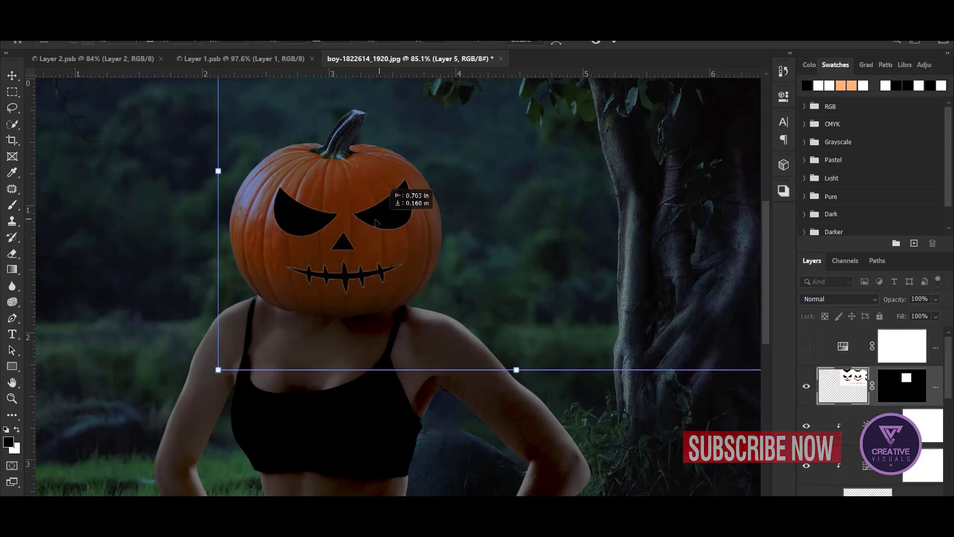
{"action": "scroll", "coordinate": [377, 222], "scroll_direction": "up", "scroll_amount": 2}
{"action": "key", "text": "Return"}
{"action": "right_click", "coordinate": [845, 385]}
{"action": "left_click", "coordinate": [839, 299]}
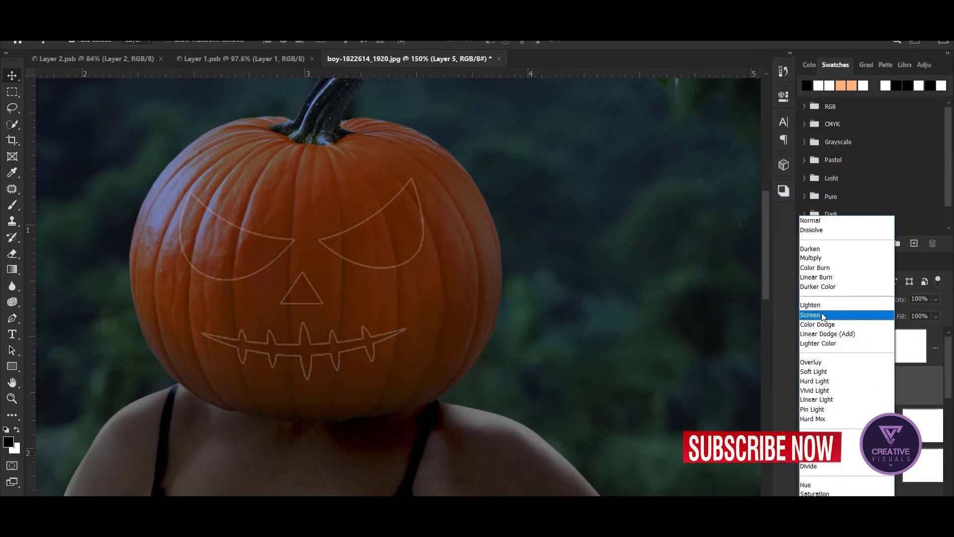
{"action": "left_click", "coordinate": [810, 258]}
Step: Distort the face's four corners so it follows the pumpkin's curve
{"action": "mouse_move", "coordinate": [373, 319]}
{"action": "left_mouse_down"}
{"action": "mouse_move", "coordinate": [402, 328]}
{"action": "mouse_move", "coordinate": [367, 328]}
{"action": "left_mouse_up"}
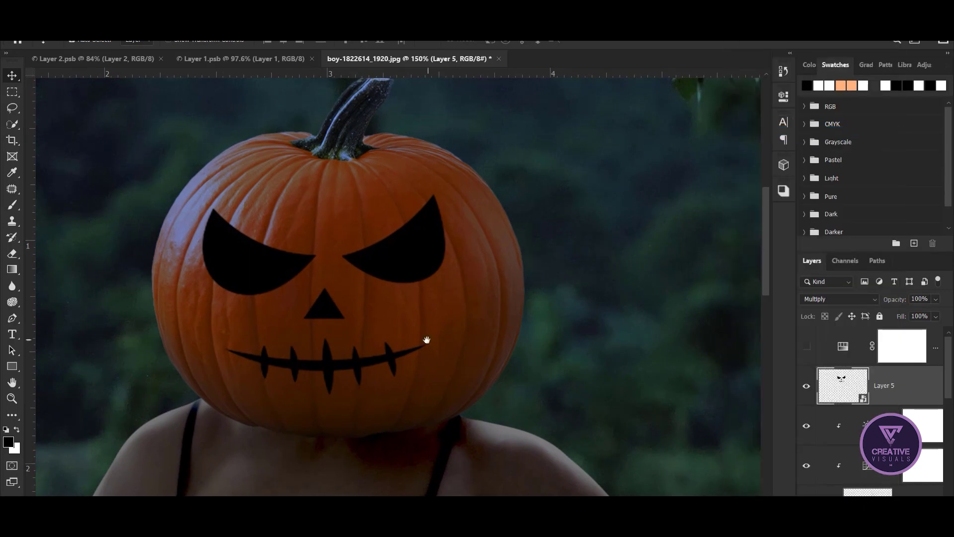
{"action": "scroll", "coordinate": [367, 346], "scroll_direction": "up", "scroll_amount": 2}
{"action": "key", "text": "ctrl+t"}
{"action": "right_click", "coordinate": [411, 180]}
{"action": "left_click", "coordinate": [432, 254]}
{"action": "left_click_drag", "start_coordinate": [147, 141], "coordinate": [181, 160]}
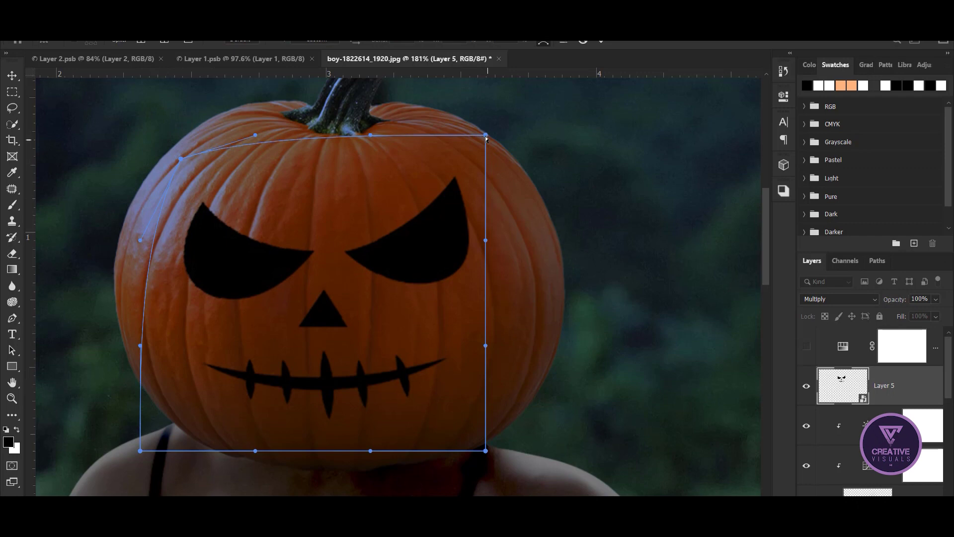
{"action": "left_click_drag", "start_coordinate": [486, 135], "coordinate": [477, 177]}
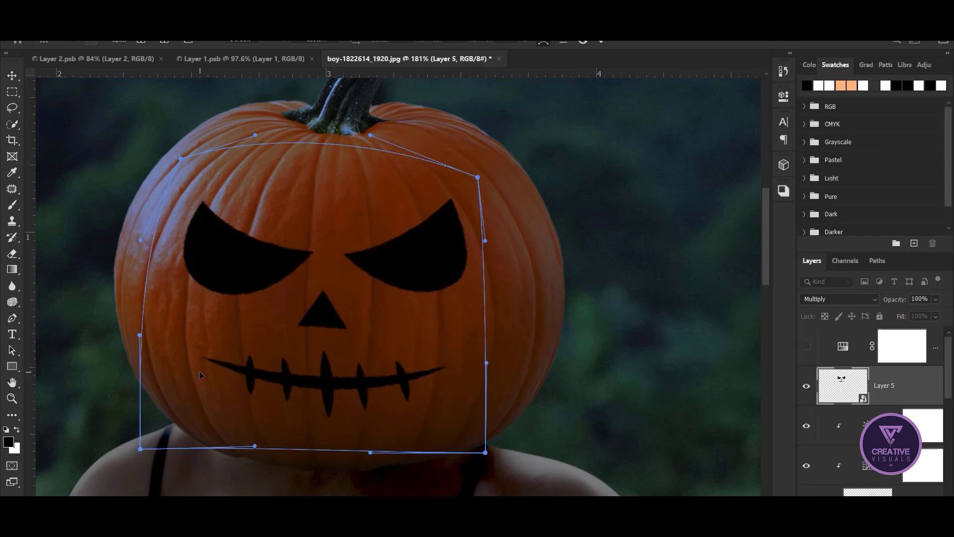
{"action": "left_click_drag", "start_coordinate": [141, 449], "coordinate": [195, 453]}
{"action": "left_click_drag", "start_coordinate": [485, 452], "coordinate": [443, 449]}
{"action": "key", "text": "Return"}
{"action": "scroll", "coordinate": [297, 272], "scroll_direction": "up", "scroll_amount": 3}
{"action": "key", "text": "p"}
{"action": "scroll", "coordinate": [166, 392], "scroll_direction": "up", "scroll_amount": 3}
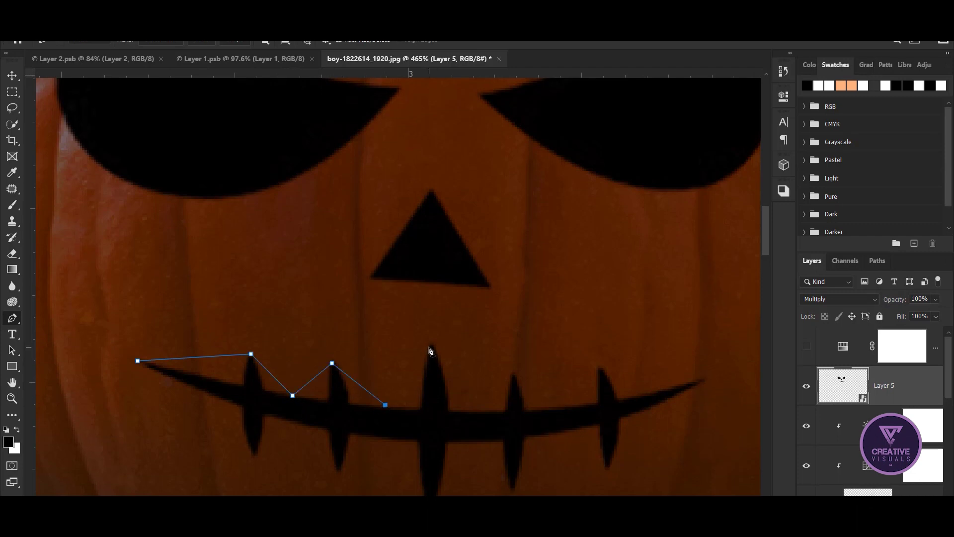
Step: Trace the zigzag-toothed mouth outline with the Pen tool
{"action": "key", "text": "z"}
{"action": "key", "text": "p"}
{"action": "left_click", "coordinate": [473, 452]}
{"action": "left_click_drag", "start_coordinate": [432, 488], "coordinate": [442, 385]}
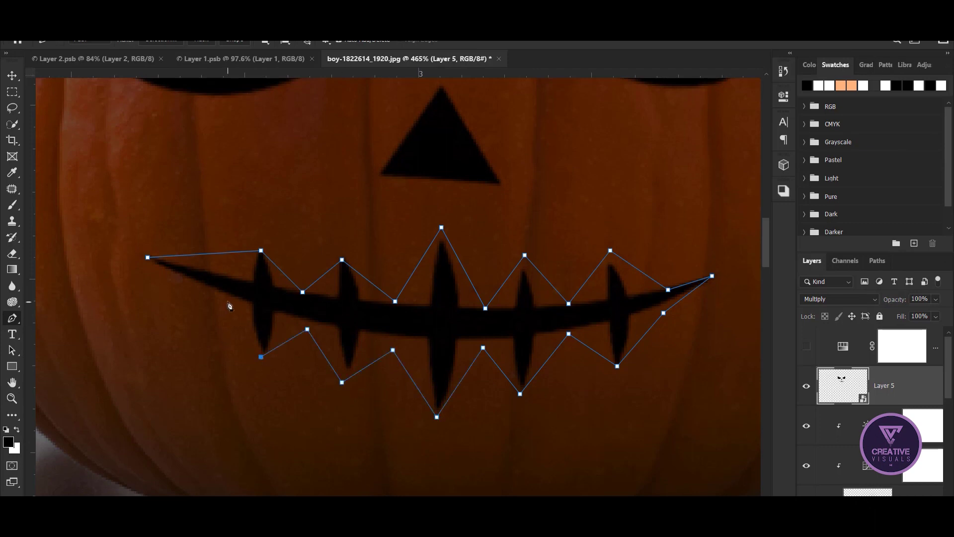
{"action": "scroll", "coordinate": [325, 329], "scroll_direction": "down", "scroll_amount": 5}
{"action": "scroll", "coordinate": [411, 313], "scroll_direction": "up", "scroll_amount": 4}
{"action": "left_click_drag", "start_coordinate": [488, 371], "coordinate": [478, 332]}
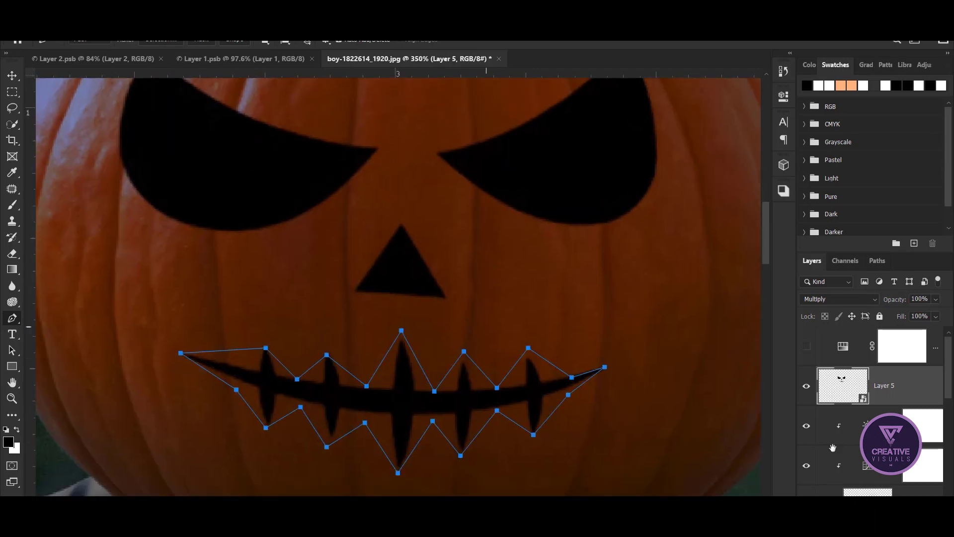
Step: Fill the mouth path's selection with black on a new layer
{"action": "key", "text": "ctrl+Return"}
{"action": "key", "text": "ctrl+shift+alt+n"}
{"action": "key", "text": "alt+BackSpace"}
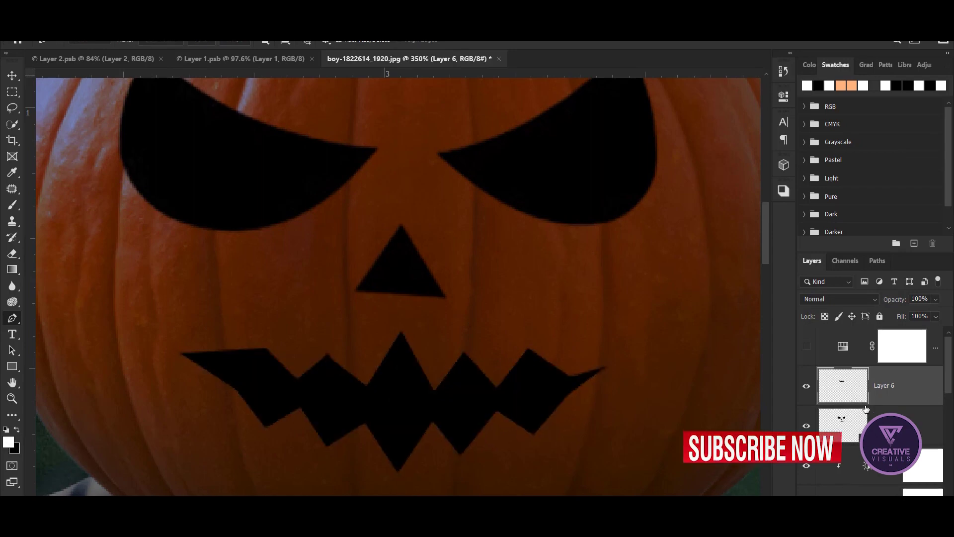
{"action": "key", "text": "ctrl+d"}
{"action": "key", "text": "x"}
{"action": "left_click_drag", "start_coordinate": [559, 355], "coordinate": [561, 385]}
{"action": "scroll", "coordinate": [343, 330], "scroll_direction": "down", "scroll_amount": 2}
{"action": "scroll", "coordinate": [404, 287], "scroll_direction": "up", "scroll_amount": 1}
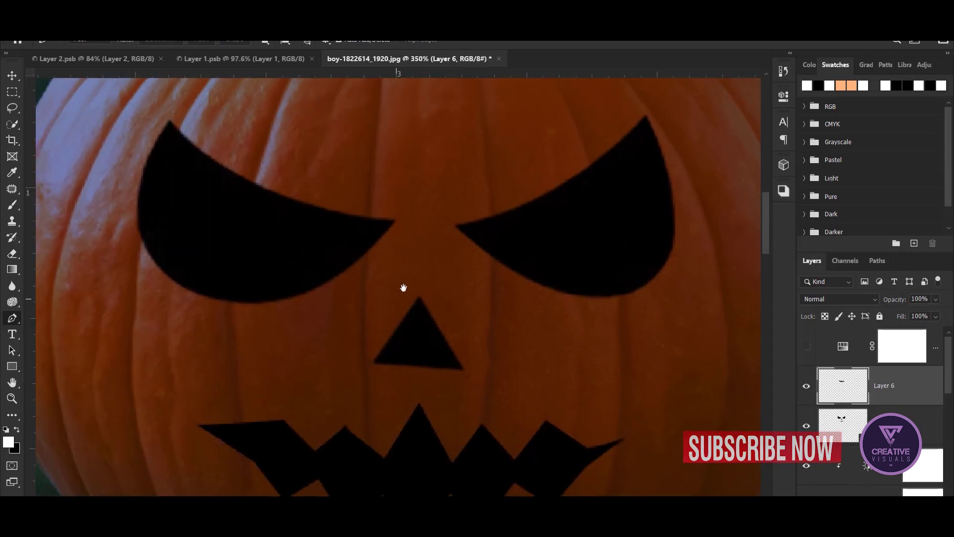
{"action": "scroll", "coordinate": [404, 287], "scroll_direction": "up", "scroll_amount": 1}
Step: Make the mouth layer a Smart Object and reapply Gaussian Blur to soften it
{"action": "right_click", "coordinate": [916, 419]}
{"action": "left_click", "coordinate": [780, 132]}
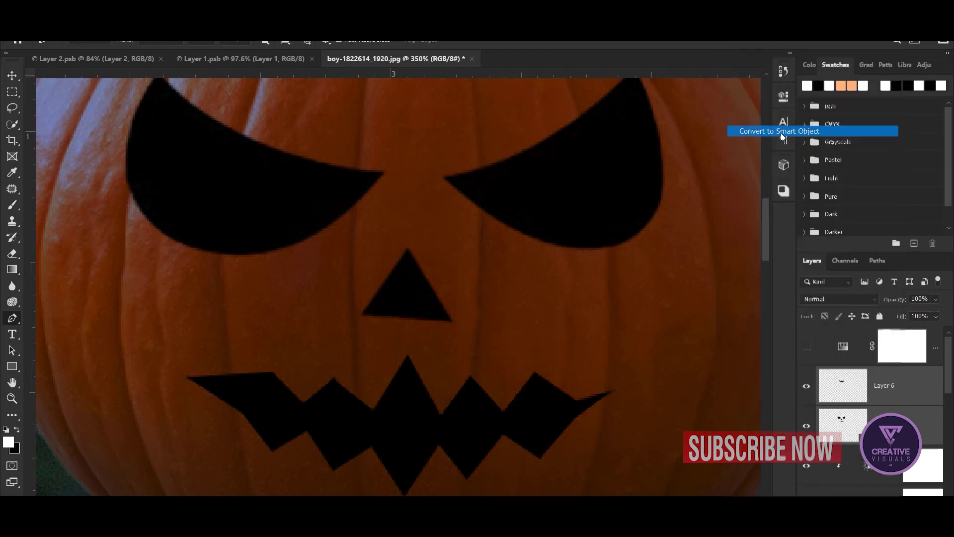
{"action": "key", "text": "ctrl+f"}
Step: Combine the mouth layer and Layer 5 into one smart object
{"action": "key", "text": "v"}
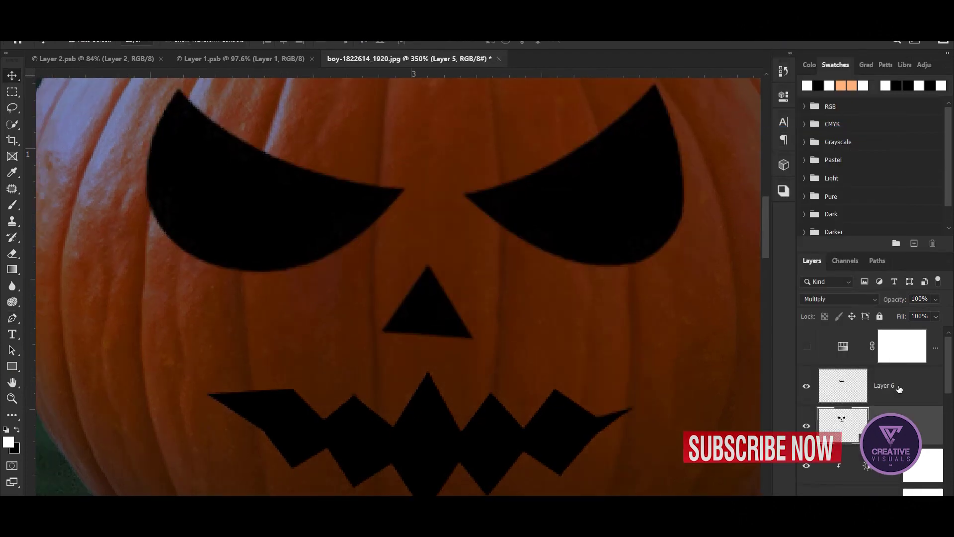
{"action": "left_click", "coordinate": [885, 425], "text": "shift"}
{"action": "right_click", "coordinate": [885, 424]}
{"action": "left_click", "coordinate": [795, 164]}
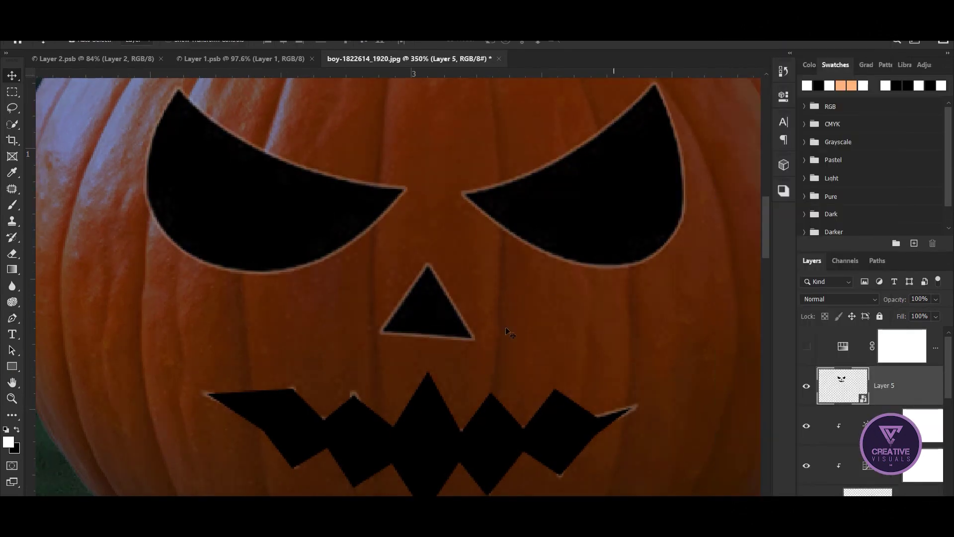
Step: Give the face a peach Color Overlay and convert it to a smart object
{"action": "double_click", "coordinate": [890, 405]}
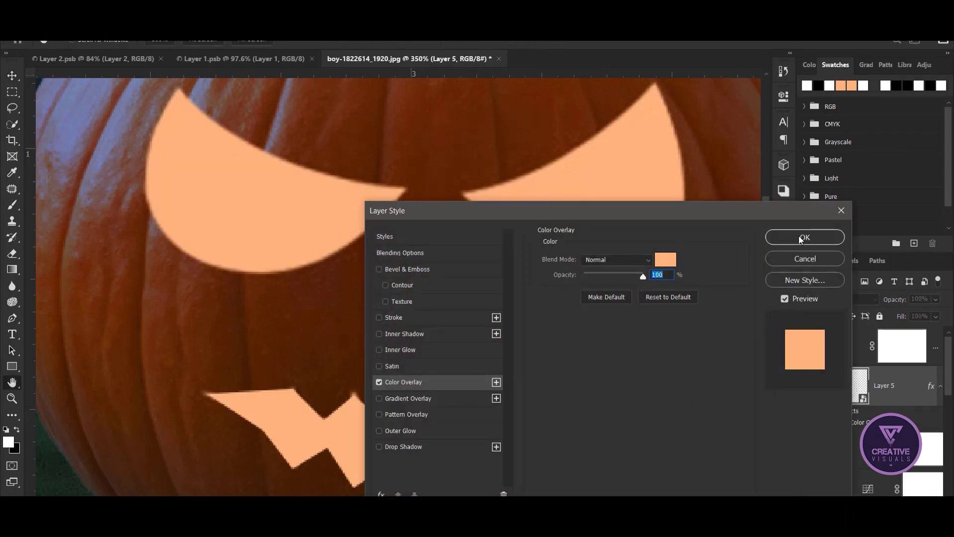
{"action": "left_click", "coordinate": [665, 259]}
{"action": "left_click", "coordinate": [804, 350]}
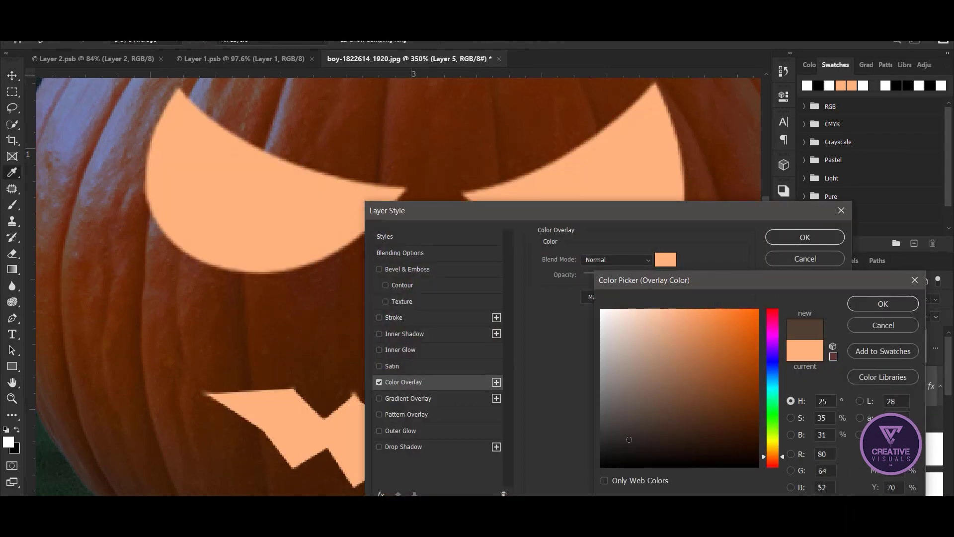
{"action": "left_click", "coordinate": [882, 304]}
{"action": "left_click", "coordinate": [805, 237]}
{"action": "right_click", "coordinate": [781, 395]}
{"action": "left_click", "coordinate": [792, 132]}
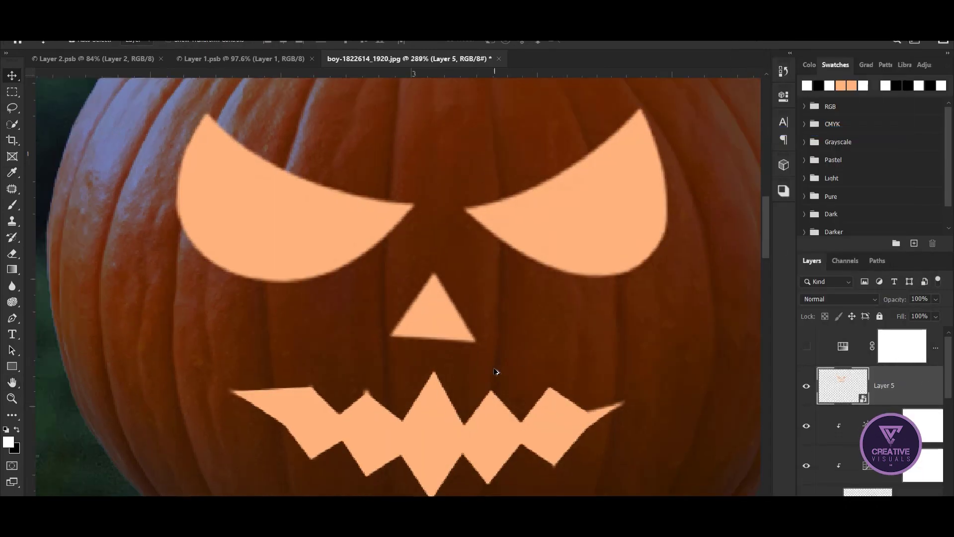
{"action": "scroll", "coordinate": [464, 362], "scroll_direction": "down", "scroll_amount": 3}
{"action": "scroll", "coordinate": [390, 273], "scroll_direction": "down", "scroll_amount": 3}
{"action": "scroll", "coordinate": [437, 295], "scroll_direction": "up", "scroll_amount": 5}
{"action": "key", "text": "ctrl+shift+s"}
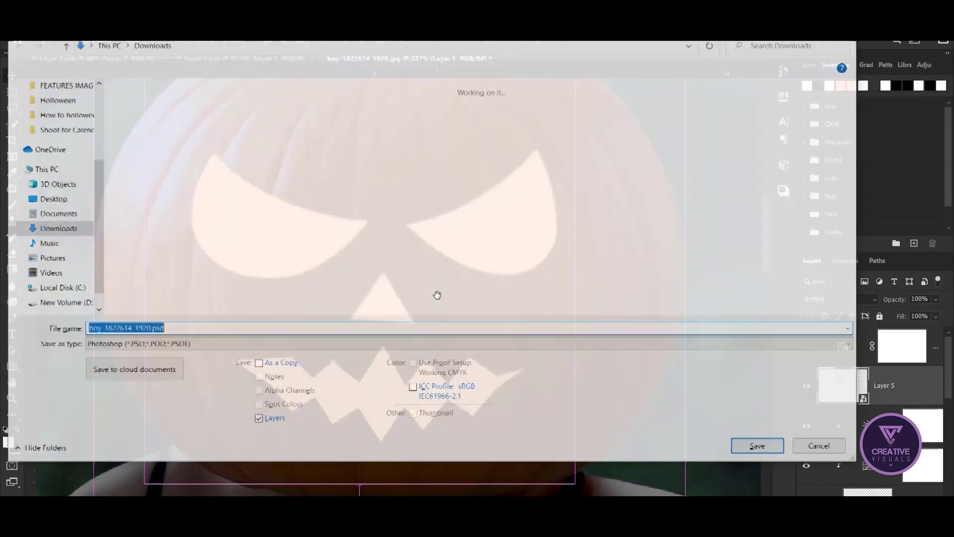
Step: Save over the existing How to holloween yourself.psd in its project folder
{"action": "double_click", "coordinate": [147, 130]}
{"action": "double_click", "coordinate": [145, 121]}
{"action": "left_click", "coordinate": [147, 135]}
{"action": "left_click", "coordinate": [760, 447]}
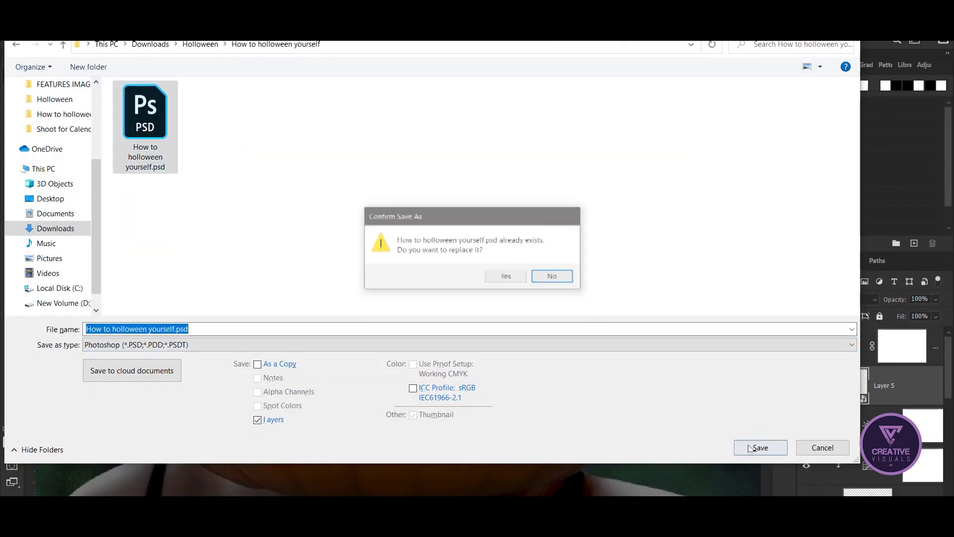
{"action": "left_click", "coordinate": [489, 272]}
{"action": "left_click", "coordinate": [613, 151]}
Step: Duplicate the peach face as Layer 5 copy and rescale the copy
{"action": "scroll", "coordinate": [421, 291], "scroll_direction": "up", "scroll_amount": 1}
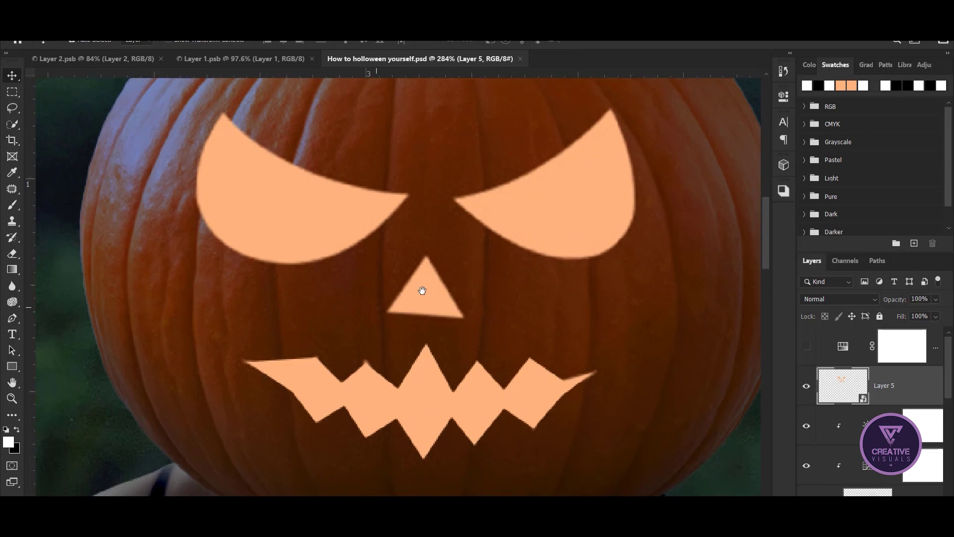
{"action": "scroll", "coordinate": [333, 358], "scroll_direction": "down", "scroll_amount": 1}
{"action": "left_click", "coordinate": [806, 347]}
{"action": "key", "text": "ctrl+j"}
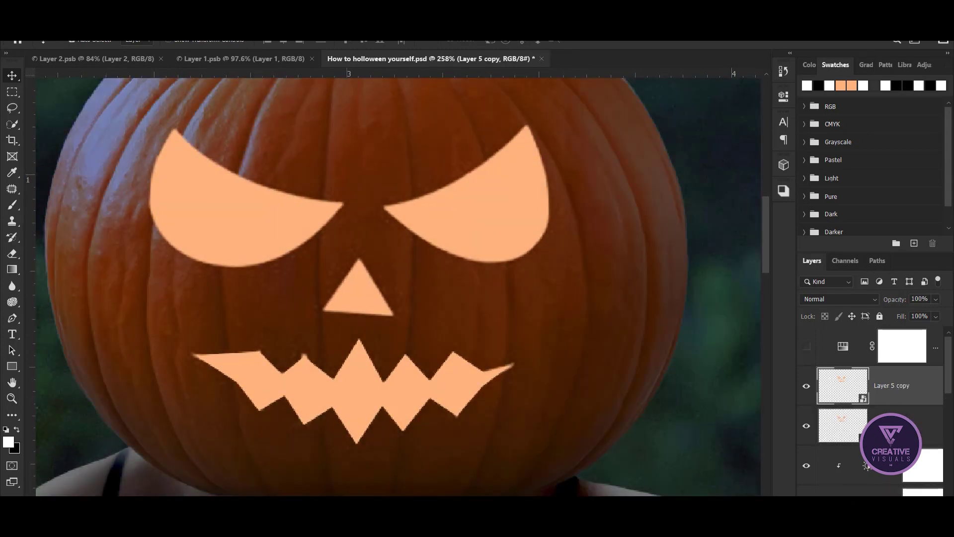
{"action": "left_click", "coordinate": [870, 432]}
{"action": "left_click", "coordinate": [885, 387]}
{"action": "key", "text": "ctrl+t"}
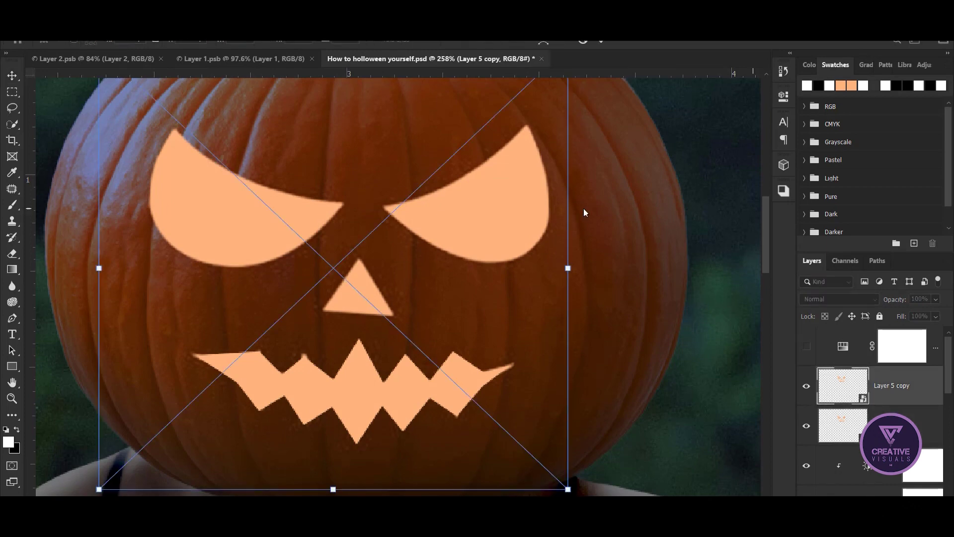
{"action": "left_click_drag", "start_coordinate": [568, 488], "coordinate": [558, 479]}
Step: Commit the copy's resize and turn off Layer 5's peach Color Overlay
{"action": "key", "text": "Return"}
{"action": "left_click", "coordinate": [849, 404], "text": "alt"}
{"action": "left_click", "coordinate": [874, 428]}
{"action": "left_click", "coordinate": [855, 517]}
{"action": "left_click", "coordinate": [867, 461]}
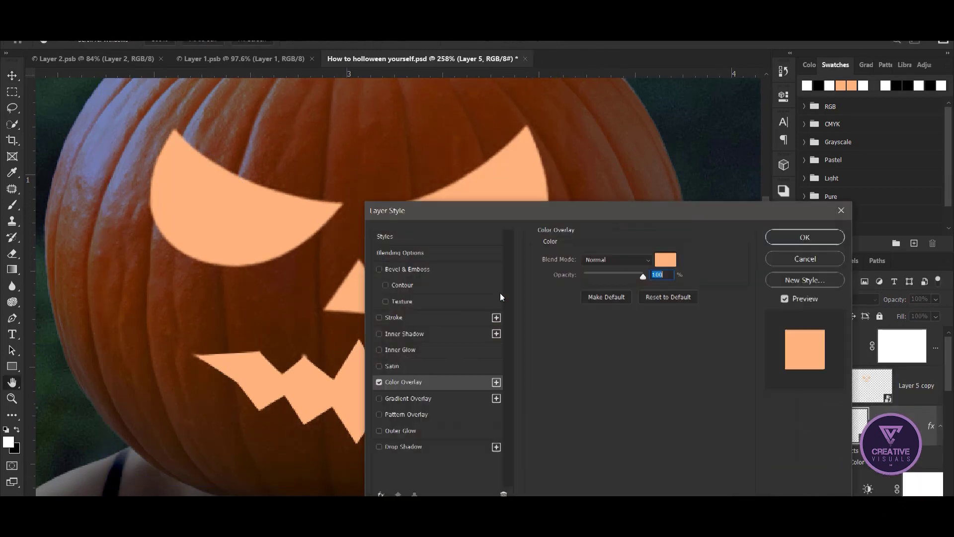
{"action": "left_click", "coordinate": [379, 382]}
Step: Add a grass-texture Pattern Overlay at 1% scale to Layer 5
{"action": "left_click", "coordinate": [407, 414]}
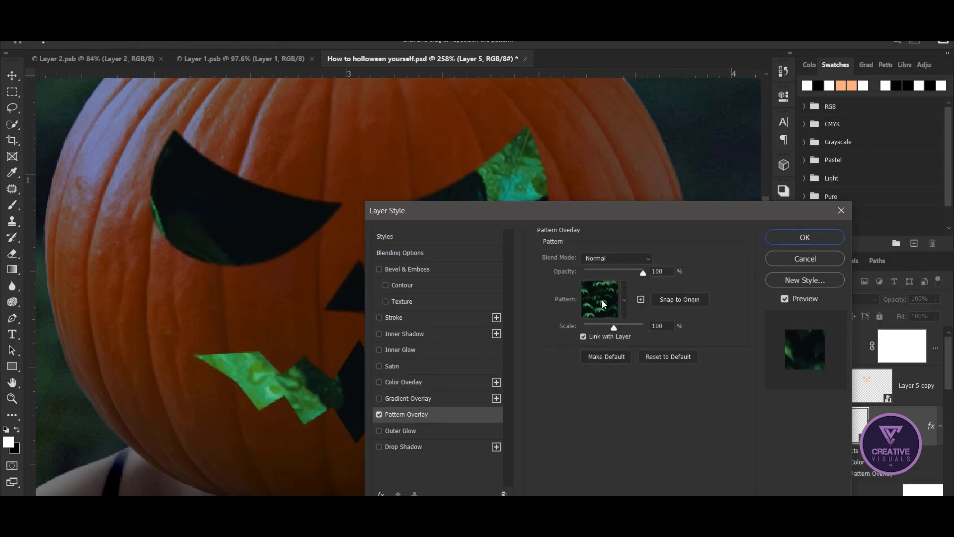
{"action": "left_click", "coordinate": [624, 299]}
{"action": "left_click", "coordinate": [535, 336]}
{"action": "left_click", "coordinate": [611, 354]}
{"action": "mouse_move", "coordinate": [614, 328]}
{"action": "left_mouse_down"}
{"action": "mouse_move", "coordinate": [582, 328]}
{"action": "mouse_move", "coordinate": [604, 327]}
{"action": "left_mouse_up"}
{"action": "left_click", "coordinate": [624, 300]}
{"action": "left_click", "coordinate": [536, 359]}
{"action": "left_click", "coordinate": [571, 379]}
{"action": "left_click", "coordinate": [652, 300]}
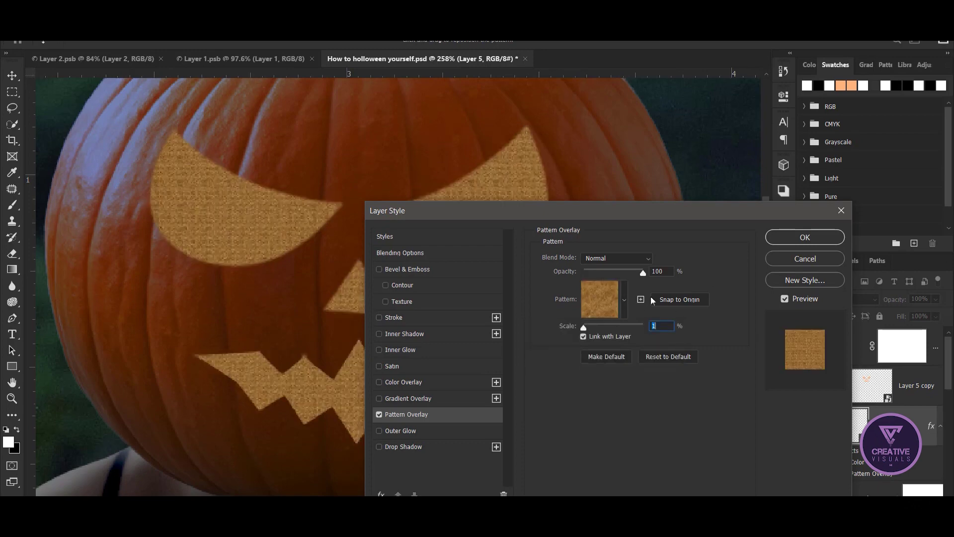
{"action": "left_click", "coordinate": [804, 237]}
Step: Clear the layer style from Layer 5 copy and shrink it slightly
{"action": "right_click", "coordinate": [913, 426]}
{"action": "left_click", "coordinate": [845, 345]}
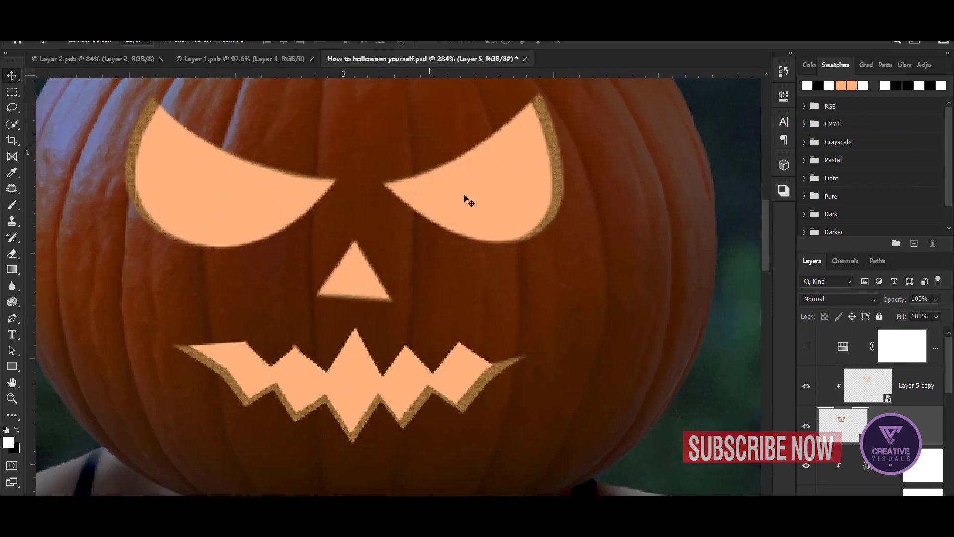
{"action": "key", "text": "ctrl+t"}
{"action": "left_click_drag", "start_coordinate": [572, 480], "coordinate": [568, 476]}
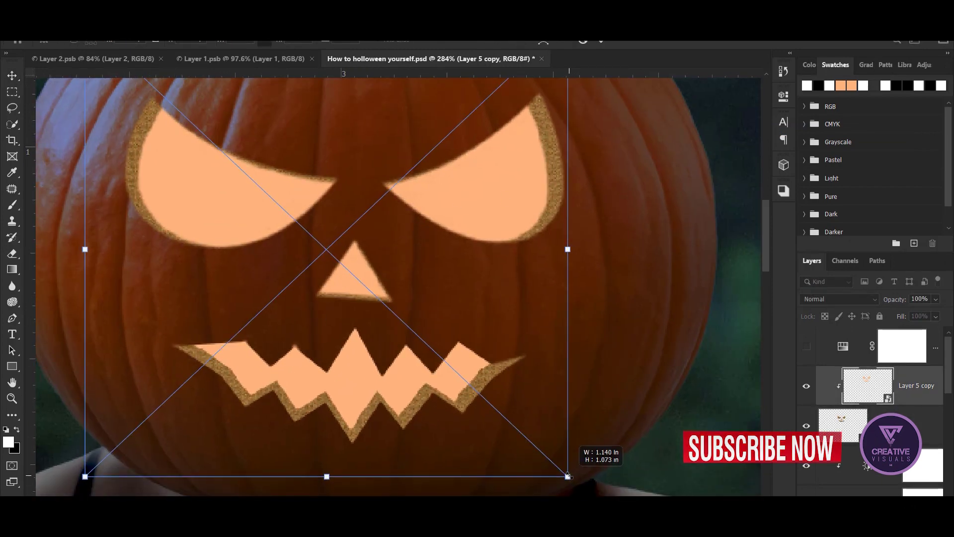
{"action": "key", "text": "Return"}
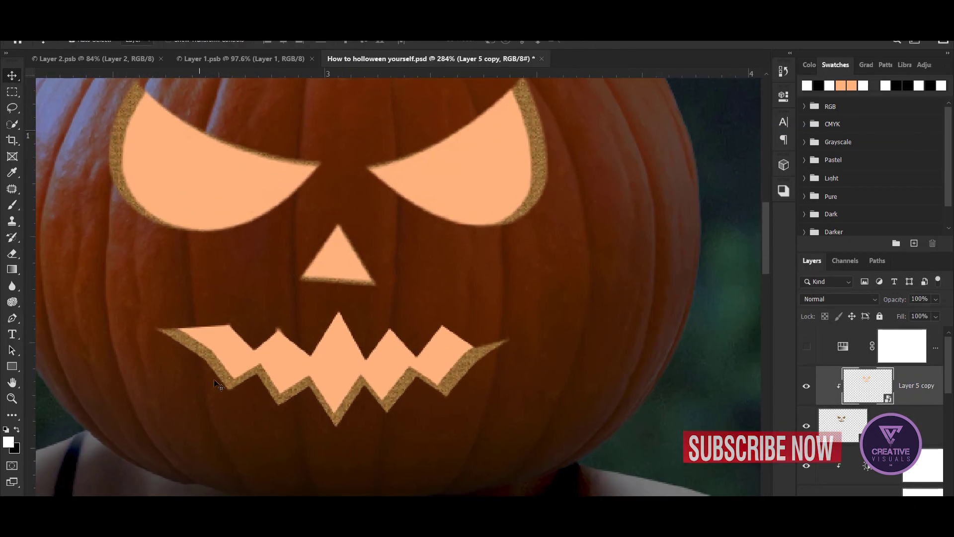
Step: Add a new layer clipped above the textured Layer 5
{"action": "left_click", "coordinate": [844, 425]}
{"action": "key", "text": "ctrl+shift+alt+n"}
{"action": "key", "text": "ctrl+alt+g"}
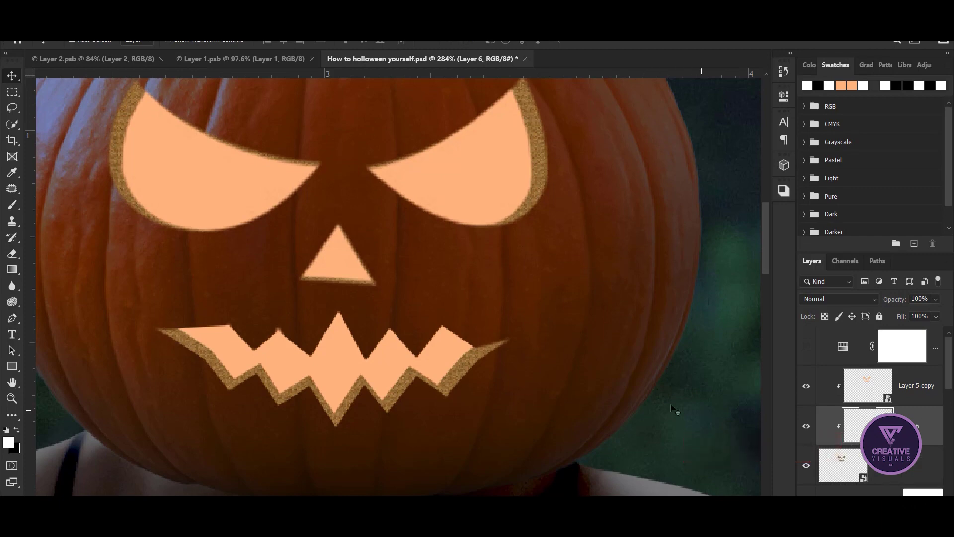
Step: Set the new clipped layer to Multiply and switch to the Brush tool
{"action": "key", "text": "b"}
{"action": "scroll", "coordinate": [245, 405], "scroll_direction": "up", "scroll_amount": 2}
{"action": "left_click", "coordinate": [857, 300]}
{"action": "left_click", "coordinate": [820, 260]}
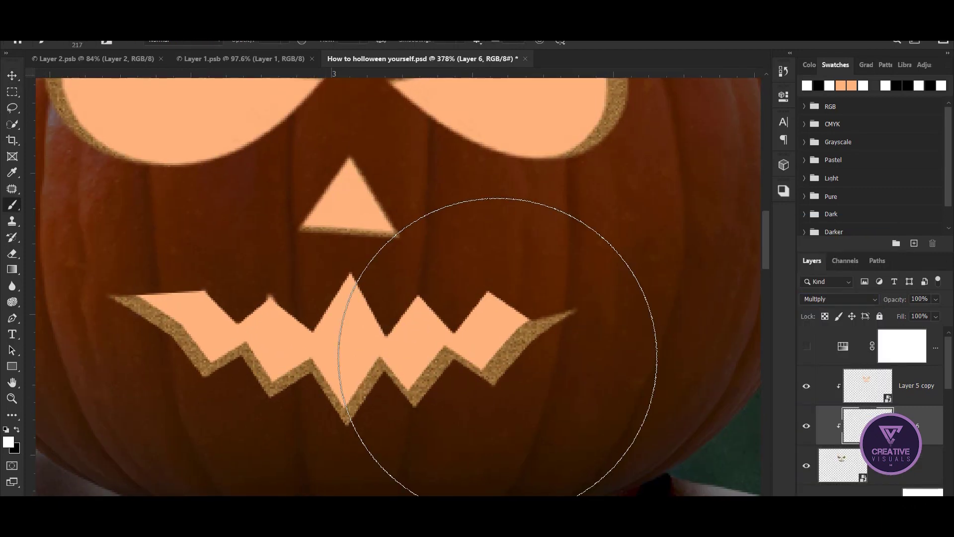
{"action": "scroll", "coordinate": [110, 347], "scroll_direction": "up", "scroll_amount": 3}
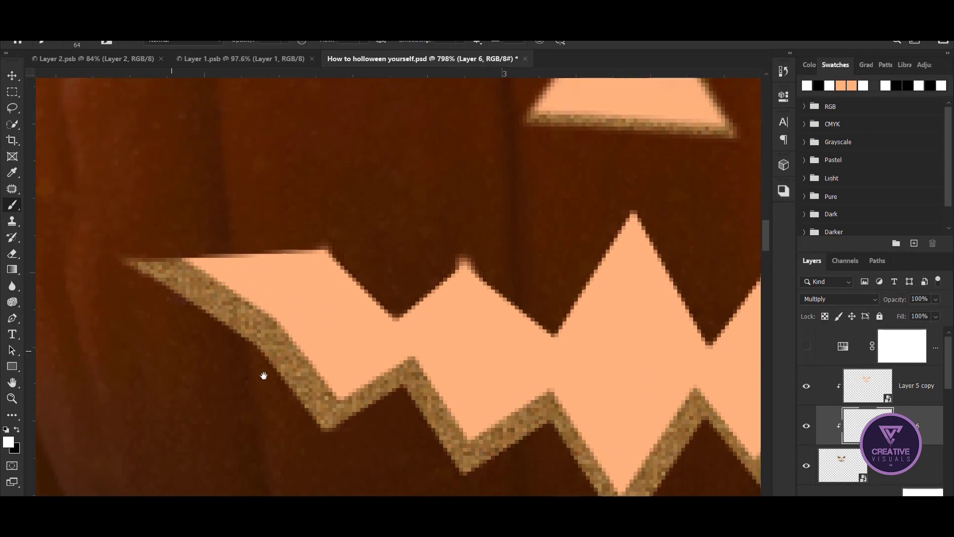
Step: Paint dark shadow strokes along the carved mouth's tooth rims out to its right corner
{"action": "left_click_drag", "start_coordinate": [328, 392], "coordinate": [391, 365]}
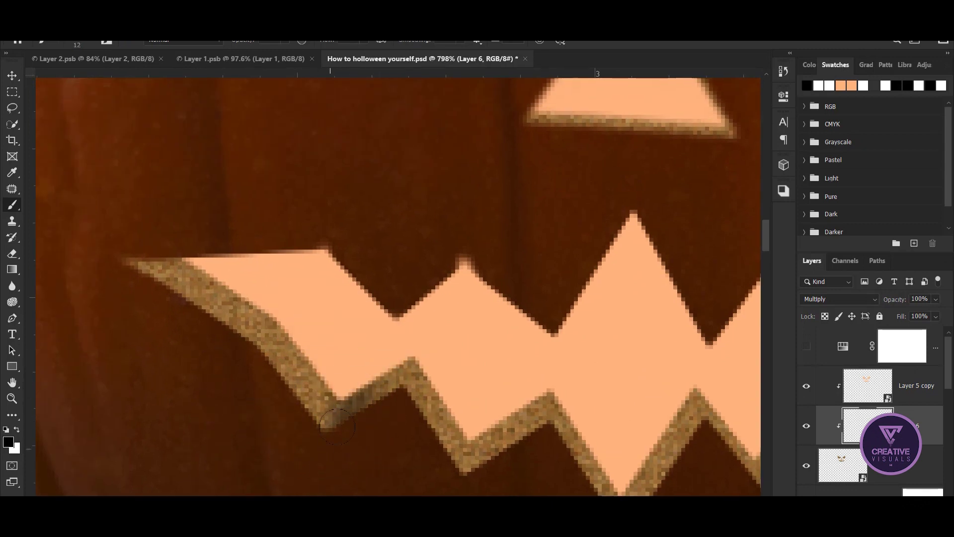
{"action": "left_click_drag", "start_coordinate": [378, 394], "coordinate": [250, 381]}
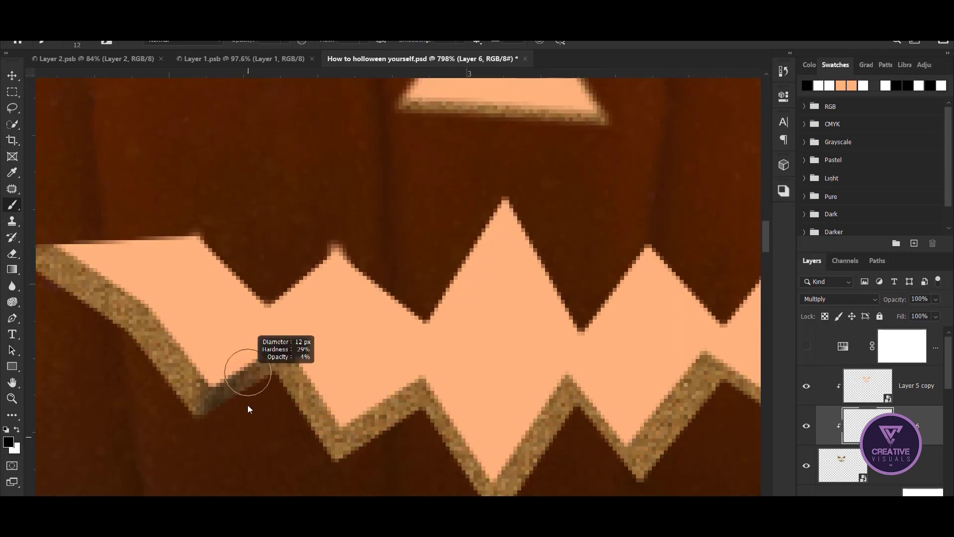
{"action": "left_click_drag", "start_coordinate": [418, 393], "coordinate": [343, 439]}
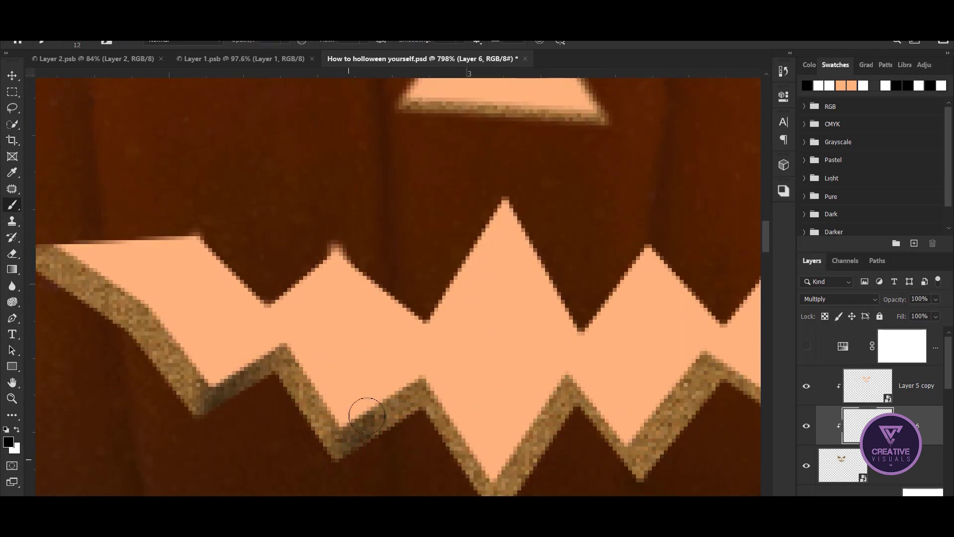
{"action": "left_click_drag", "start_coordinate": [328, 485], "coordinate": [200, 403]}
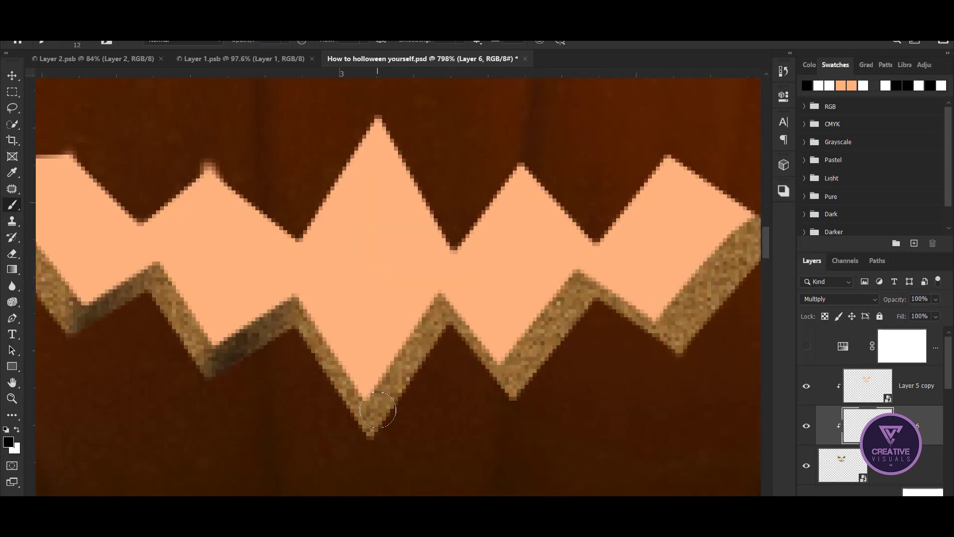
{"action": "left_click_drag", "start_coordinate": [377, 435], "coordinate": [404, 369]}
{"action": "left_click_drag", "start_coordinate": [370, 455], "coordinate": [246, 469]}
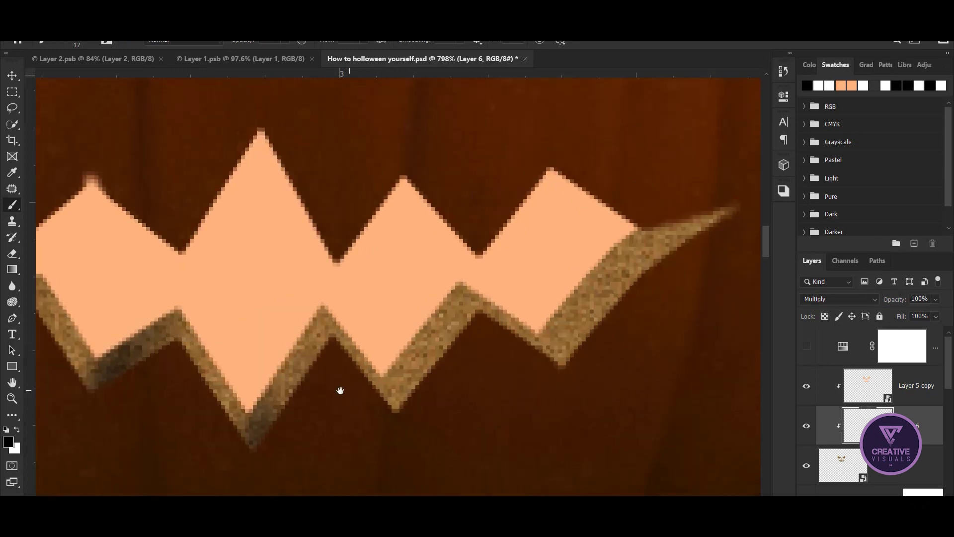
{"action": "left_click_drag", "start_coordinate": [504, 396], "coordinate": [355, 414]}
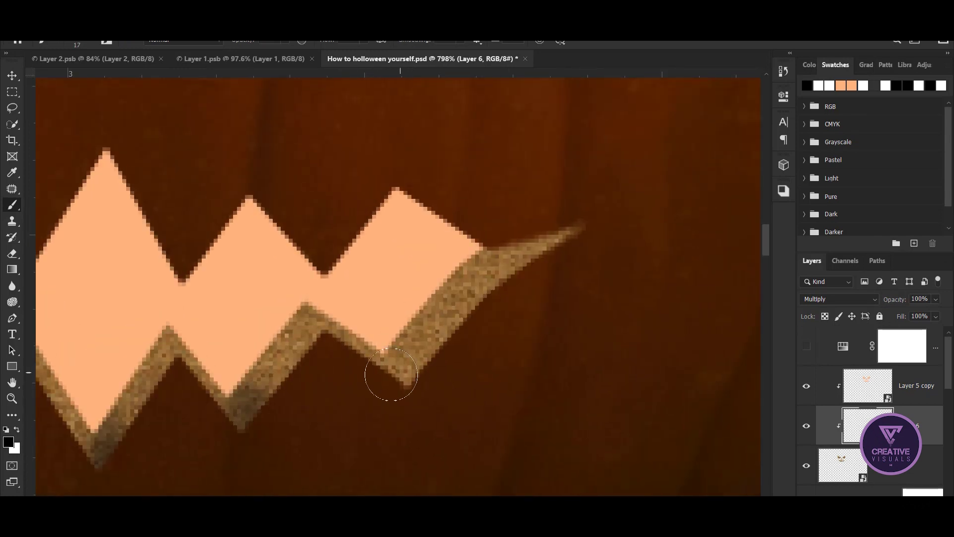
{"action": "left_click_drag", "start_coordinate": [348, 340], "coordinate": [398, 370]}
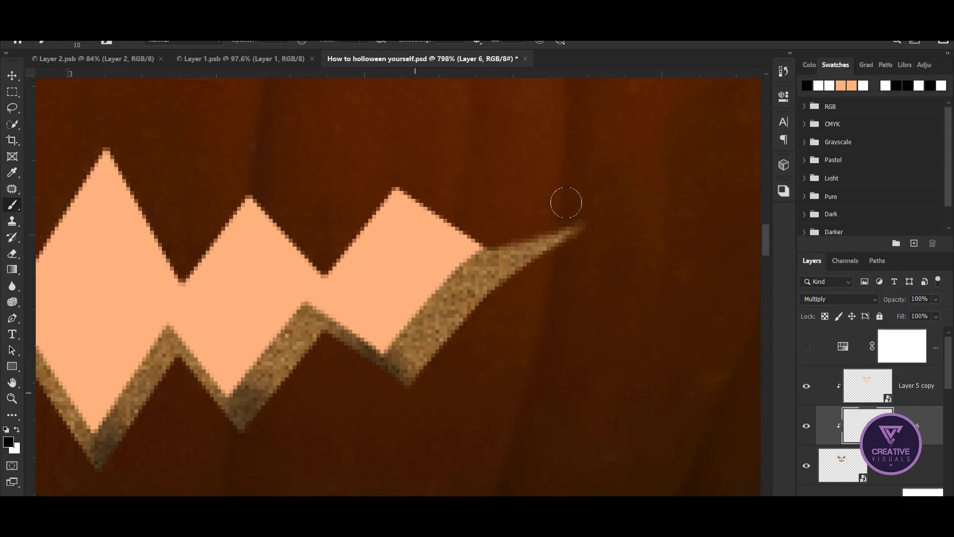
Step: Make the brush slightly larger while adjusting the view around the pumpkin face
{"action": "scroll", "coordinate": [399, 312], "scroll_direction": "down", "scroll_amount": 5}
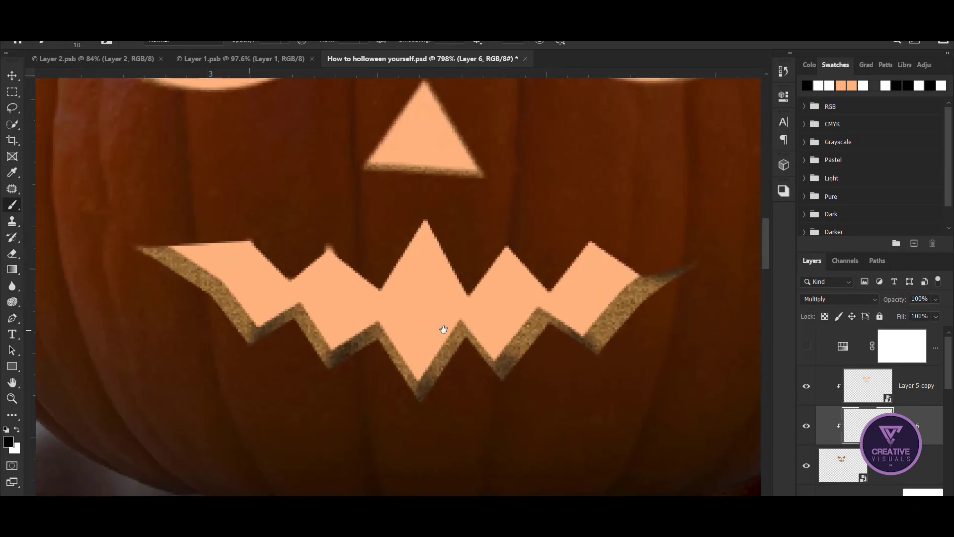
{"action": "scroll", "coordinate": [382, 270], "scroll_direction": "up", "scroll_amount": 5}
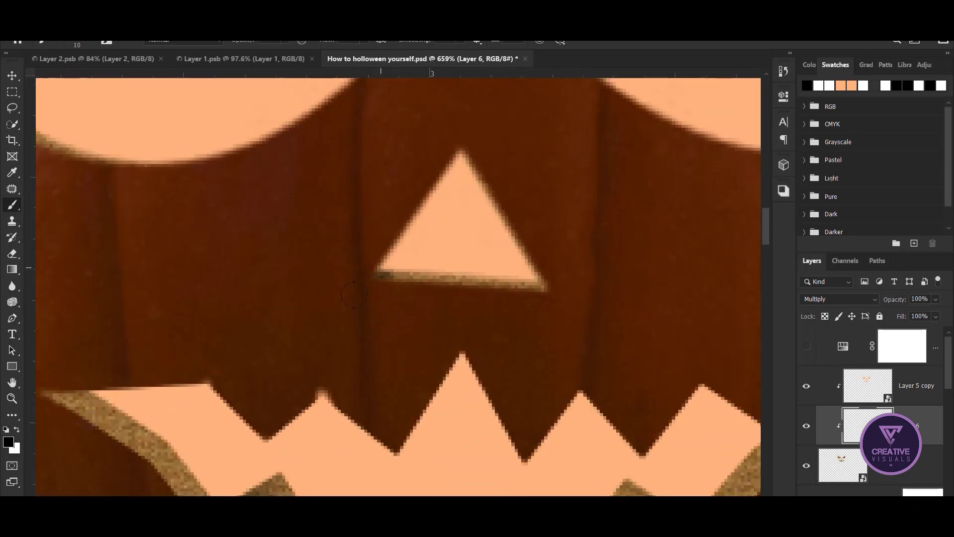
{"action": "scroll", "coordinate": [336, 313], "scroll_direction": "down", "scroll_amount": 5}
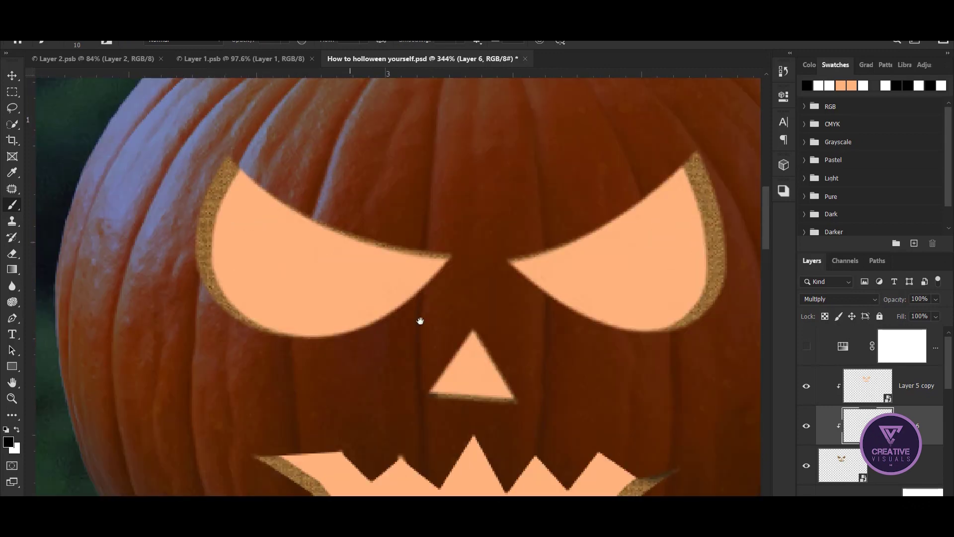
{"action": "scroll", "coordinate": [260, 168], "scroll_direction": "up", "scroll_amount": 5}
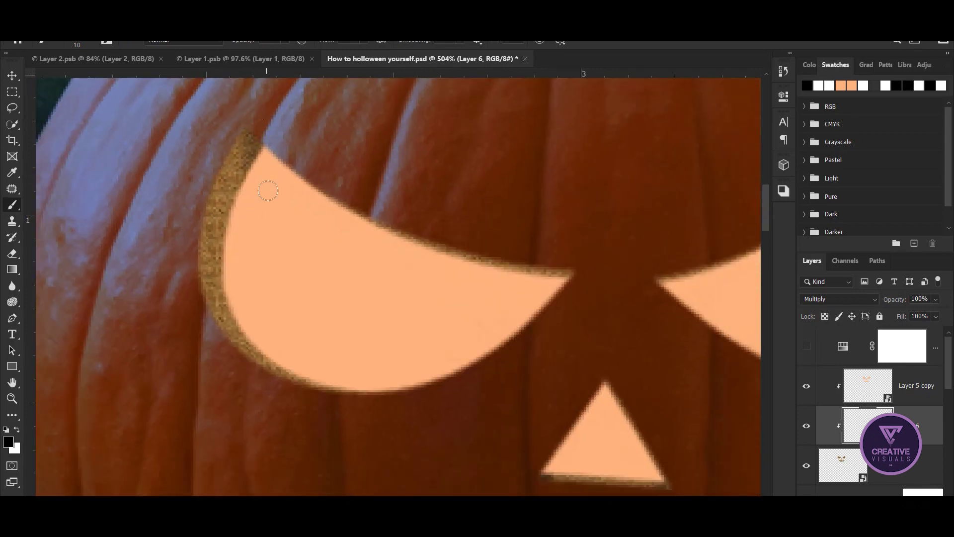
{"action": "scroll", "coordinate": [358, 278], "scroll_direction": "right", "scroll_amount": 5}
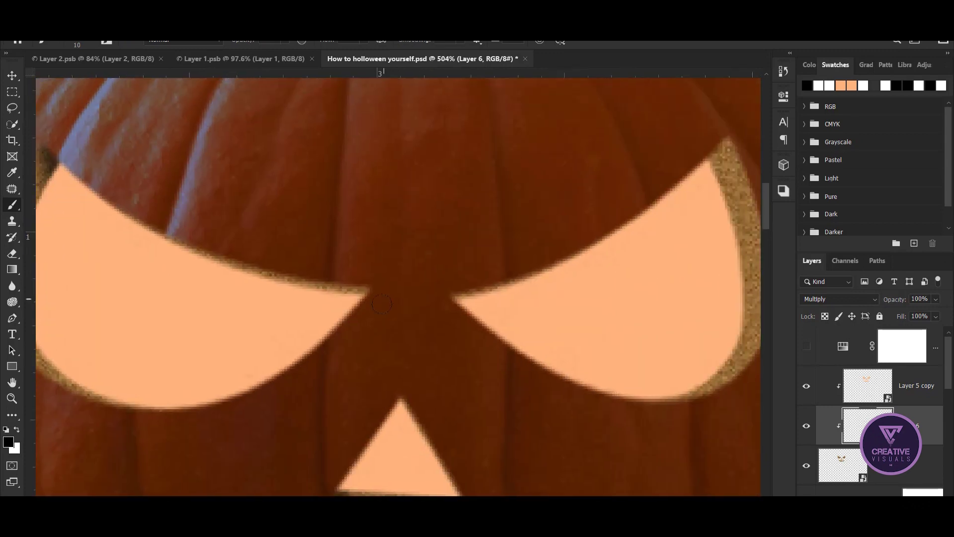
{"action": "left_click_drag", "start_coordinate": [728, 170], "coordinate": [735, 170]}
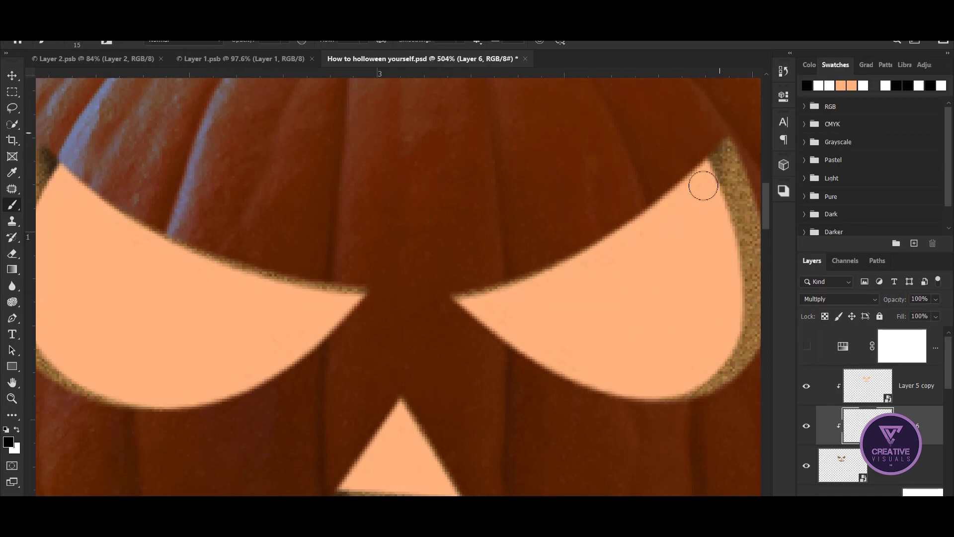
{"action": "scroll", "coordinate": [309, 252], "scroll_direction": "down", "scroll_amount": 5}
{"action": "scroll", "coordinate": [400, 300], "scroll_direction": "down", "scroll_amount": 2}
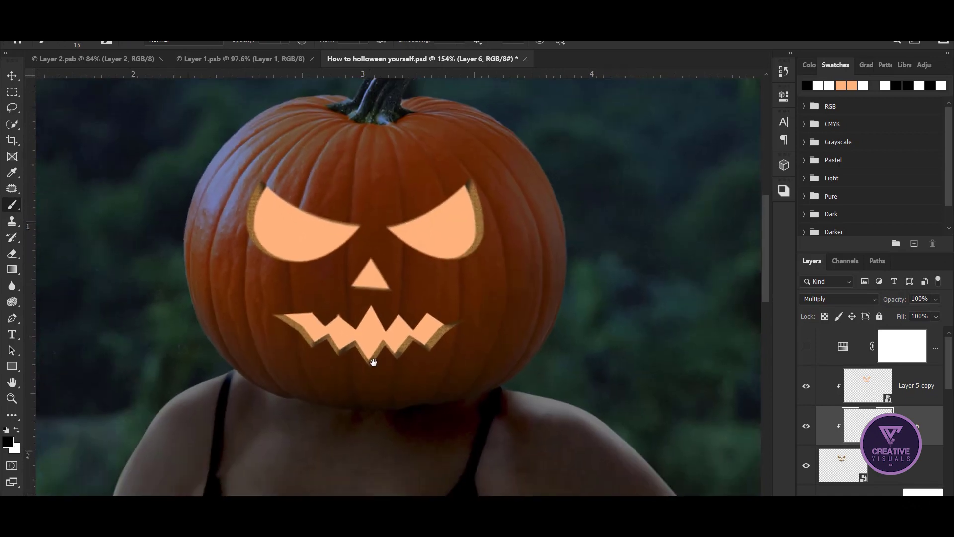
{"action": "scroll", "coordinate": [372, 362], "scroll_direction": "down", "scroll_amount": 2}
{"action": "scroll", "coordinate": [406, 338], "scroll_direction": "down", "scroll_amount": 3}
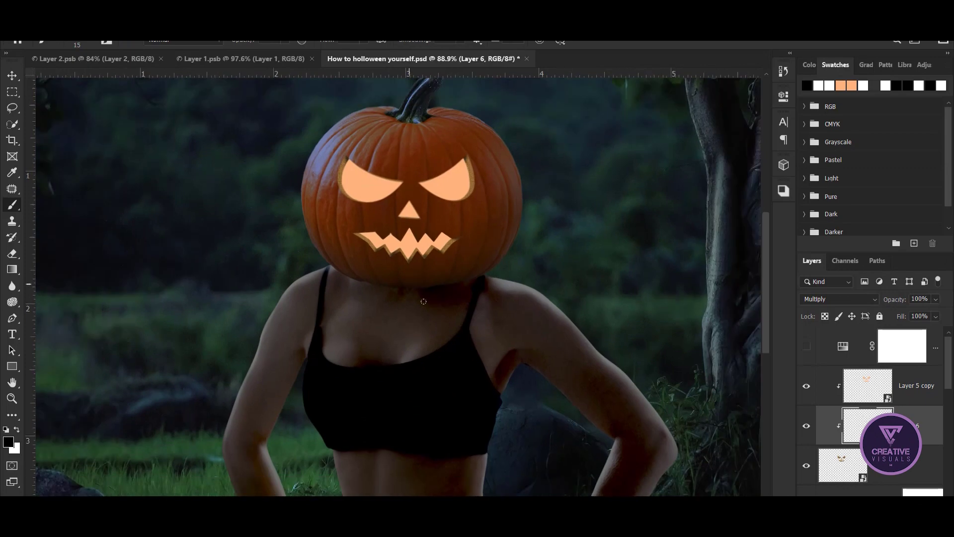
Step: Switch back to the Move tool and fit the whole image in the window
{"action": "key", "text": "v"}
{"action": "scroll", "coordinate": [392, 278], "scroll_direction": "up", "scroll_amount": 2}
{"action": "scroll", "coordinate": [380, 313], "scroll_direction": "up", "scroll_amount": 2}
{"action": "scroll", "coordinate": [371, 311], "scroll_direction": "up", "scroll_amount": 2}
{"action": "scroll", "coordinate": [370, 310], "scroll_direction": "up", "scroll_amount": 2}
{"action": "scroll", "coordinate": [285, 373], "scroll_direction": "up", "scroll_amount": 1}
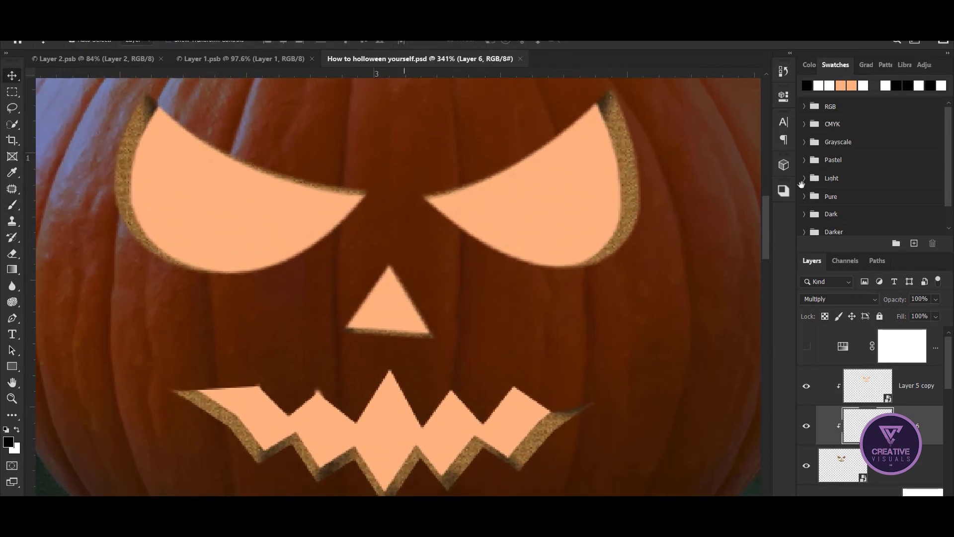
{"action": "key", "text": "ctrl+0"}
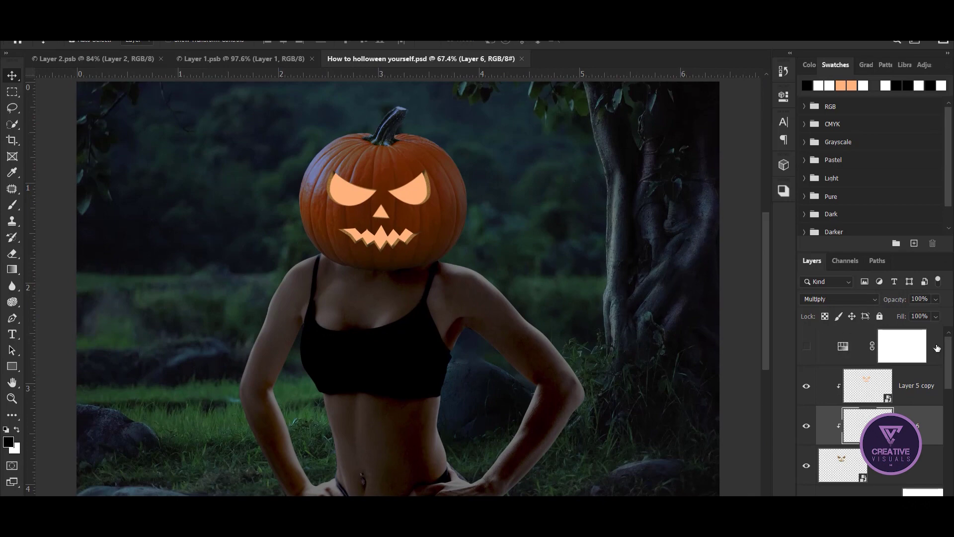
Step: Add a Color Lookup adjustment using Moonlight.3DL above the top peach cutout layer
{"action": "left_click", "coordinate": [917, 385]}
{"action": "left_click", "coordinate": [879, 502]}
{"action": "left_click", "coordinate": [884, 450]}
{"action": "left_click", "coordinate": [666, 133]}
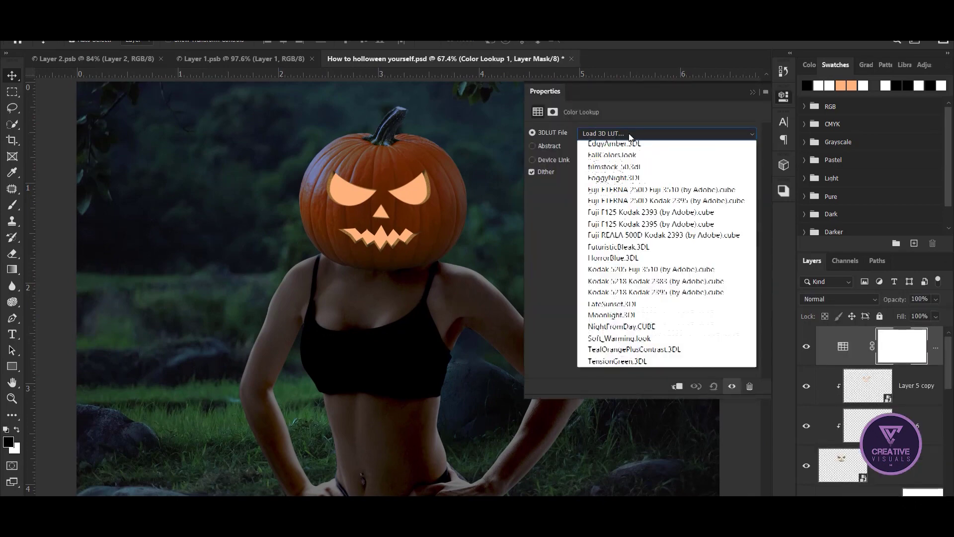
{"action": "left_click", "coordinate": [639, 434]}
{"action": "scroll", "coordinate": [643, 136], "scroll_direction": "down", "scroll_amount": 1}
{"action": "scroll", "coordinate": [643, 135], "scroll_direction": "up", "scroll_amount": 1}
{"action": "scroll", "coordinate": [643, 135], "scroll_direction": "down", "scroll_amount": 1}
{"action": "scroll", "coordinate": [643, 135], "scroll_direction": "up", "scroll_amount": 1}
{"action": "left_click", "coordinate": [753, 92]}
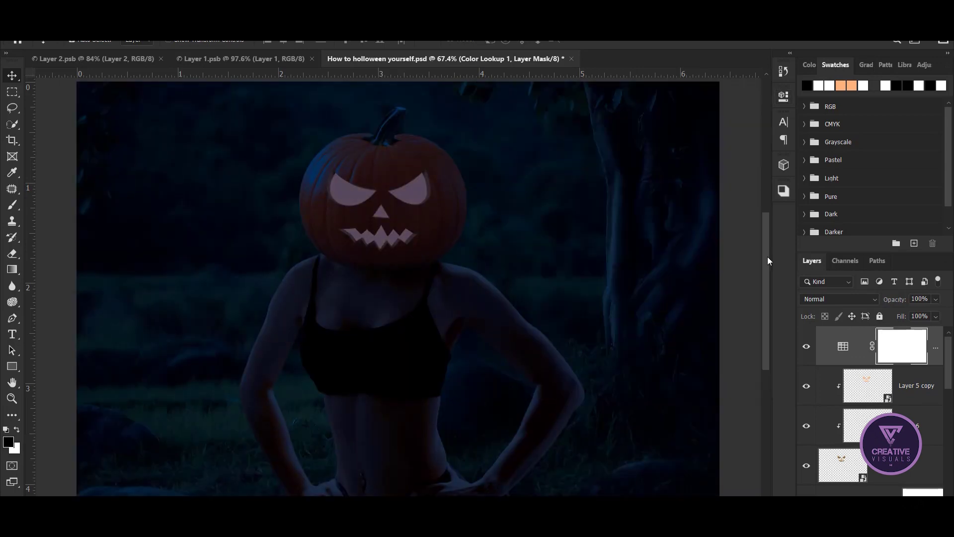
Step: Reposition the view and select the Layer 1 copy layer
{"action": "scroll", "coordinate": [311, 277], "scroll_direction": "up", "scroll_amount": 2}
{"action": "scroll", "coordinate": [314, 247], "scroll_direction": "down", "scroll_amount": 4}
{"action": "mouse_move", "coordinate": [315, 247]}
{"action": "left_mouse_down"}
{"action": "mouse_move", "coordinate": [267, 273]}
{"action": "mouse_move", "coordinate": [369, 283]}
{"action": "mouse_move", "coordinate": [269, 288]}
{"action": "mouse_move", "coordinate": [277, 247]}
{"action": "left_mouse_up"}
{"action": "scroll", "coordinate": [277, 248], "scroll_direction": "up", "scroll_amount": 3}
{"action": "scroll", "coordinate": [869, 398], "scroll_direction": "down", "scroll_amount": 3}
{"action": "left_click", "coordinate": [844, 409]}
{"action": "left_click", "coordinate": [902, 410]}
{"action": "left_click", "coordinate": [844, 410]}
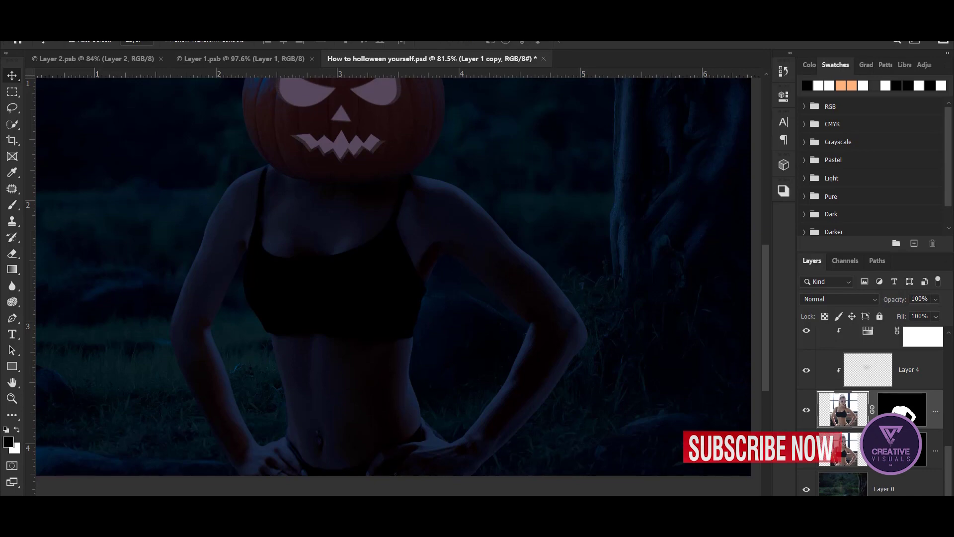
Step: Select Layer 4 above the woman and switch to the Brush tool
{"action": "left_click", "coordinate": [867, 370]}
{"action": "key", "text": "b"}
{"action": "scroll", "coordinate": [570, 379], "scroll_direction": "up", "scroll_amount": 2}
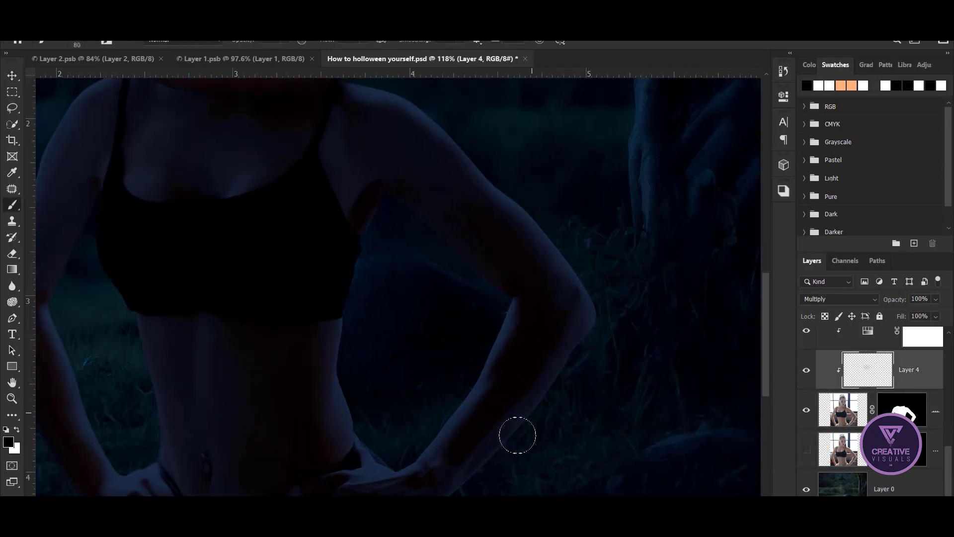
{"action": "scroll", "coordinate": [532, 414], "scroll_direction": "down", "scroll_amount": 2}
{"action": "scroll", "coordinate": [546, 359], "scroll_direction": "up", "scroll_amount": 2}
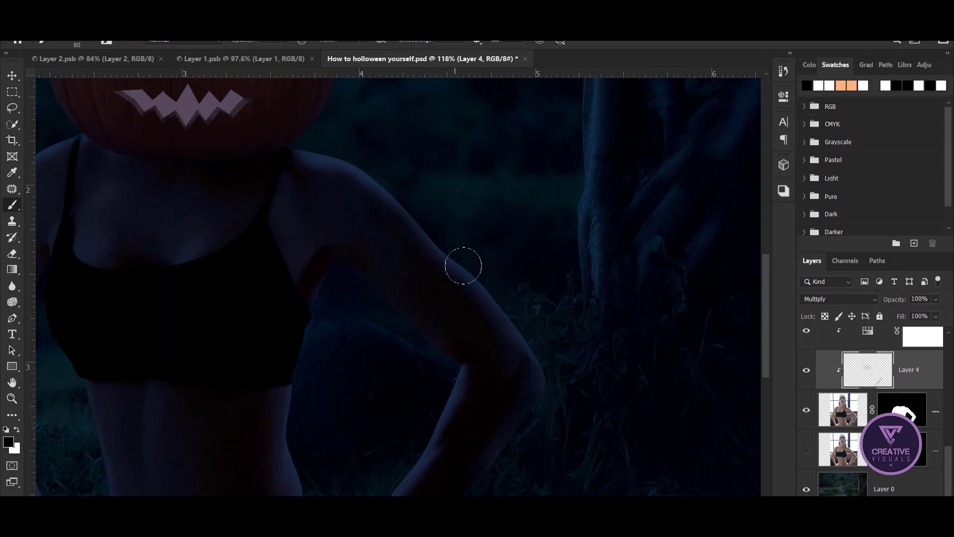
{"action": "scroll", "coordinate": [412, 219], "scroll_direction": "down", "scroll_amount": 2}
{"action": "scroll", "coordinate": [420, 326], "scroll_direction": "down", "scroll_amount": 1}
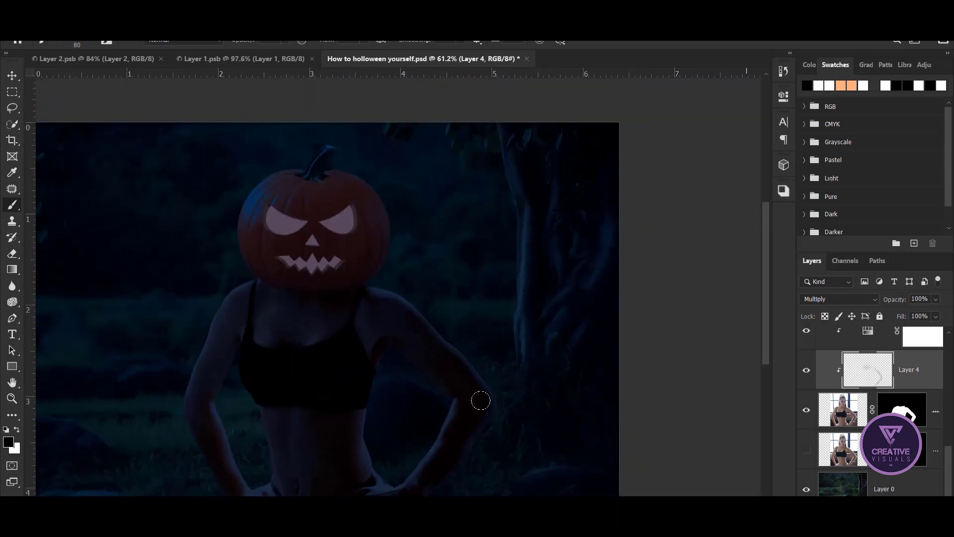
{"action": "scroll", "coordinate": [479, 398], "scroll_direction": "up", "scroll_amount": 2}
{"action": "scroll", "coordinate": [396, 330], "scroll_direction": "up", "scroll_amount": 1}
Step: Pan and zoom the view to centre the pumpkin face
{"action": "left_click_drag", "start_coordinate": [286, 416], "coordinate": [356, 252]}
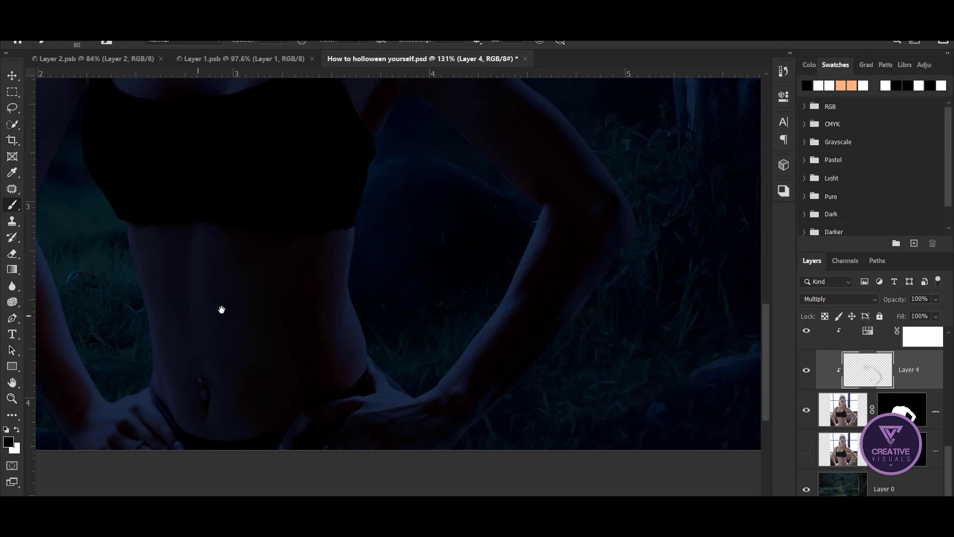
{"action": "left_click_drag", "start_coordinate": [222, 310], "coordinate": [585, 266]}
{"action": "scroll", "coordinate": [409, 348], "scroll_direction": "down", "scroll_amount": 4}
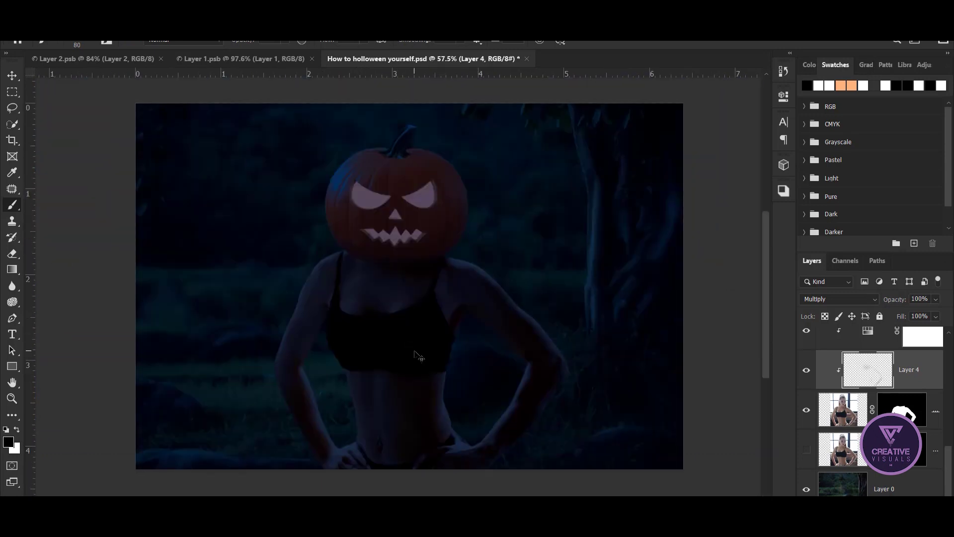
{"action": "left_click_drag", "start_coordinate": [414, 351], "coordinate": [406, 290]}
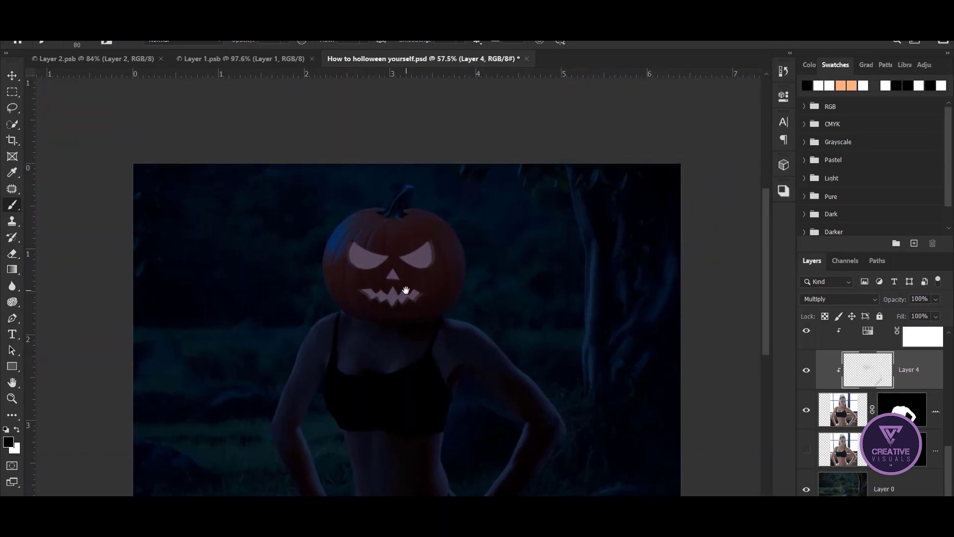
{"action": "scroll", "coordinate": [374, 248], "scroll_direction": "up", "scroll_amount": 4}
{"action": "left_click_drag", "start_coordinate": [354, 315], "coordinate": [315, 335]}
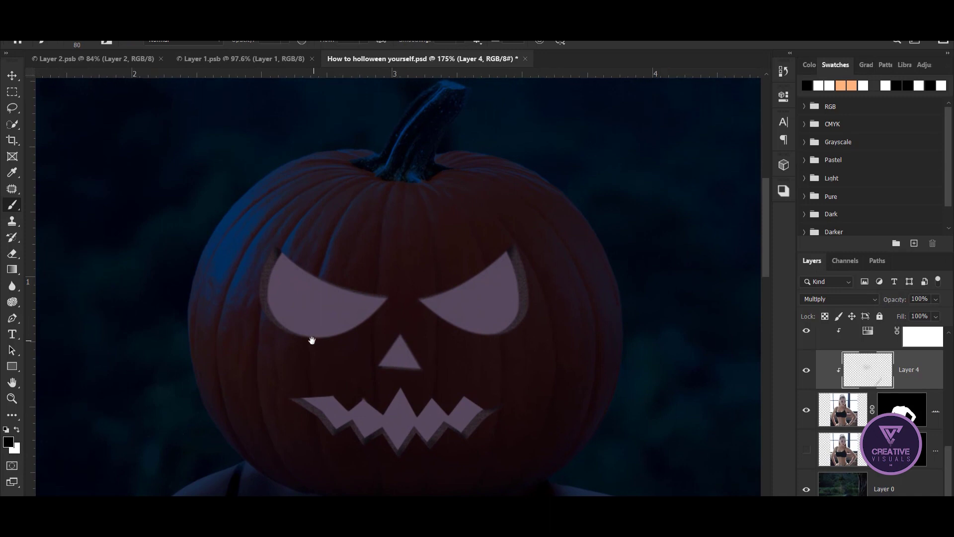
{"action": "scroll", "coordinate": [313, 340], "scroll_direction": "down", "scroll_amount": 5}
Step: Step forward one History state and bring the moon image into the composition
{"action": "left_click", "coordinate": [783, 71]}
{"action": "left_click", "coordinate": [661, 382]}
{"action": "left_click", "coordinate": [784, 71]}
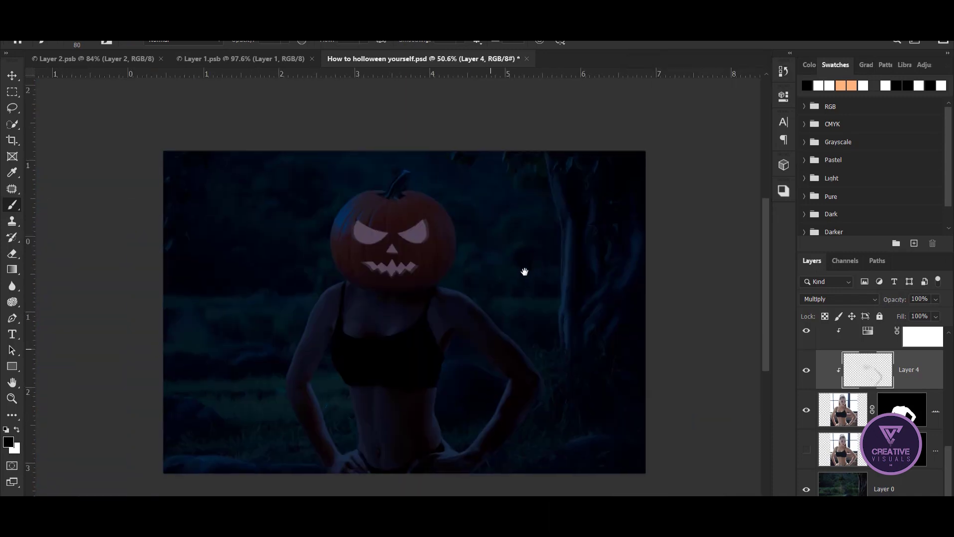
{"action": "mouse_move", "coordinate": [260, 245]}
{"action": "left_mouse_down"}
{"action": "mouse_move", "coordinate": [237, 227]}
{"action": "mouse_move", "coordinate": [241, 234]}
{"action": "left_mouse_up"}
Step: Set the moon layer to Screen, then enlarge it and place it in the top-left sky
{"action": "left_click", "coordinate": [833, 300]}
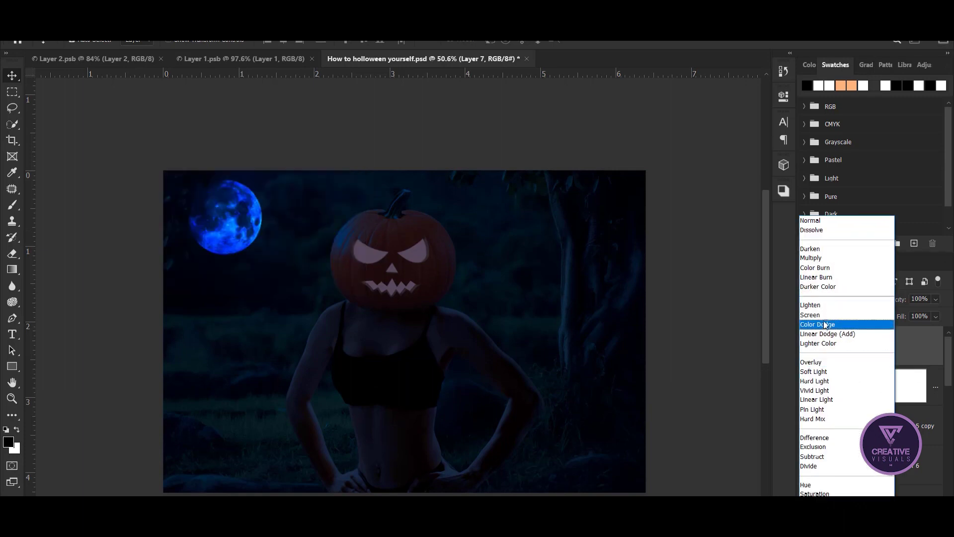
{"action": "left_click", "coordinate": [822, 313]}
{"action": "key", "text": "ctrl+t"}
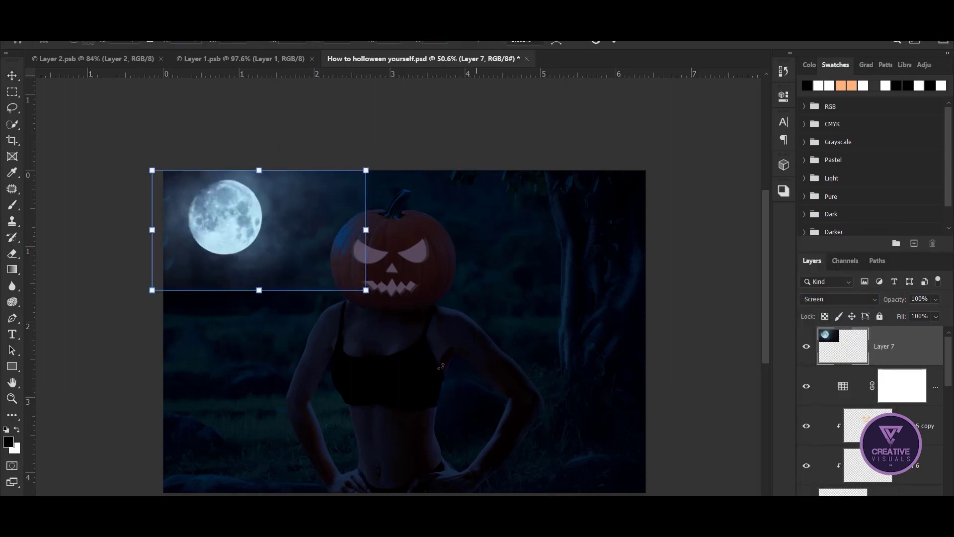
{"action": "left_click_drag", "start_coordinate": [366, 289], "coordinate": [424, 323]}
{"action": "left_click_drag", "start_coordinate": [263, 248], "coordinate": [241, 235]}
{"action": "key", "text": "Return"}
Step: Brush on the moon's layer mask to fade out the sky below the moon
{"action": "key", "text": "b"}
{"action": "scroll", "coordinate": [378, 314], "scroll_direction": "up", "scroll_amount": 2}
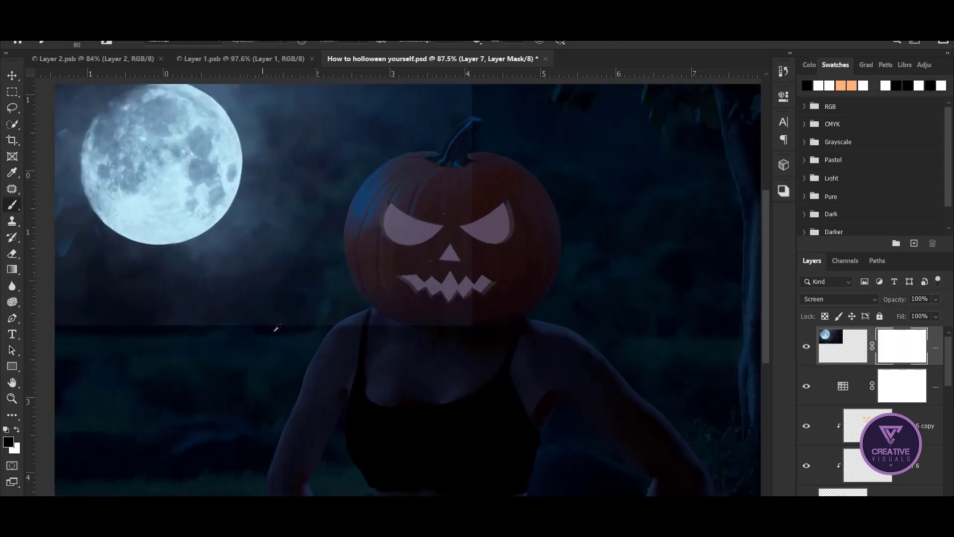
{"action": "scroll", "coordinate": [525, 231], "scroll_direction": "up", "scroll_amount": 1}
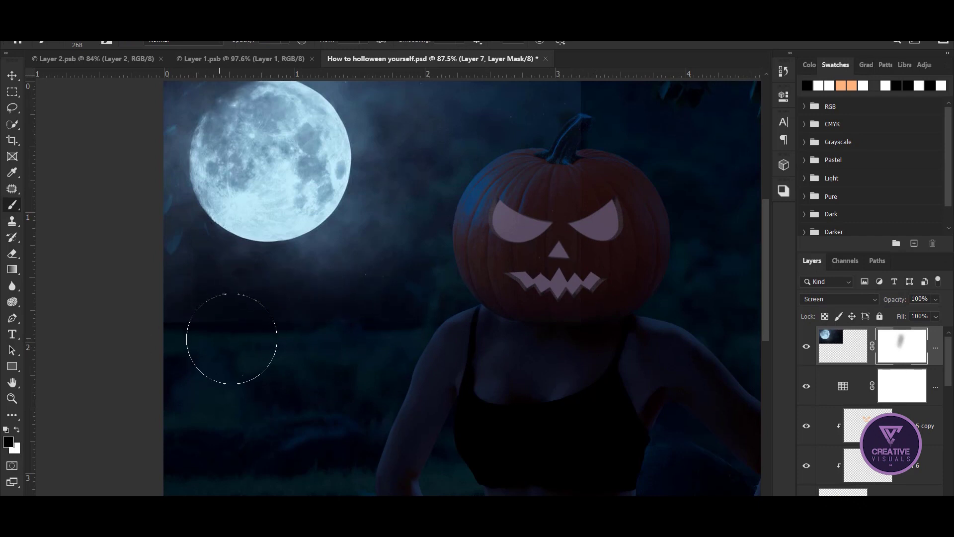
{"action": "left_click_drag", "start_coordinate": [578, 141], "coordinate": [532, 255]}
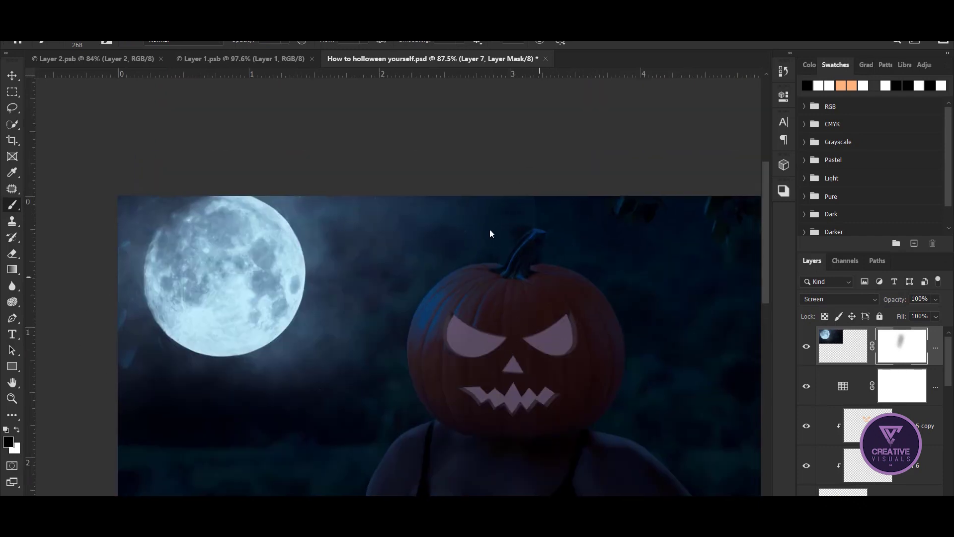
{"action": "left_click_drag", "start_coordinate": [387, 252], "coordinate": [321, 385]}
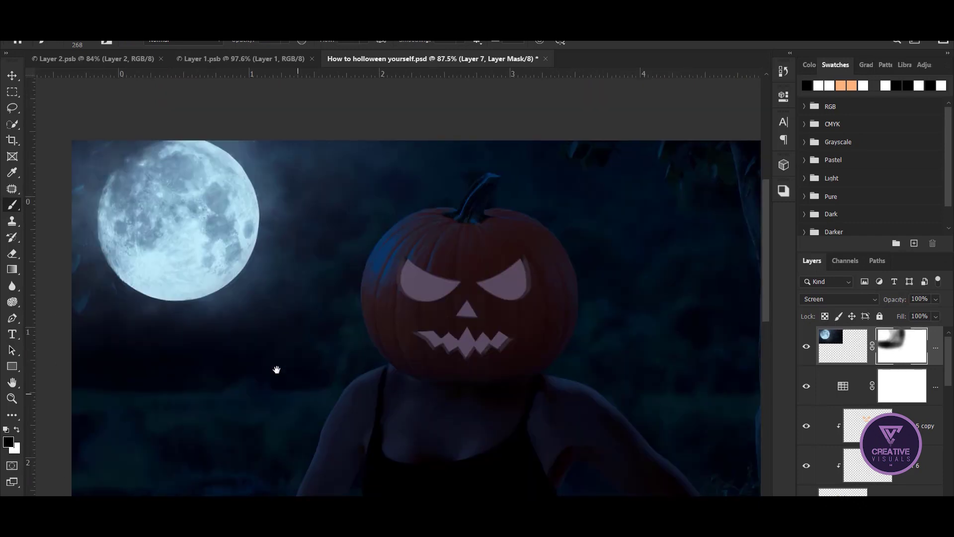
{"action": "scroll", "coordinate": [325, 301], "scroll_direction": "down", "scroll_amount": 3}
{"action": "scroll", "coordinate": [367, 282], "scroll_direction": "up", "scroll_amount": 2}
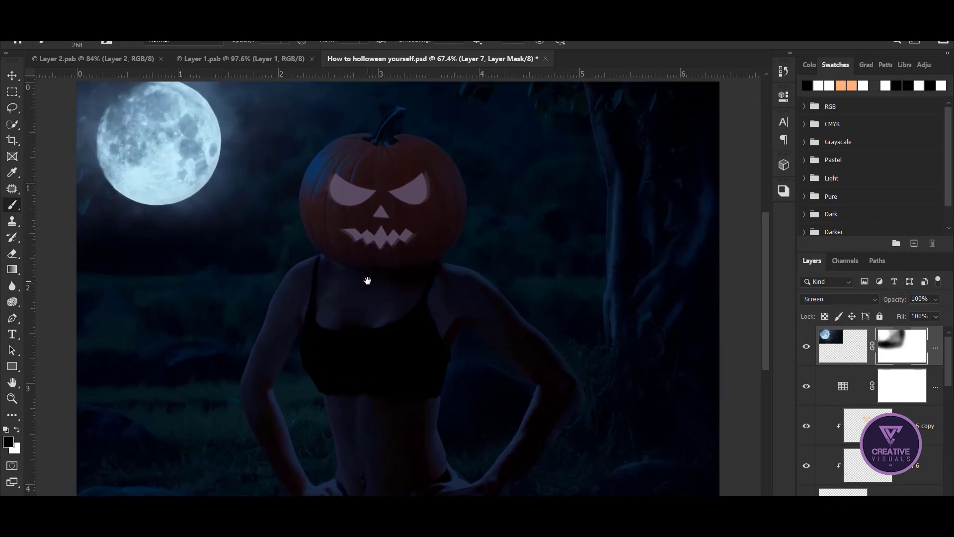
{"action": "left_click_drag", "start_coordinate": [349, 294], "coordinate": [372, 288]}
Step: Switch to the Move tool and select the Layer 1 copy layer
{"action": "key", "text": "v"}
{"action": "scroll", "coordinate": [857, 447], "scroll_direction": "down", "scroll_amount": 3}
{"action": "left_click", "coordinate": [857, 487]}
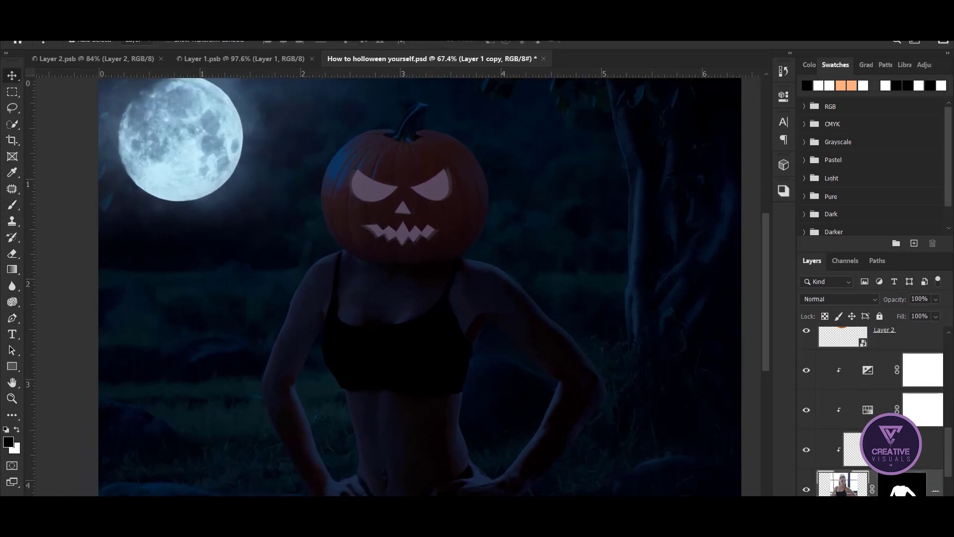
Step: Above Layer 4, add a colorized Hue/Saturation (Hue +153, Saturation 37, Lightness +46) with an inverted black mask
{"action": "left_click", "coordinate": [854, 449]}
{"action": "left_click", "coordinate": [878, 495]}
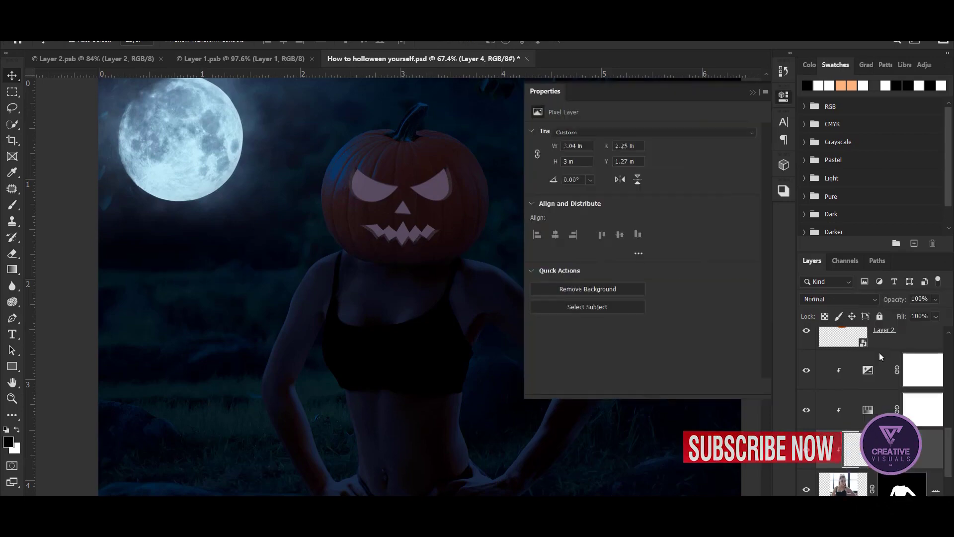
{"action": "left_click", "coordinate": [595, 244]}
{"action": "left_click_drag", "start_coordinate": [543, 181], "coordinate": [566, 181]}
{"action": "left_click_drag", "start_coordinate": [643, 228], "coordinate": [689, 228]}
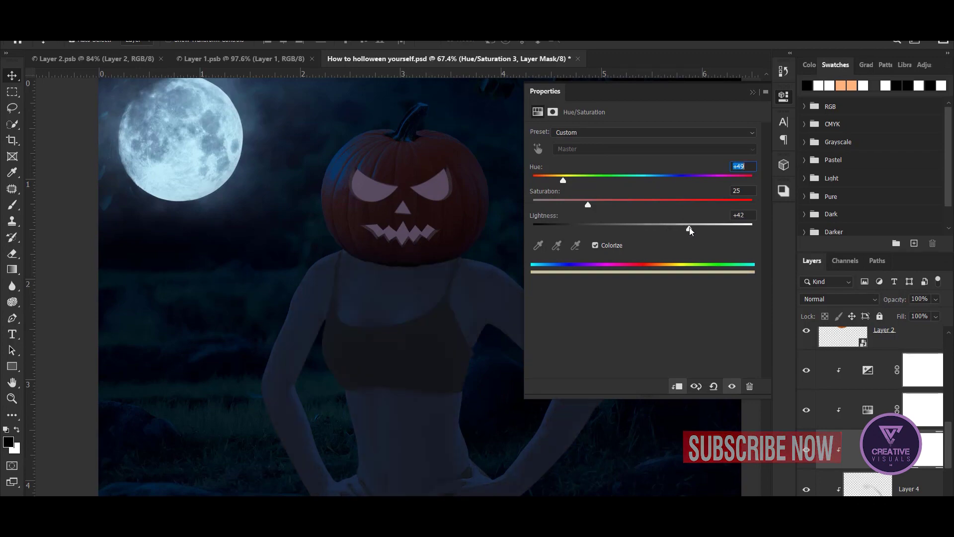
{"action": "mouse_move", "coordinate": [588, 204]}
{"action": "left_mouse_down"}
{"action": "mouse_move", "coordinate": [614, 204]}
{"action": "mouse_move", "coordinate": [609, 178]}
{"action": "left_mouse_up"}
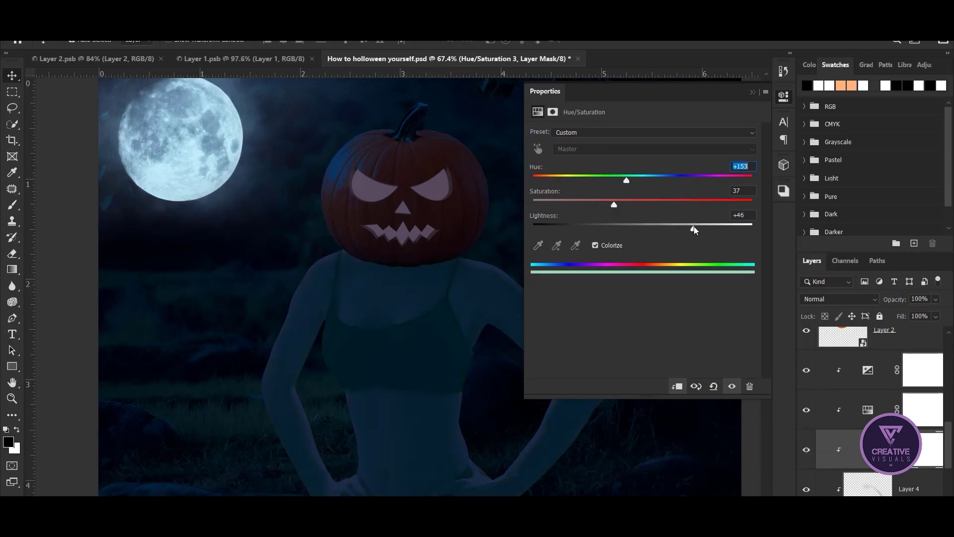
{"action": "left_click", "coordinate": [752, 92]}
{"action": "key", "text": "ctrl+i"}
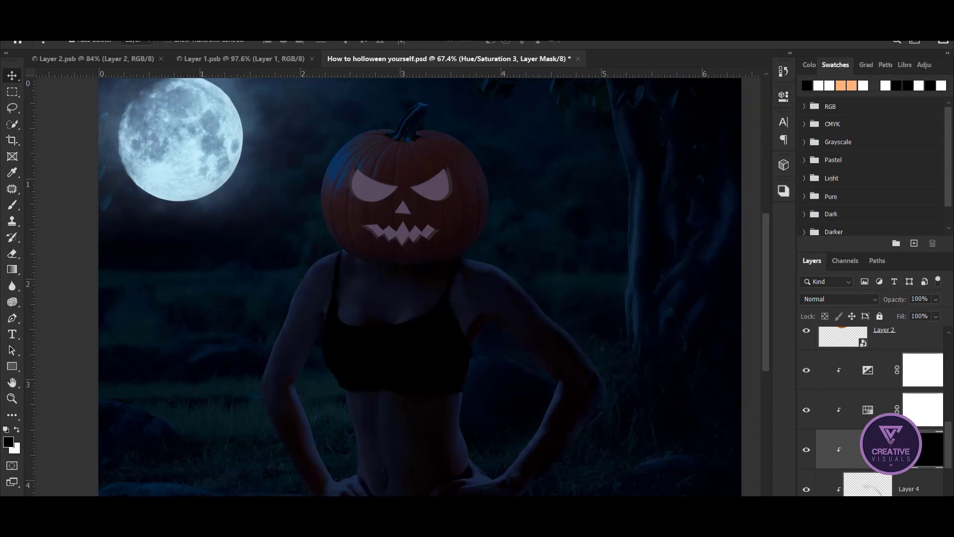
Step: Paint rim light along the shoulder edge on the Hue/Saturation 3 mask with a 26–19 px brush
{"action": "scroll", "coordinate": [286, 275], "scroll_direction": "up", "scroll_amount": 5}
{"action": "scroll", "coordinate": [451, 272], "scroll_direction": "up", "scroll_amount": 4}
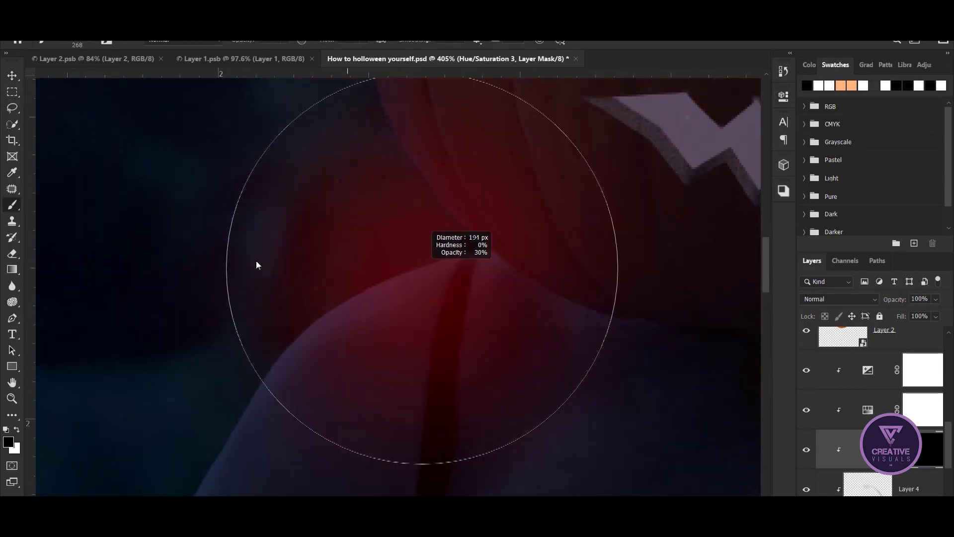
{"action": "left_click_drag", "start_coordinate": [385, 284], "coordinate": [499, 307]}
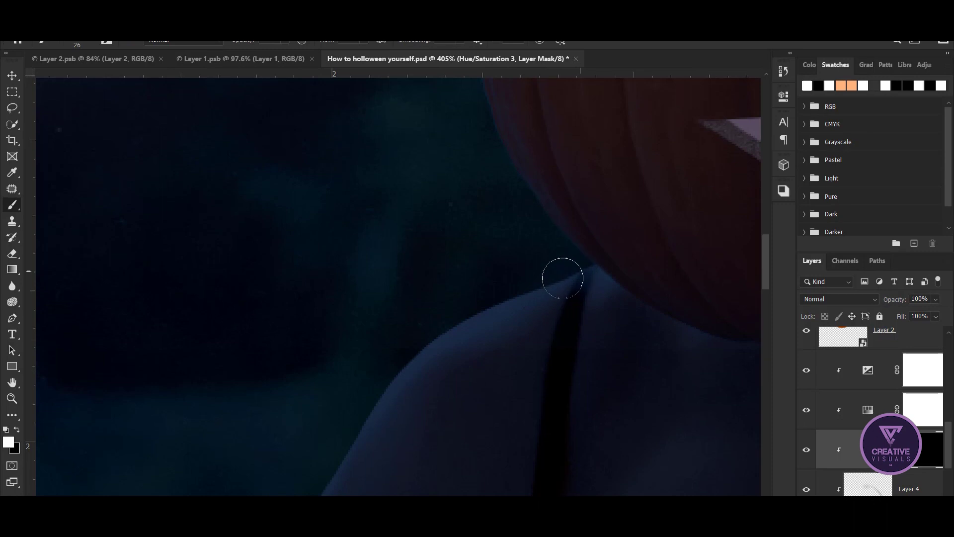
{"action": "left_click_drag", "start_coordinate": [412, 386], "coordinate": [438, 343]}
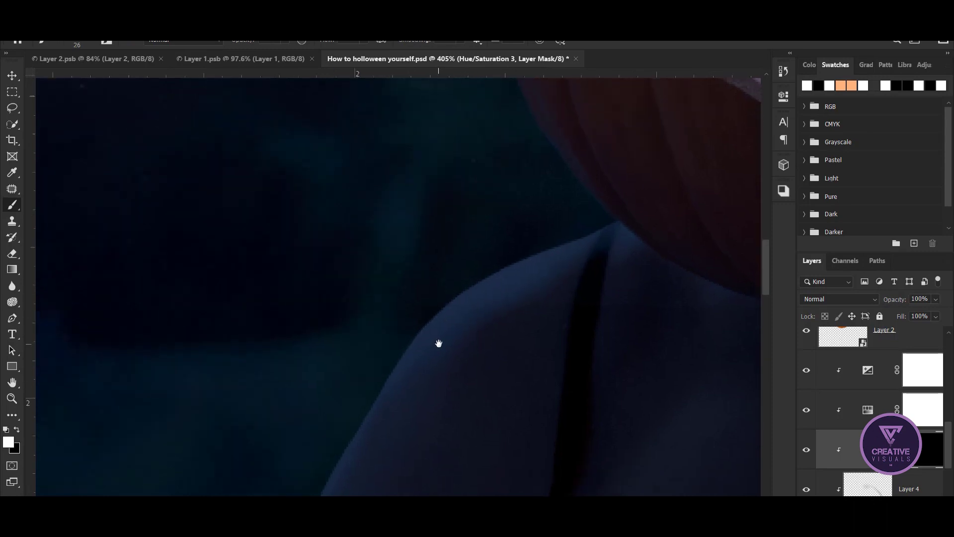
{"action": "left_click_drag", "start_coordinate": [348, 432], "coordinate": [441, 236]}
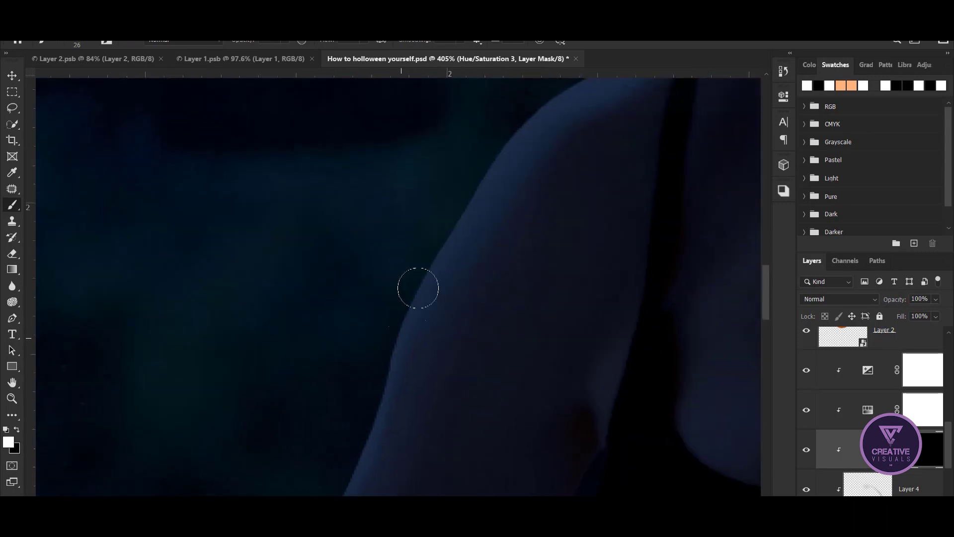
{"action": "mouse_move", "coordinate": [383, 415]}
{"action": "left_mouse_down"}
{"action": "mouse_move", "coordinate": [368, 400]}
{"action": "mouse_move", "coordinate": [456, 233]}
{"action": "left_mouse_up"}
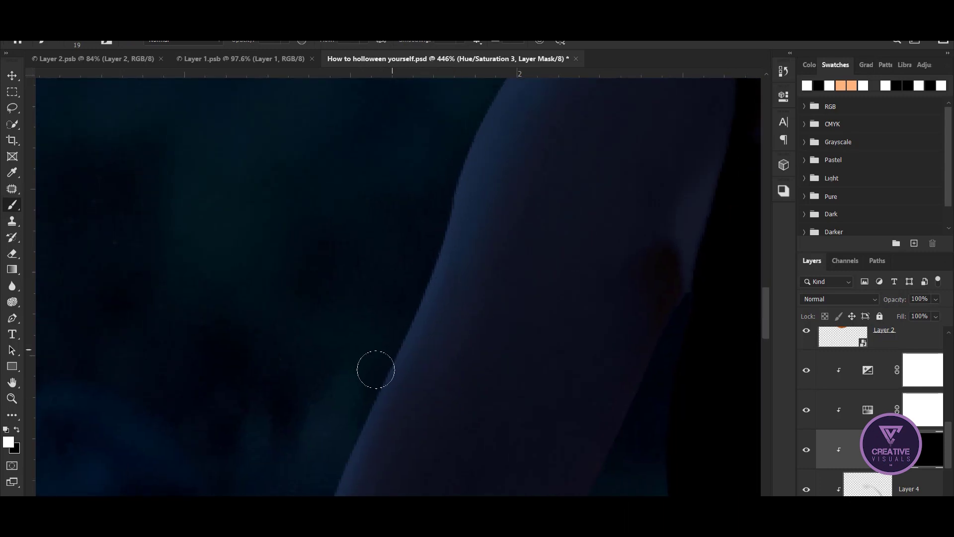
{"action": "left_click_drag", "start_coordinate": [371, 419], "coordinate": [438, 206]}
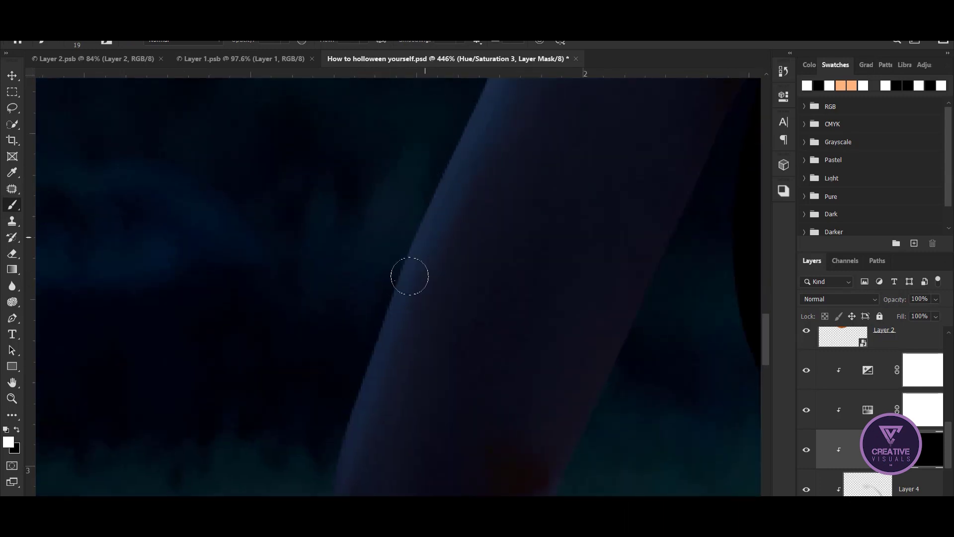
{"action": "scroll", "coordinate": [383, 351], "scroll_direction": "down", "scroll_amount": 5}
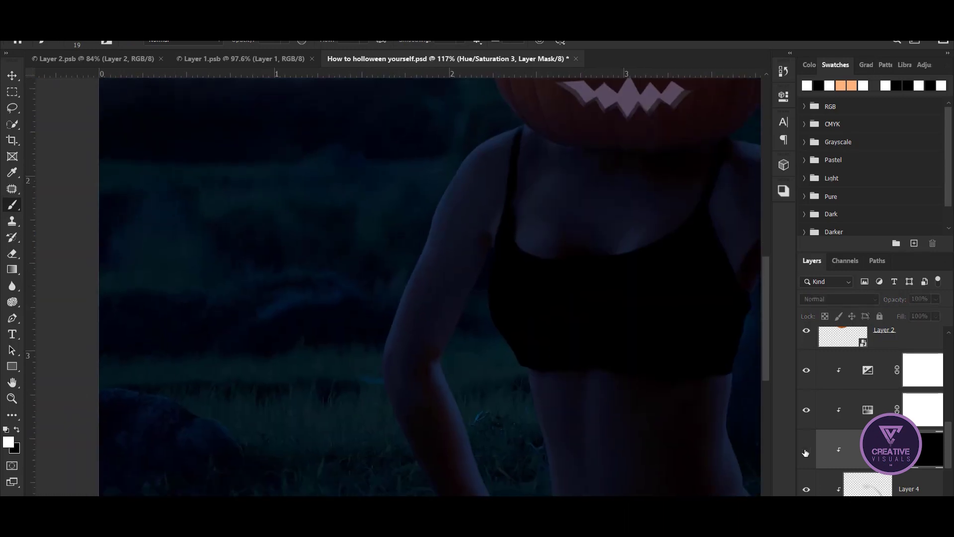
{"action": "scroll", "coordinate": [390, 313], "scroll_direction": "up", "scroll_amount": 2}
{"action": "scroll", "coordinate": [333, 359], "scroll_direction": "up", "scroll_amount": 3}
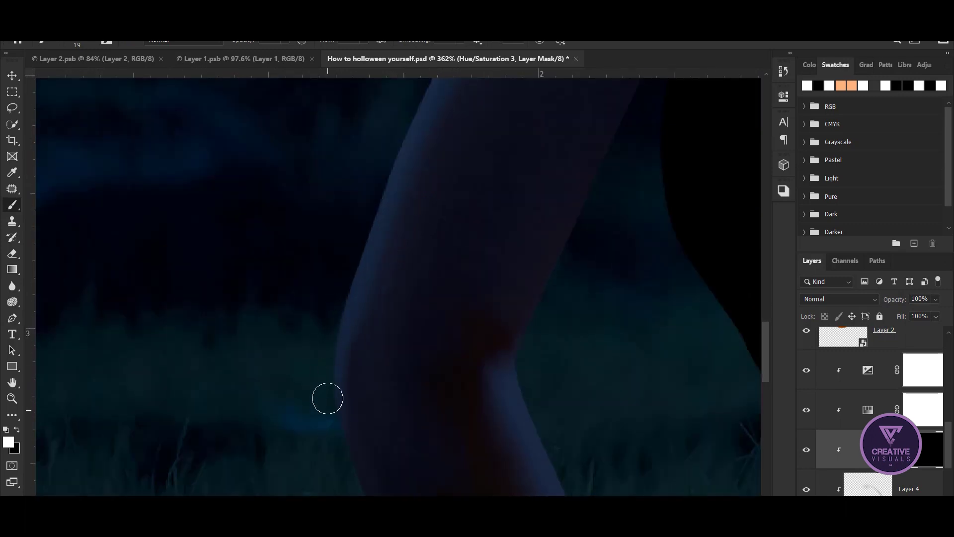
{"action": "left_click_drag", "start_coordinate": [328, 398], "coordinate": [342, 207]}
Step: Continue the rim light down the arm edge, shrinking the brush from 29 to 13 px
{"action": "key", "text": "v"}
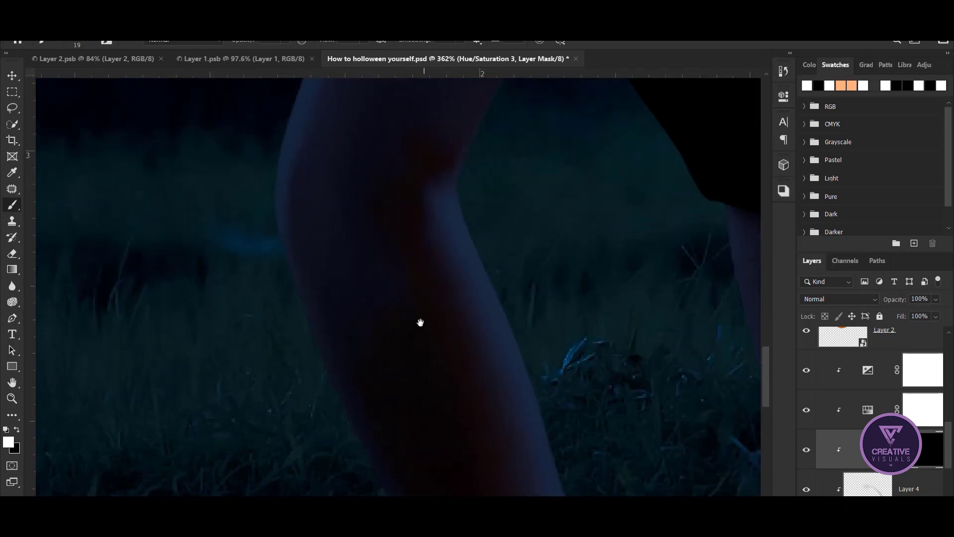
{"action": "scroll", "coordinate": [420, 322], "scroll_direction": "down", "scroll_amount": 2}
{"action": "left_click_drag", "start_coordinate": [580, 277], "coordinate": [364, 288]}
{"action": "scroll", "coordinate": [336, 225], "scroll_direction": "up", "scroll_amount": 3}
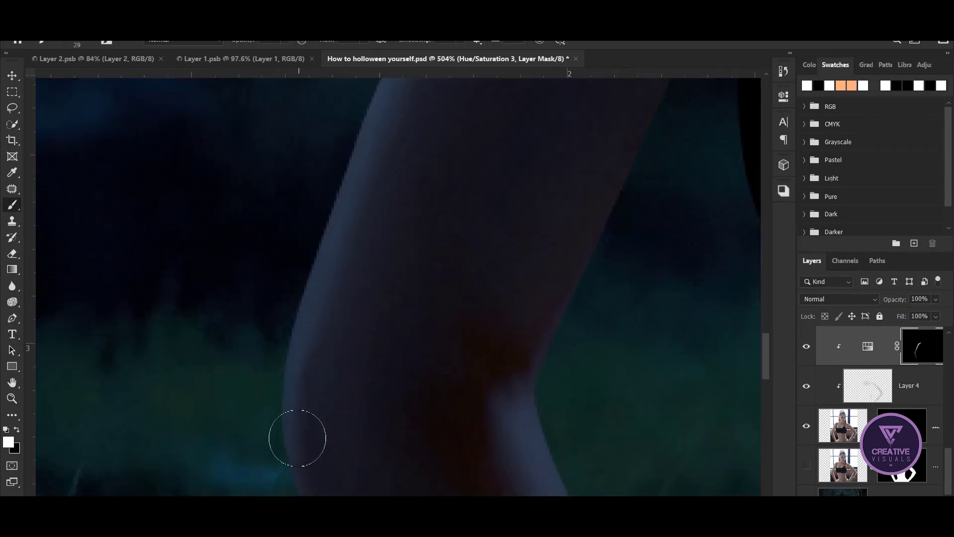
{"action": "mouse_move", "coordinate": [303, 254]}
{"action": "left_mouse_down"}
{"action": "mouse_move", "coordinate": [238, 262]}
{"action": "mouse_move", "coordinate": [177, 154]}
{"action": "mouse_move", "coordinate": [376, 455]}
{"action": "left_mouse_up"}
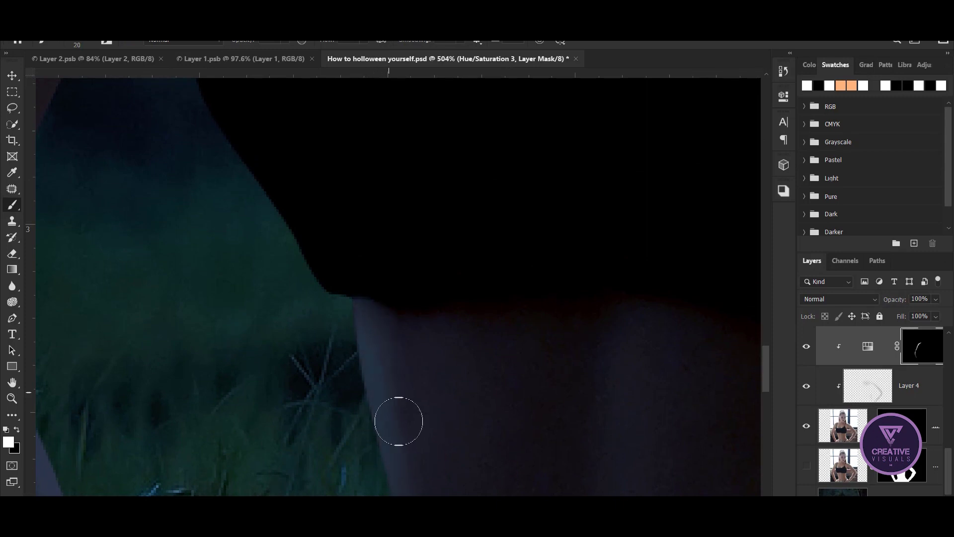
{"action": "left_click_drag", "start_coordinate": [396, 414], "coordinate": [347, 234]}
{"action": "left_click_drag", "start_coordinate": [404, 461], "coordinate": [391, 217]}
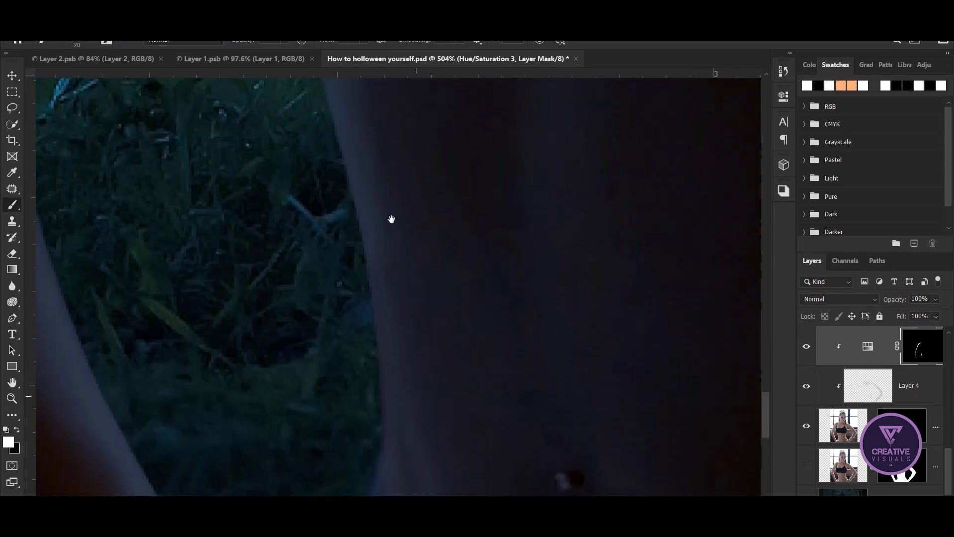
{"action": "left_click_drag", "start_coordinate": [357, 376], "coordinate": [350, 377]}
{"action": "scroll", "coordinate": [388, 348], "scroll_direction": "down", "scroll_amount": 3}
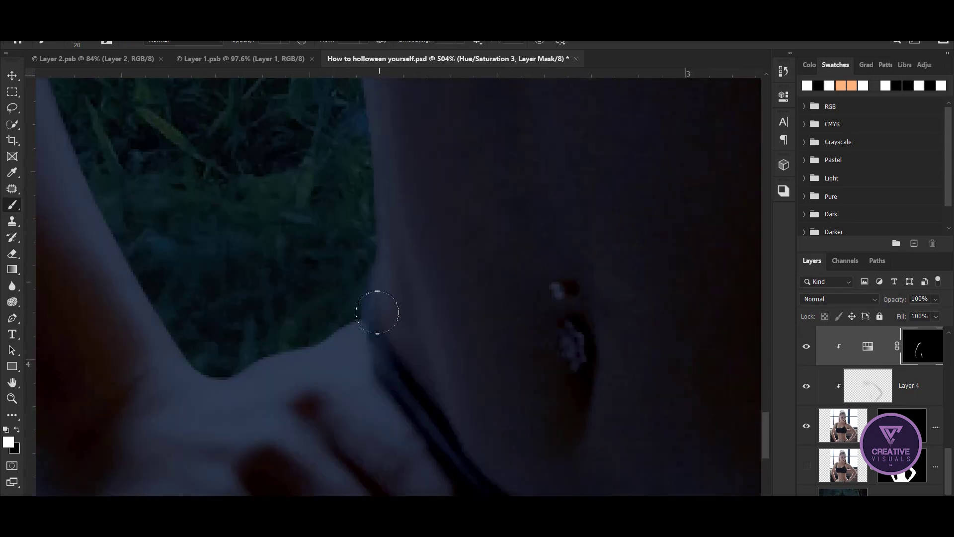
{"action": "scroll", "coordinate": [383, 303], "scroll_direction": "down", "scroll_amount": 3}
{"action": "scroll", "coordinate": [385, 308], "scroll_direction": "down", "scroll_amount": 2}
{"action": "scroll", "coordinate": [380, 279], "scroll_direction": "down", "scroll_amount": 1}
{"action": "scroll", "coordinate": [347, 298], "scroll_direction": "up", "scroll_amount": 4}
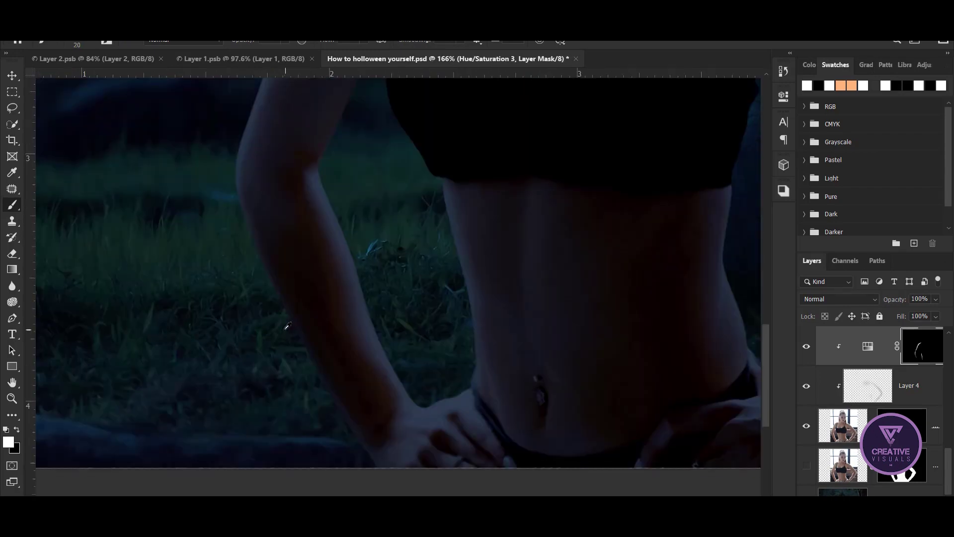
{"action": "scroll", "coordinate": [288, 278], "scroll_direction": "up", "scroll_amount": 4}
{"action": "left_click_drag", "start_coordinate": [278, 272], "coordinate": [273, 273]}
{"action": "left_click_drag", "start_coordinate": [246, 194], "coordinate": [239, 193]}
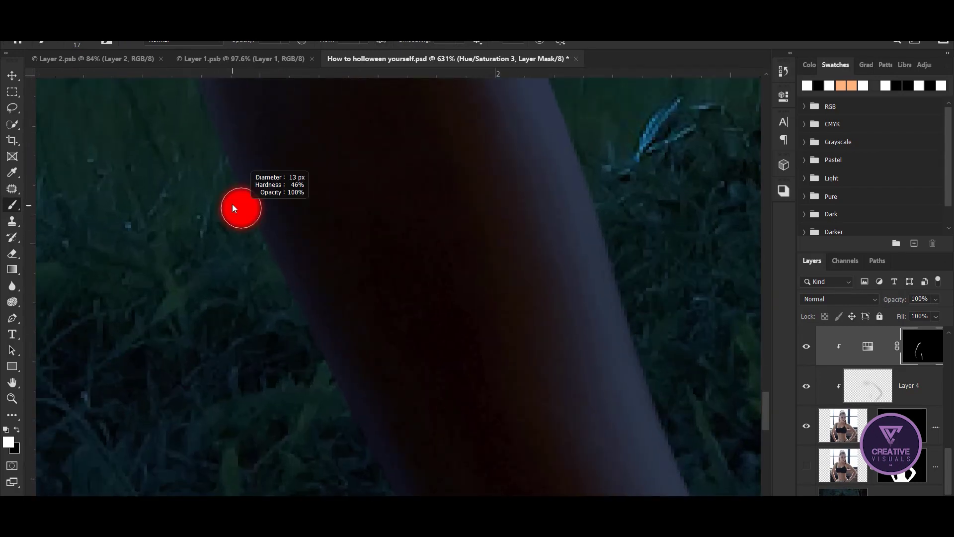
{"action": "scroll", "coordinate": [218, 219], "scroll_direction": "up", "scroll_amount": 2}
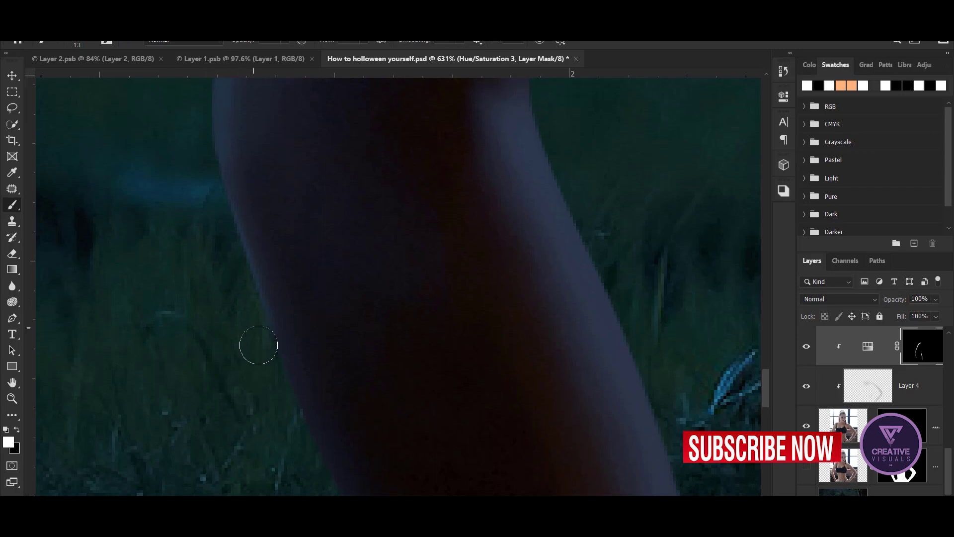
{"action": "scroll", "coordinate": [263, 279], "scroll_direction": "down", "scroll_amount": 3}
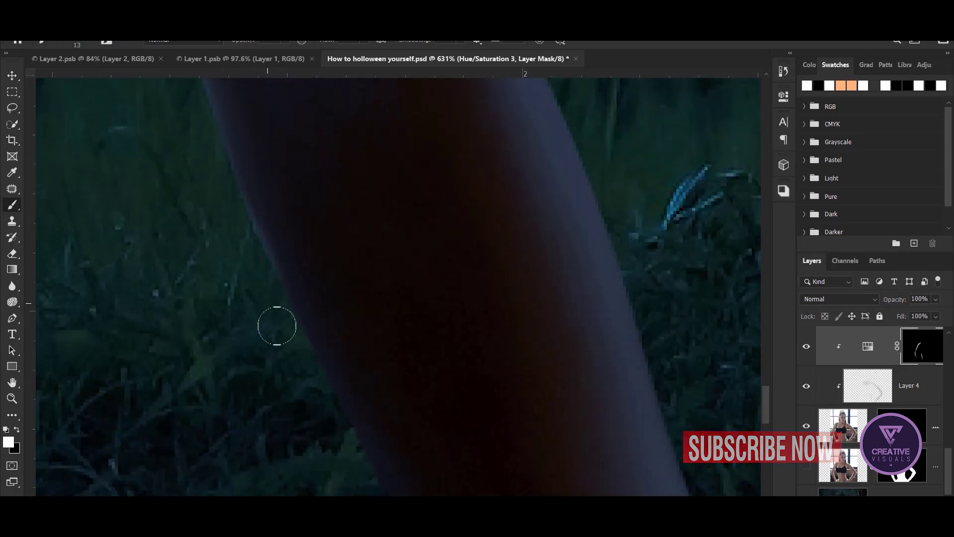
Step: Paint the rim light along the lower arm edge where it meets the grass
{"action": "mouse_move", "coordinate": [245, 260]}
{"action": "left_mouse_down"}
{"action": "mouse_move", "coordinate": [218, 135]}
{"action": "mouse_move", "coordinate": [250, 313]}
{"action": "left_mouse_up"}
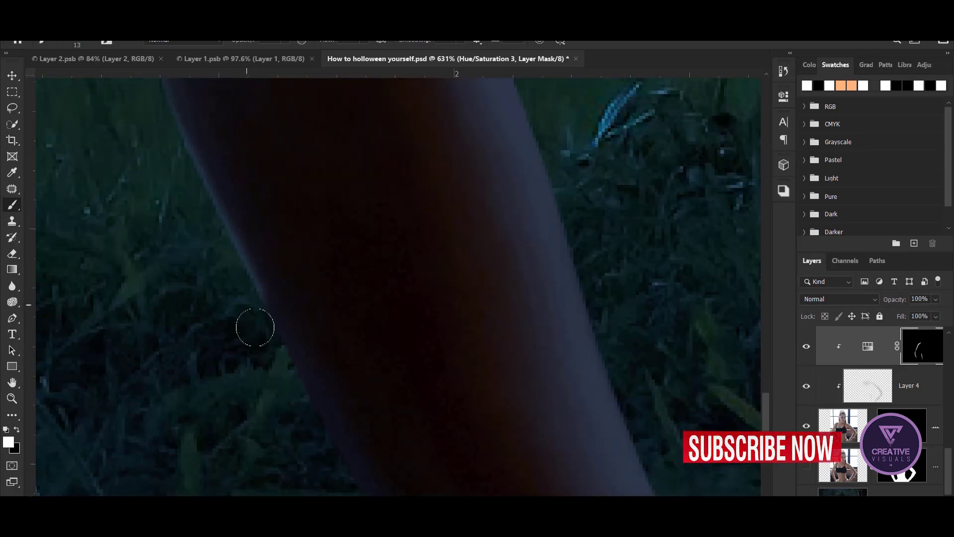
{"action": "left_click_drag", "start_coordinate": [319, 451], "coordinate": [261, 279]}
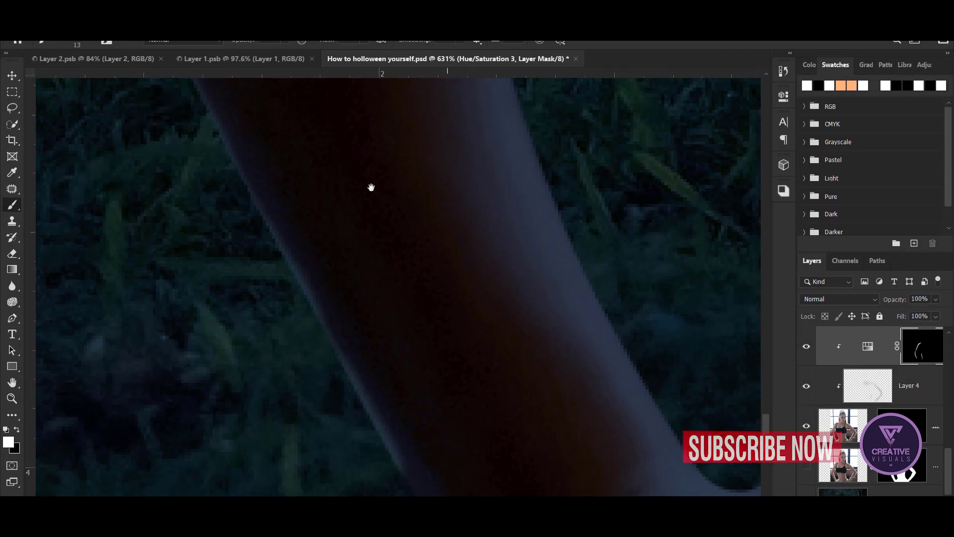
{"action": "scroll", "coordinate": [349, 293], "scroll_direction": "down", "scroll_amount": 4}
{"action": "scroll", "coordinate": [304, 240], "scroll_direction": "down", "scroll_amount": 5}
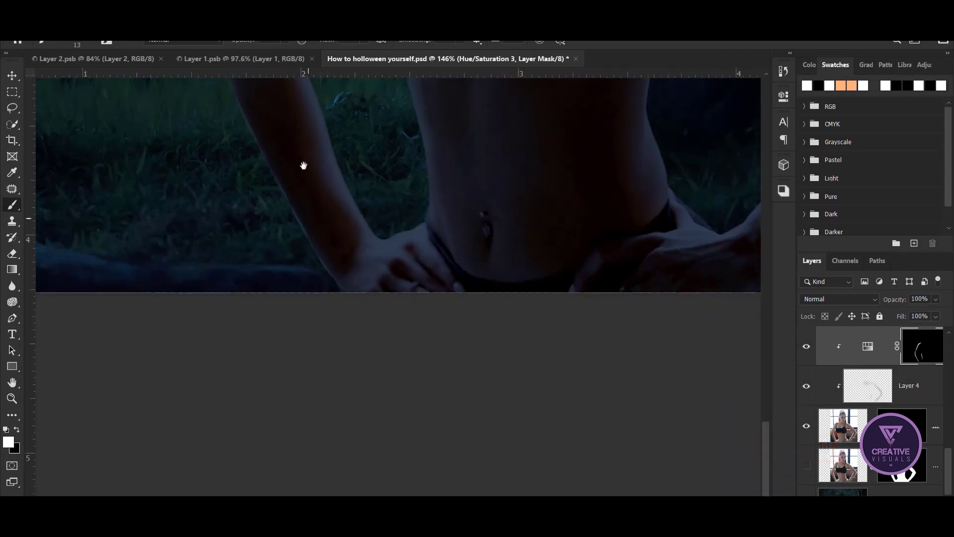
{"action": "scroll", "coordinate": [374, 403], "scroll_direction": "up", "scroll_amount": 2}
{"action": "scroll", "coordinate": [342, 343], "scroll_direction": "up", "scroll_amount": 2}
{"action": "scroll", "coordinate": [275, 318], "scroll_direction": "up", "scroll_amount": 1}
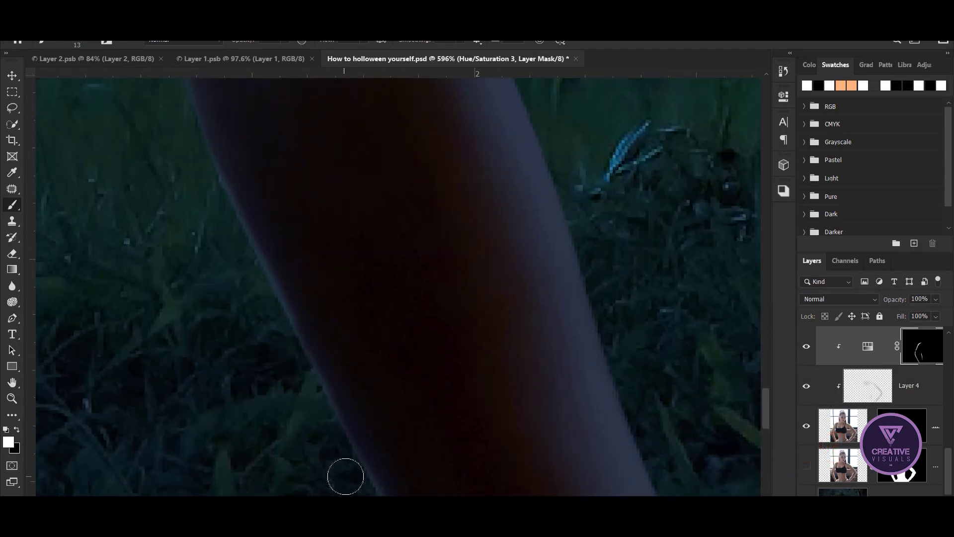
{"action": "left_click_drag", "start_coordinate": [328, 211], "coordinate": [352, 357]}
{"action": "scroll", "coordinate": [362, 256], "scroll_direction": "down", "scroll_amount": 3}
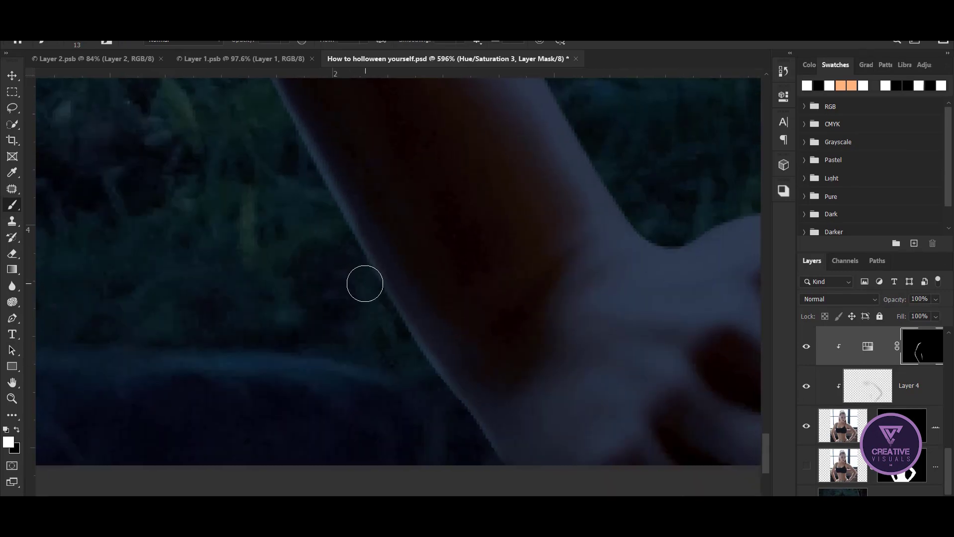
{"action": "scroll", "coordinate": [339, 216], "scroll_direction": "up", "scroll_amount": 2}
Step: Swap the painting colour to black, zoom out, and select the Layer 5 copy cut-out layer
{"action": "key", "text": "x"}
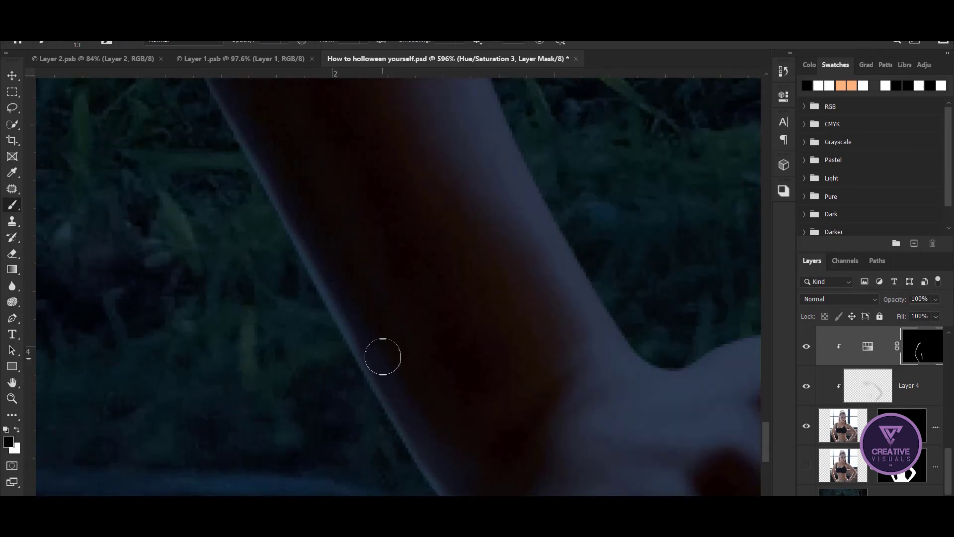
{"action": "scroll", "coordinate": [407, 415], "scroll_direction": "down", "scroll_amount": 2}
{"action": "scroll", "coordinate": [346, 298], "scroll_direction": "down", "scroll_amount": 2}
{"action": "scroll", "coordinate": [228, 253], "scroll_direction": "down", "scroll_amount": 2}
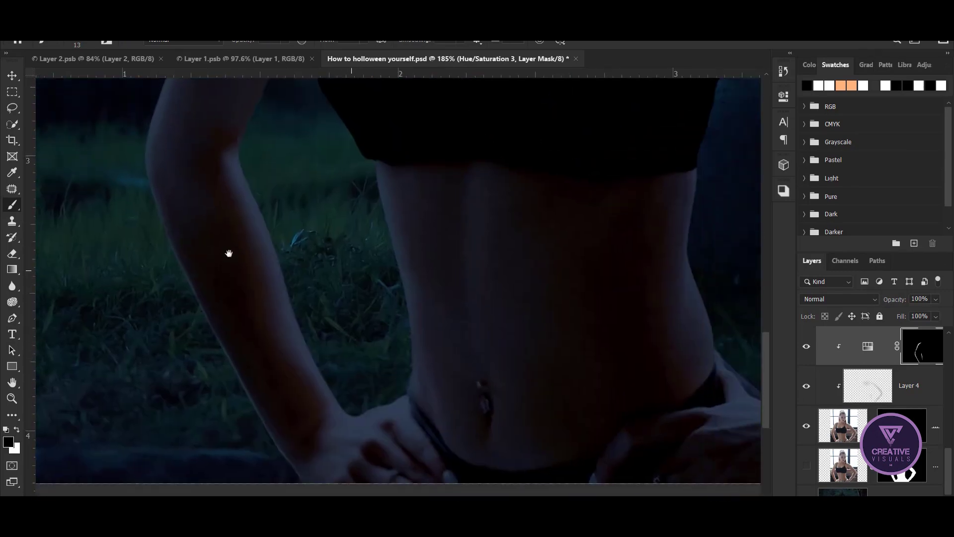
{"action": "scroll", "coordinate": [228, 253], "scroll_direction": "up", "scroll_amount": 1}
{"action": "scroll", "coordinate": [362, 181], "scroll_direction": "down", "scroll_amount": 3}
{"action": "scroll", "coordinate": [313, 271], "scroll_direction": "up", "scroll_amount": 2}
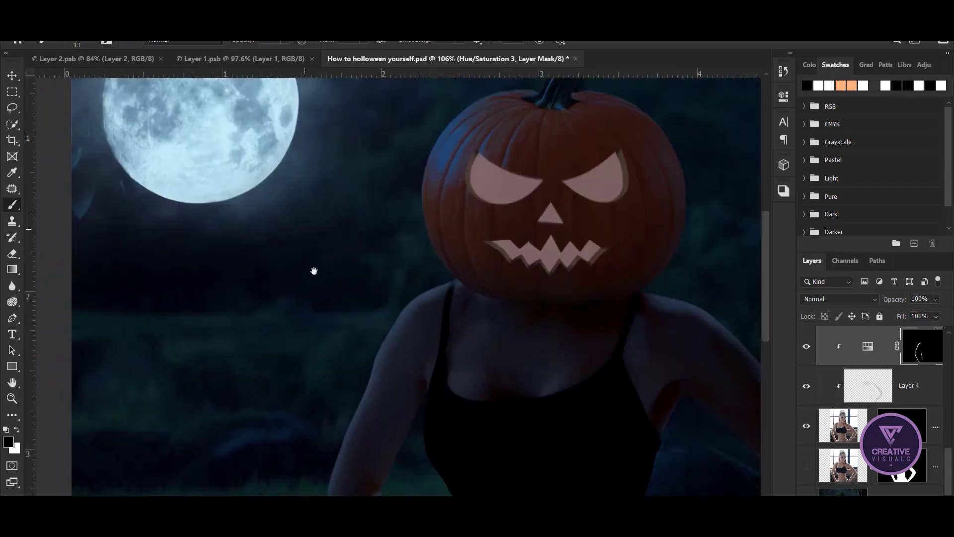
{"action": "scroll", "coordinate": [317, 319], "scroll_direction": "up", "scroll_amount": 2}
{"action": "scroll", "coordinate": [379, 234], "scroll_direction": "up", "scroll_amount": 1}
{"action": "key", "text": "v"}
{"action": "left_click", "coordinate": [863, 391]}
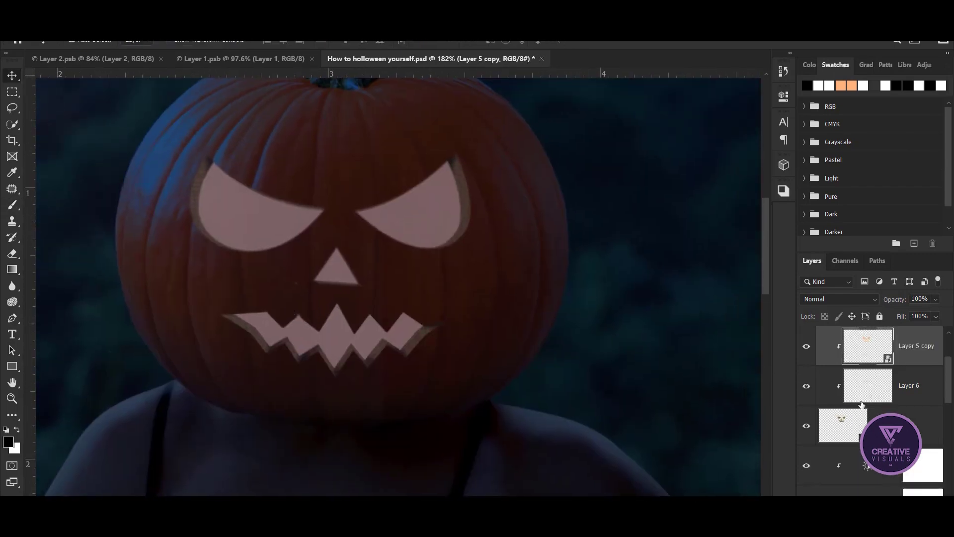
{"action": "scroll", "coordinate": [485, 336], "scroll_direction": "up", "scroll_amount": 1}
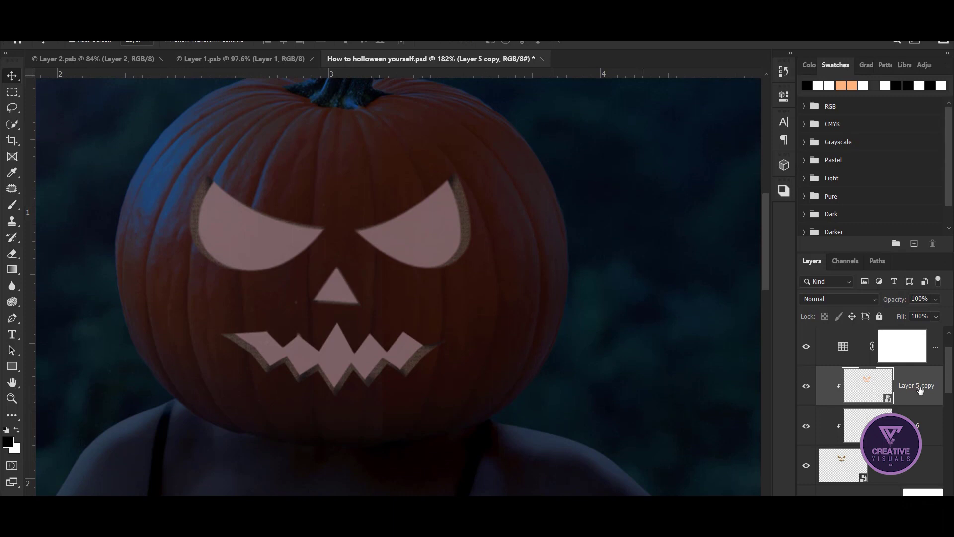
{"action": "scroll", "coordinate": [862, 397], "scroll_direction": "up", "scroll_amount": 1}
{"action": "left_click", "coordinate": [856, 389]}
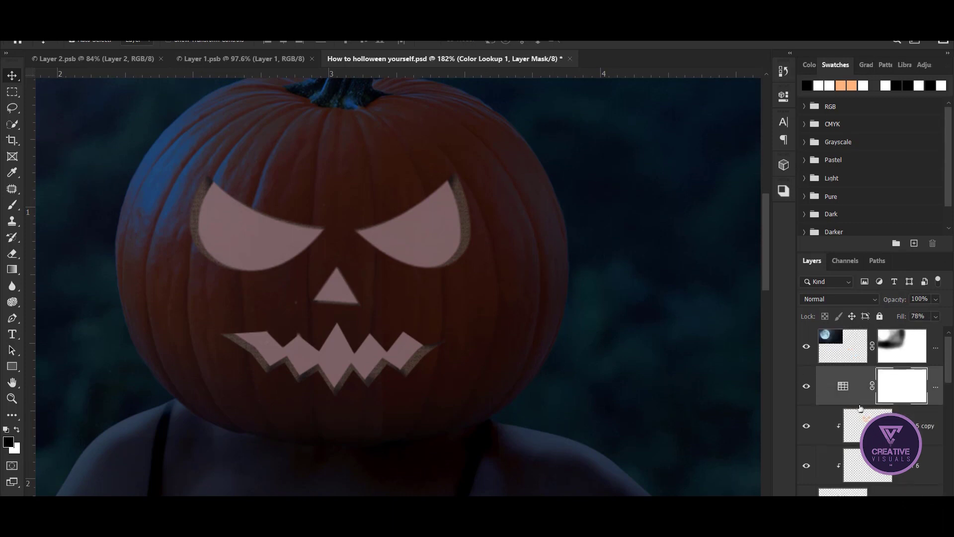
{"action": "left_click", "coordinate": [859, 411]}
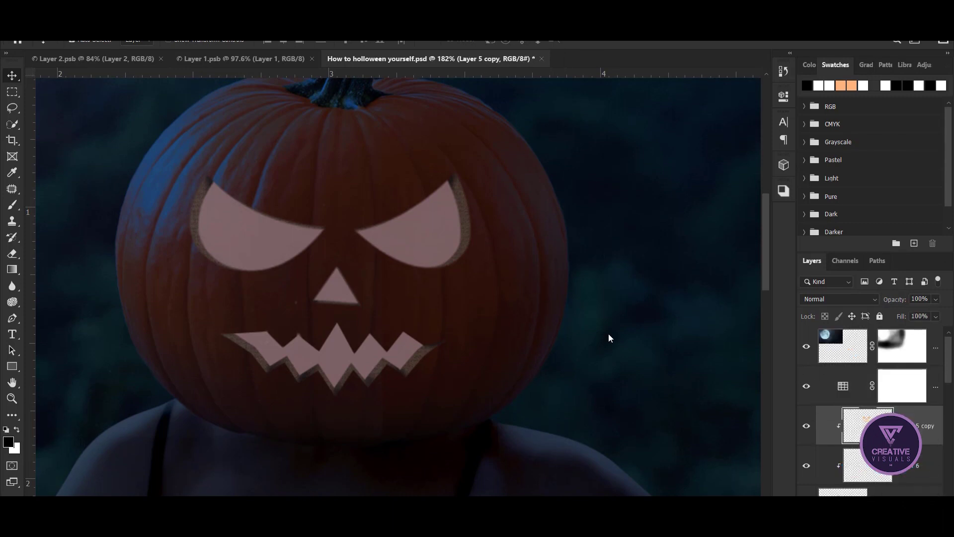
{"action": "double_click", "coordinate": [924, 420]}
{"action": "left_click_drag", "start_coordinate": [492, 209], "coordinate": [492, 380]}
{"action": "left_click", "coordinate": [760, 400]}
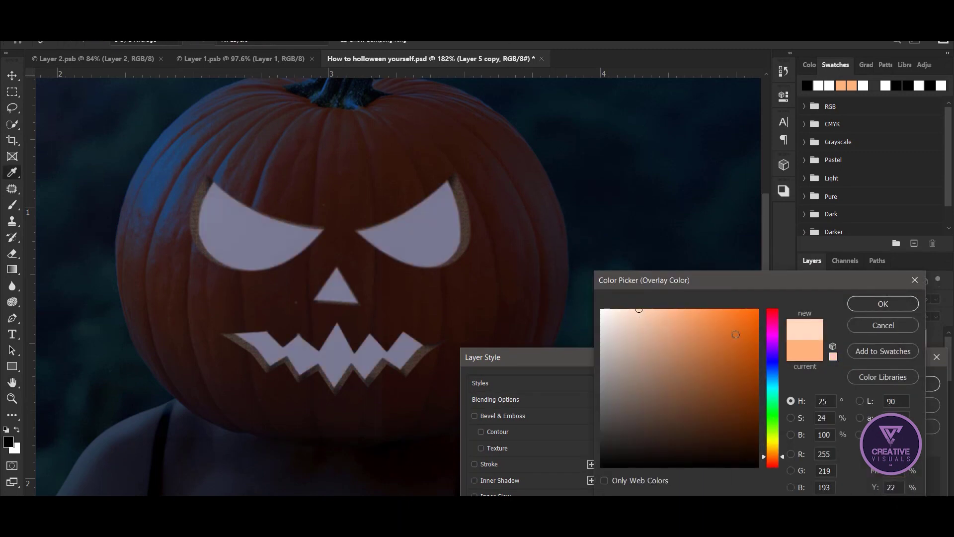
{"action": "left_click_drag", "start_coordinate": [773, 456], "coordinate": [773, 454]}
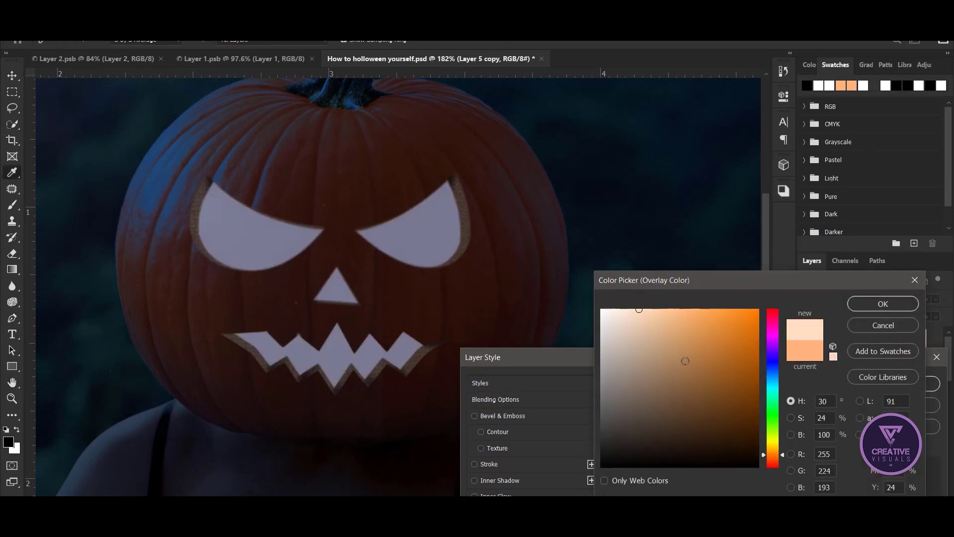
{"action": "left_click", "coordinate": [695, 308]}
{"action": "left_click", "coordinate": [730, 326]}
{"action": "left_click", "coordinate": [883, 304]}
{"action": "left_click", "coordinate": [898, 383]}
{"action": "left_click_drag", "start_coordinate": [353, 270], "coordinate": [363, 260]}
{"action": "left_click", "coordinate": [901, 386]}
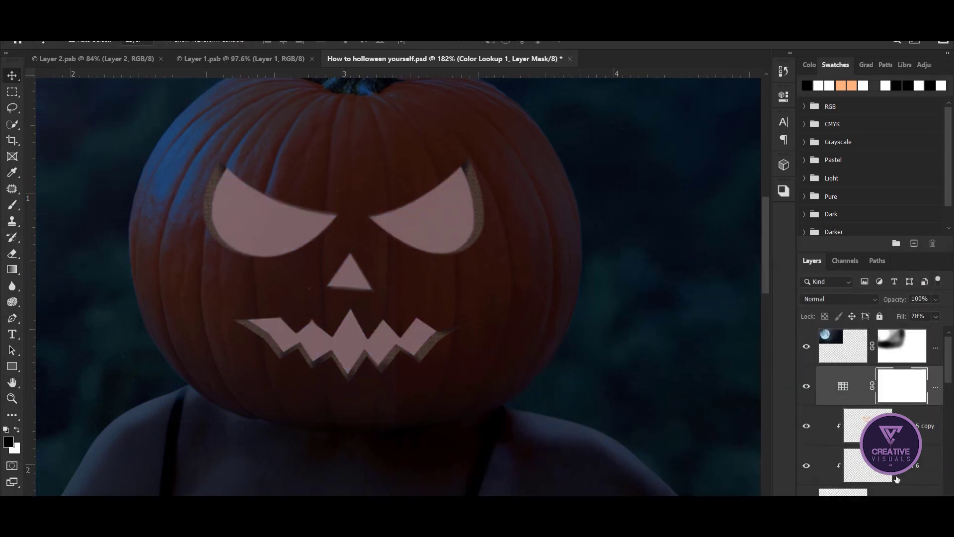
{"action": "left_click", "coordinate": [893, 398]}
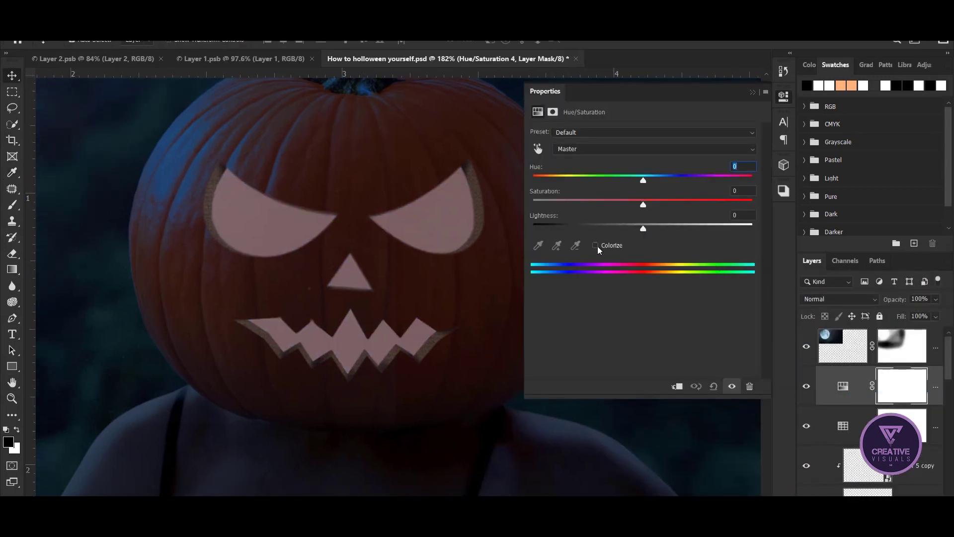
Step: Turn on Colorize and mask the adjustment to only the pumpkin's face cut-outs
{"action": "left_click", "coordinate": [595, 245]}
{"action": "left_click", "coordinate": [870, 472], "text": "ctrl"}
{"action": "left_click", "coordinate": [889, 381]}
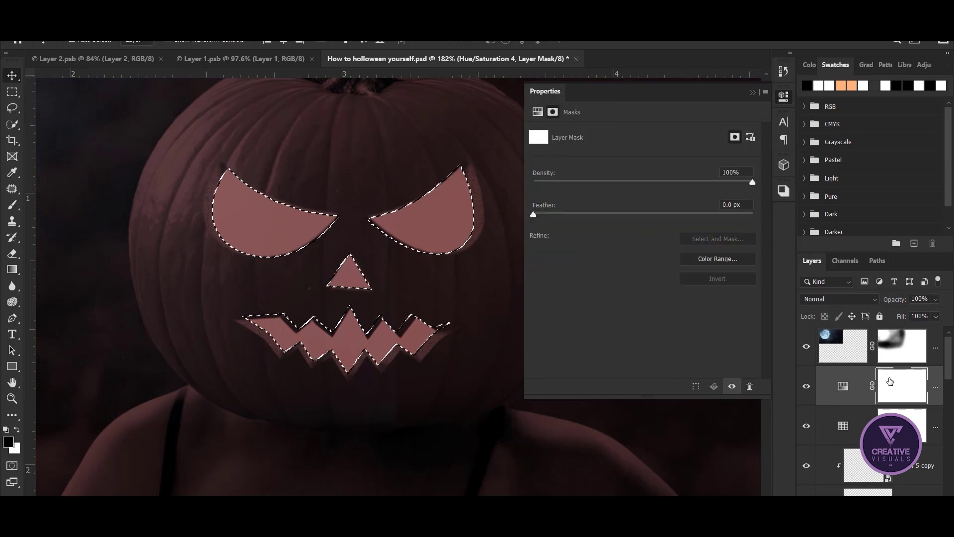
{"action": "key", "text": "alt+BackSpace"}
{"action": "key", "text": "ctrl+d"}
{"action": "key", "text": "ctrl+i"}
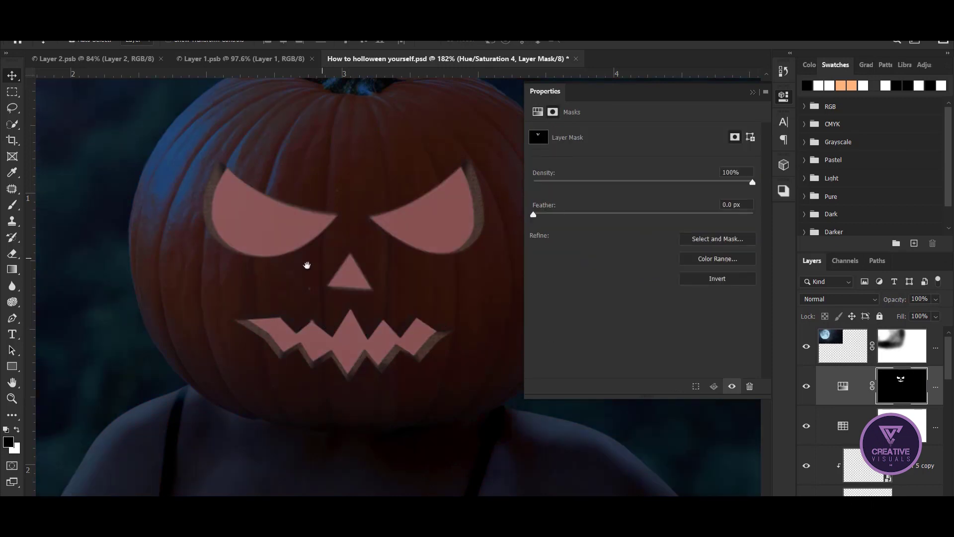
Step: Set the cut-out tint to Hue 222, Saturation 50, Lightness +64
{"action": "left_click", "coordinate": [843, 386]}
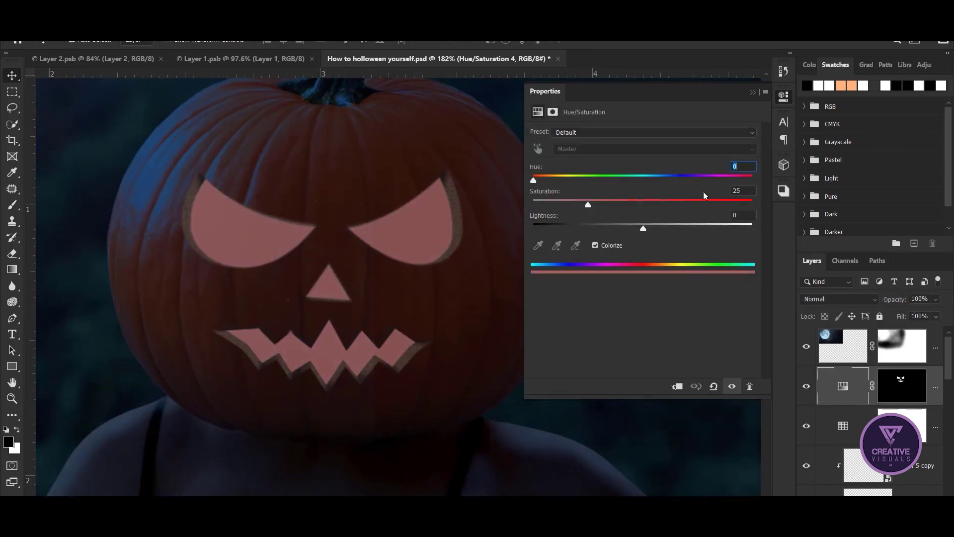
{"action": "left_click_drag", "start_coordinate": [533, 180], "coordinate": [660, 181]}
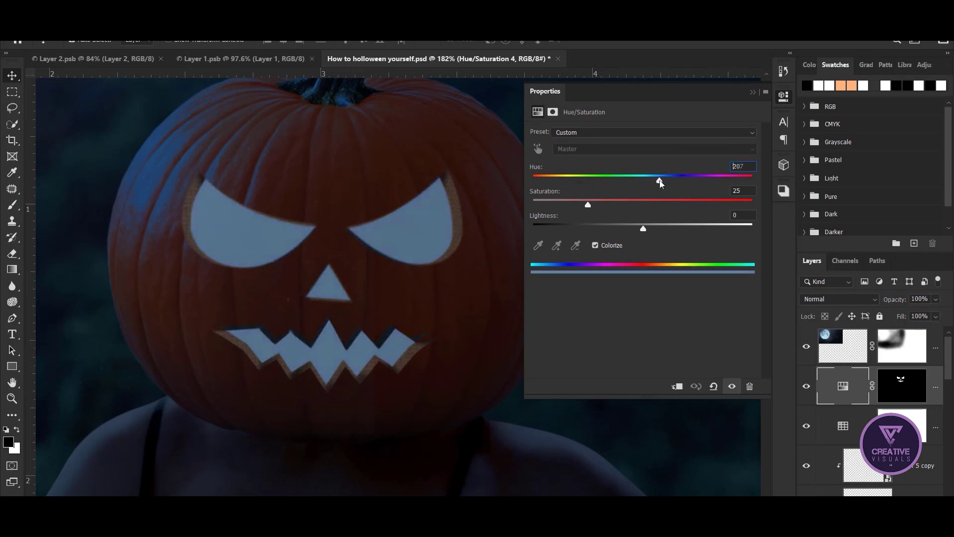
{"action": "left_click_drag", "start_coordinate": [643, 230], "coordinate": [713, 228]}
{"action": "mouse_move", "coordinate": [588, 205]}
{"action": "left_mouse_down"}
{"action": "mouse_move", "coordinate": [684, 206]}
{"action": "mouse_move", "coordinate": [669, 181]}
{"action": "left_mouse_up"}
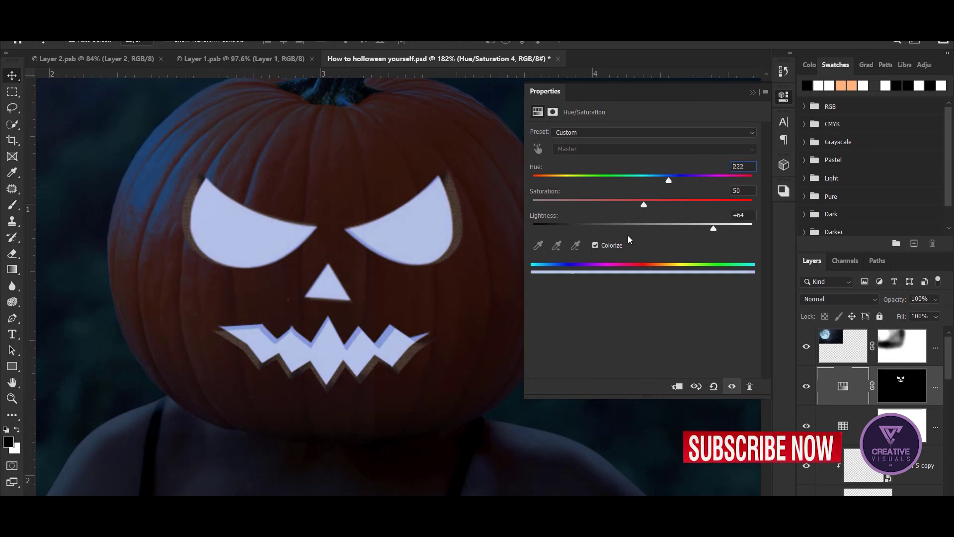
{"action": "left_click", "coordinate": [873, 475], "text": "ctrl"}
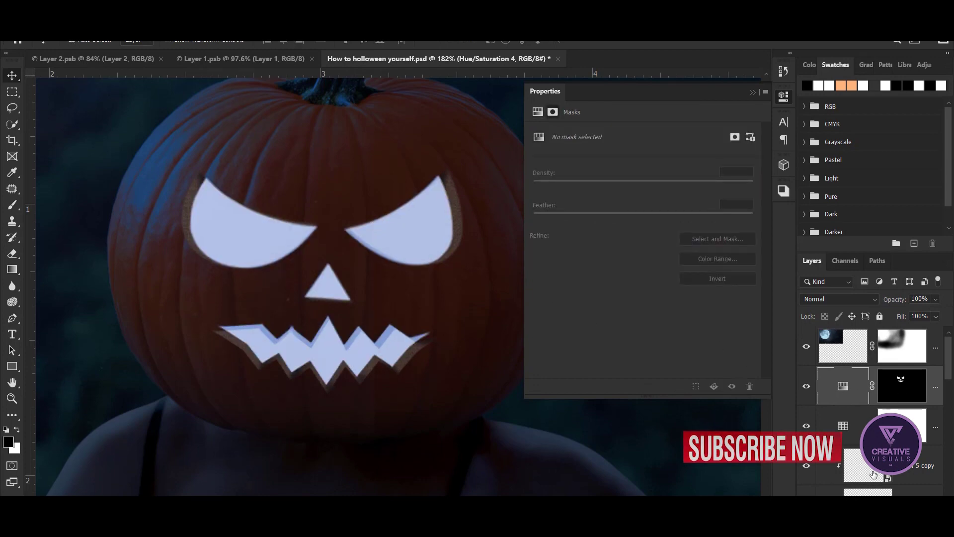
{"action": "key", "text": "ctrl+d"}
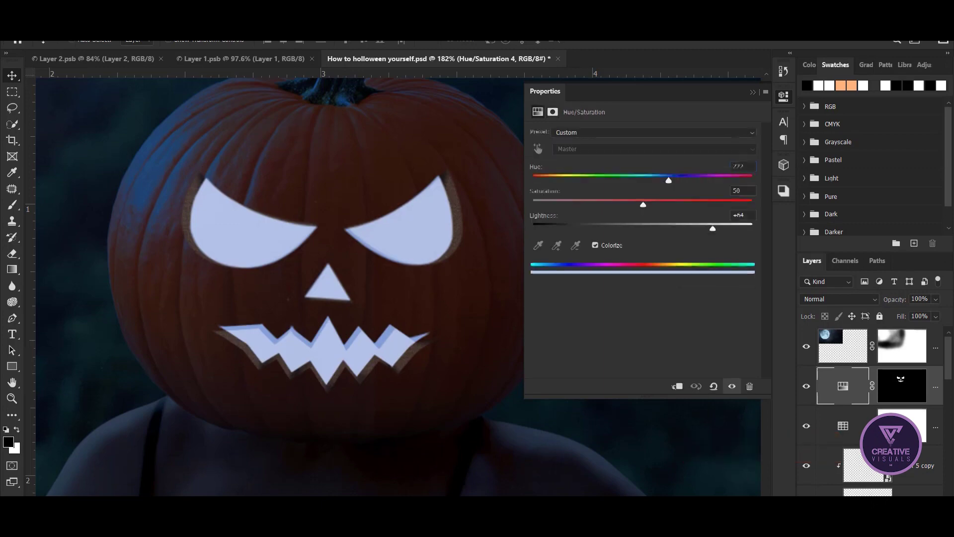
{"action": "scroll", "coordinate": [875, 378], "scroll_direction": "down", "scroll_amount": 1}
Step: Paint the blue tint into the left eye's edge on the Hue/Saturation 4 mask
{"action": "left_click", "coordinate": [902, 343], "text": "ctrl"}
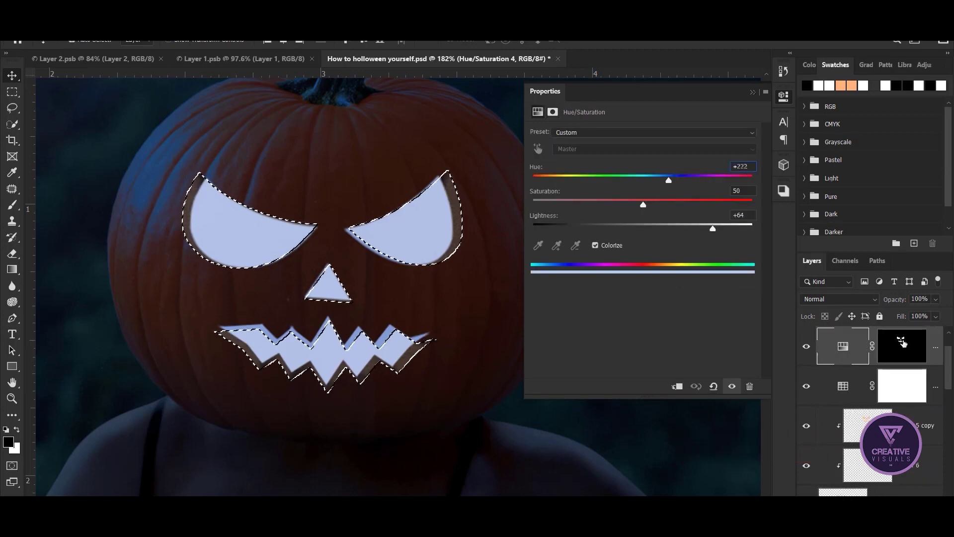
{"action": "left_click", "coordinate": [902, 343]}
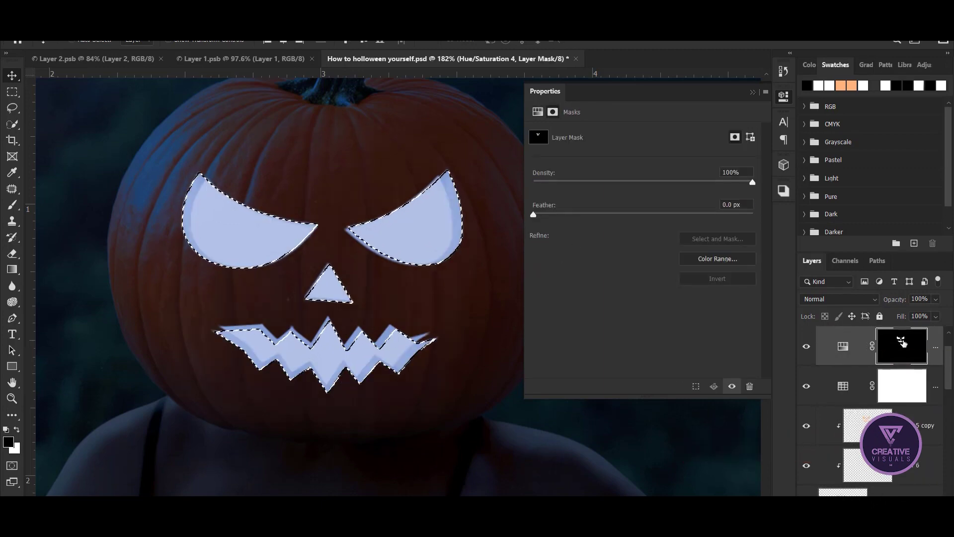
{"action": "left_click_drag", "start_coordinate": [355, 335], "coordinate": [365, 337]}
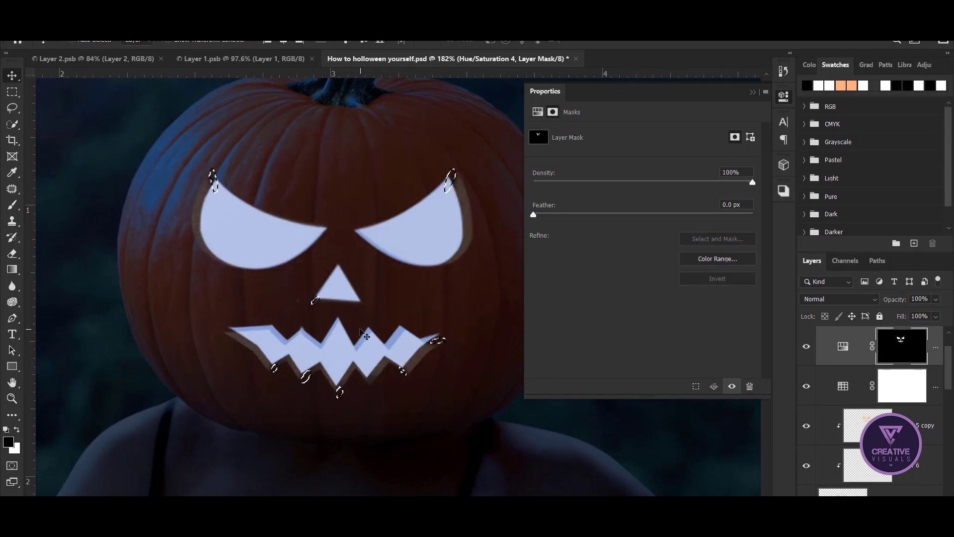
{"action": "left_click_drag", "start_coordinate": [287, 288], "coordinate": [280, 302]}
{"action": "key", "text": "b"}
{"action": "scroll", "coordinate": [207, 215], "scroll_direction": "up", "scroll_amount": 3}
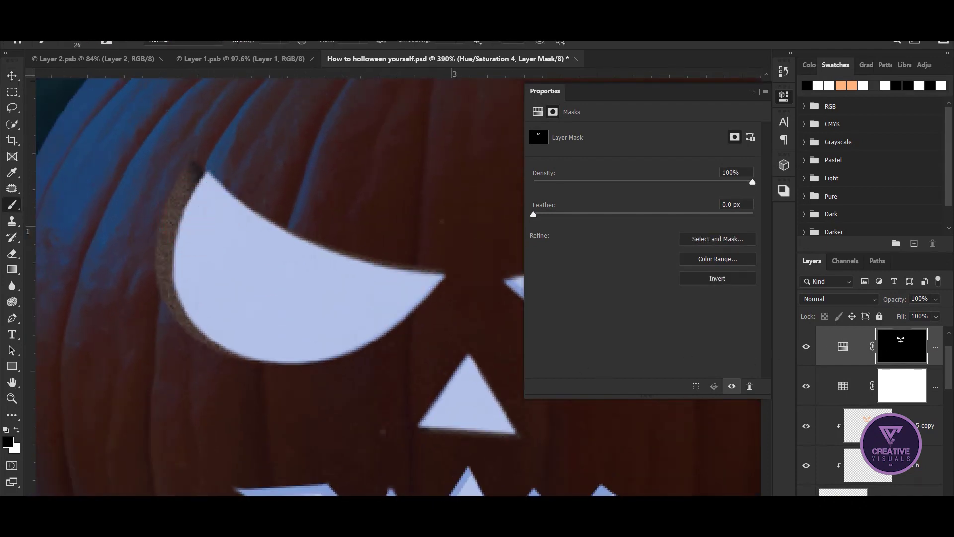
{"action": "mouse_move", "coordinate": [179, 232]}
{"action": "left_mouse_down"}
{"action": "mouse_move", "coordinate": [191, 313]}
{"action": "mouse_move", "coordinate": [254, 360]}
{"action": "left_mouse_up"}
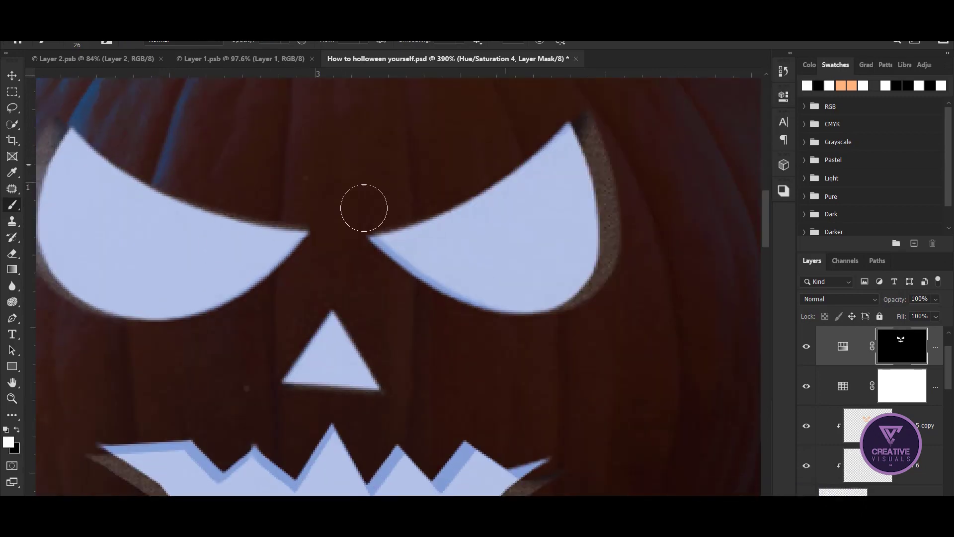
{"action": "scroll", "coordinate": [139, 249], "scroll_direction": "left", "scroll_amount": 3}
Step: Refine the mask along the right eye and the mouth's lower right edge with a smaller brush
{"action": "mouse_move", "coordinate": [648, 146]}
{"action": "left_mouse_down"}
{"action": "mouse_move", "coordinate": [641, 283]}
{"action": "mouse_move", "coordinate": [642, 188]}
{"action": "left_mouse_up"}
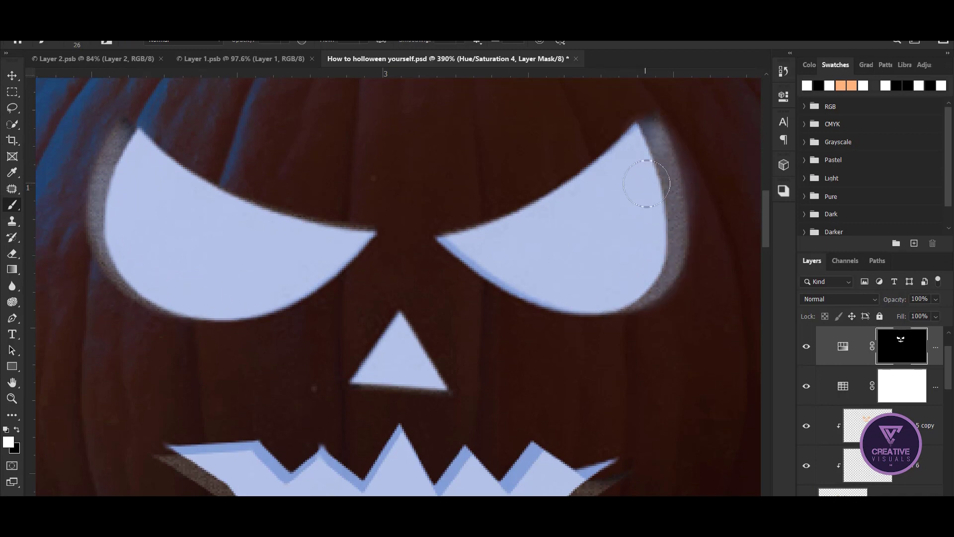
{"action": "scroll", "coordinate": [397, 284], "scroll_direction": "down", "scroll_amount": 2}
{"action": "scroll", "coordinate": [420, 251], "scroll_direction": "down", "scroll_amount": 2}
{"action": "scroll", "coordinate": [420, 252], "scroll_direction": "left", "scroll_amount": 1}
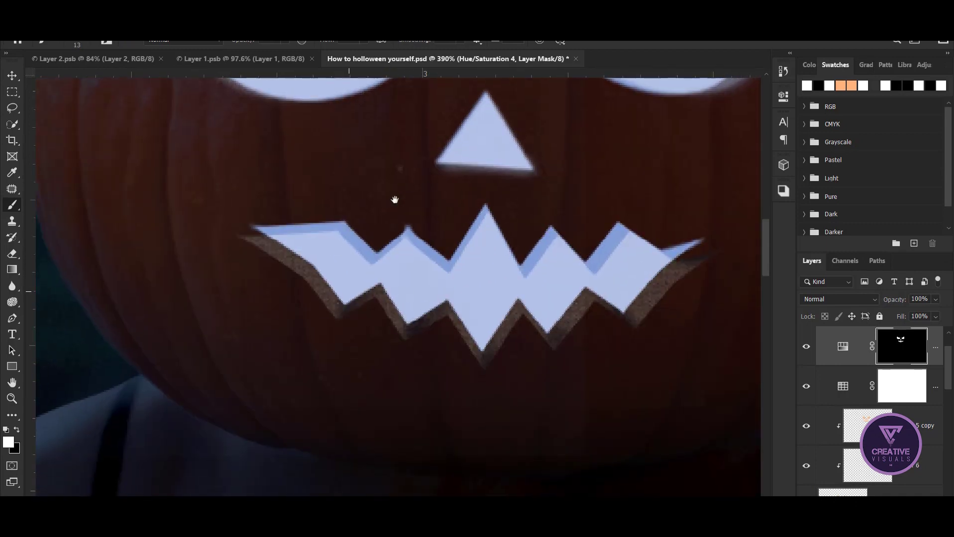
{"action": "key", "text": "bracketleft"}
{"action": "key", "text": "bracketleft"}
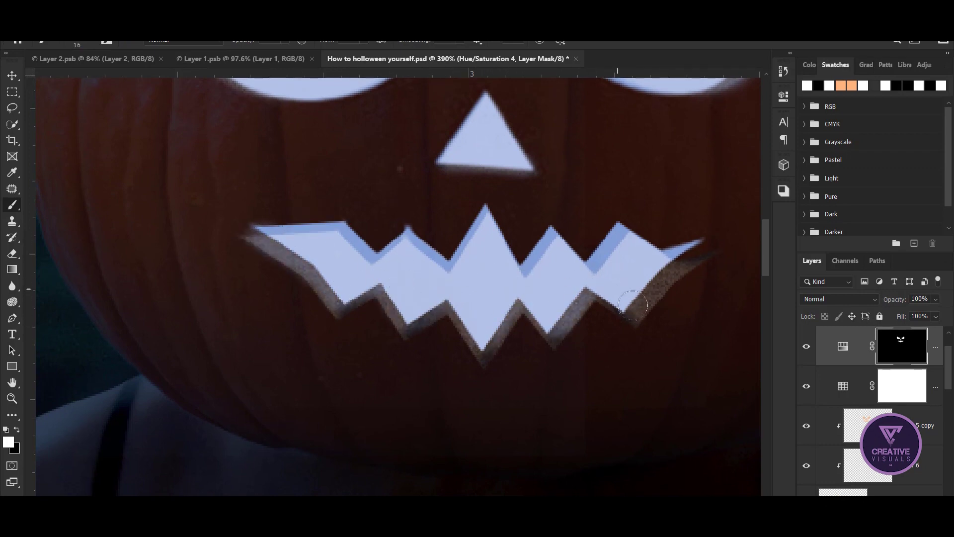
{"action": "left_click_drag", "start_coordinate": [633, 305], "coordinate": [615, 307]}
{"action": "scroll", "coordinate": [415, 314], "scroll_direction": "up", "scroll_amount": 2}
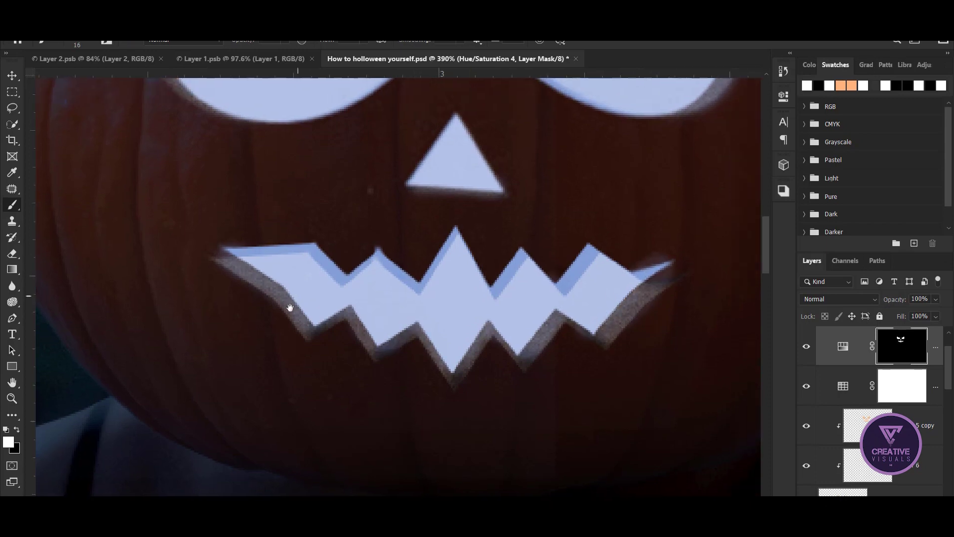
{"action": "scroll", "coordinate": [288, 304], "scroll_direction": "right", "scroll_amount": 1}
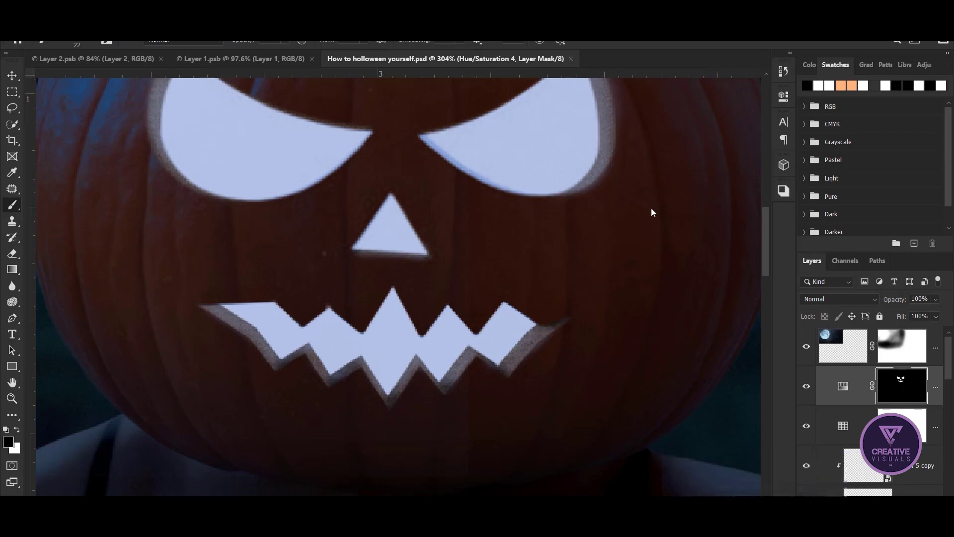
{"action": "key", "text": "v"}
{"action": "scroll", "coordinate": [365, 282], "scroll_direction": "down", "scroll_amount": 3}
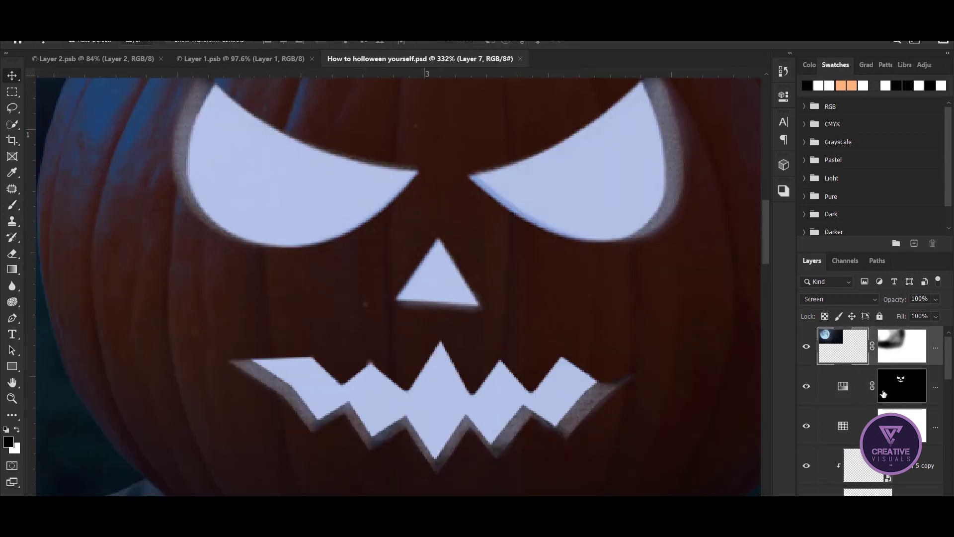
{"action": "left_click", "coordinate": [883, 394]}
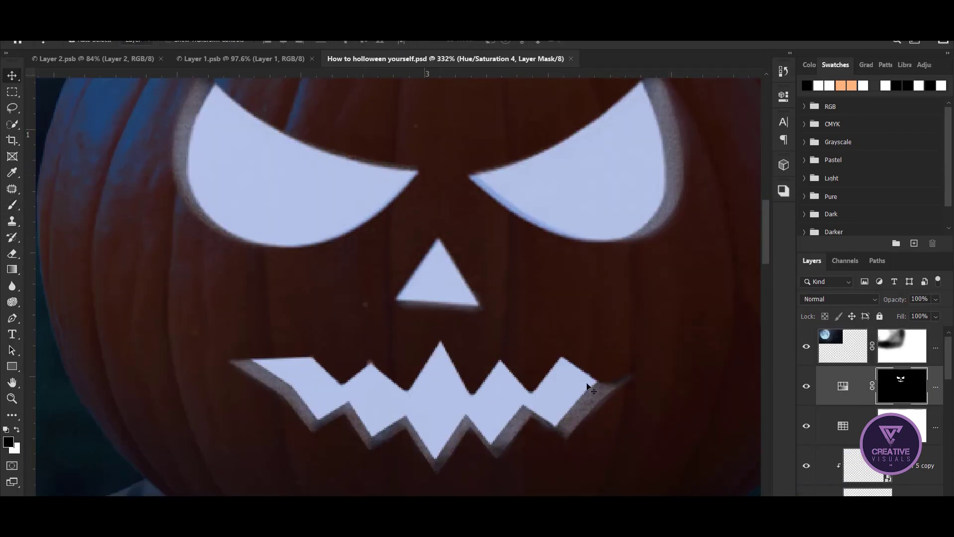
{"action": "scroll", "coordinate": [290, 352], "scroll_direction": "down", "scroll_amount": 3}
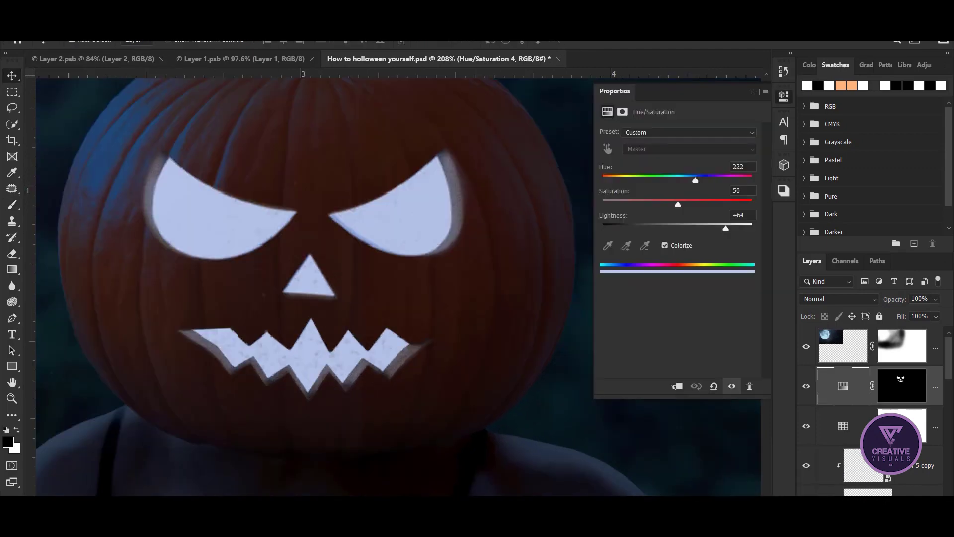
Step: Raise Hue/Saturation 4 Lightness to +82 and rasterize Layer 5 copy
{"action": "left_click_drag", "start_coordinate": [726, 229], "coordinate": [739, 229]}
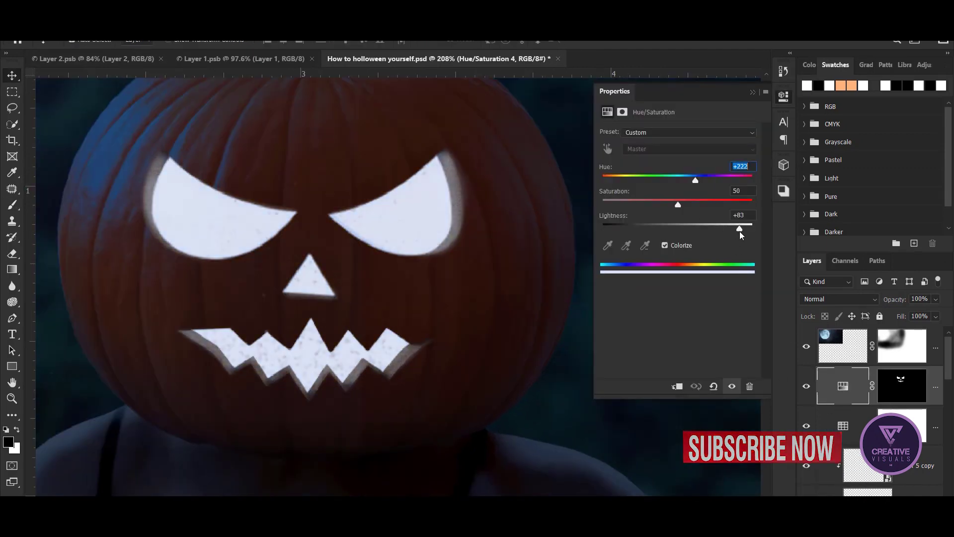
{"action": "left_click", "coordinate": [862, 472]}
{"action": "scroll", "coordinate": [862, 447], "scroll_direction": "down", "scroll_amount": 1}
{"action": "right_click", "coordinate": [864, 426]}
{"action": "left_click", "coordinate": [780, 231]}
Step: Paint white along the lower edge of the teeth with a 13 px brush
{"action": "scroll", "coordinate": [316, 355], "scroll_direction": "up", "scroll_amount": 3}
{"action": "key", "text": "b"}
{"action": "key", "text": "x"}
{"action": "scroll", "coordinate": [315, 359], "scroll_direction": "up", "scroll_amount": 2}
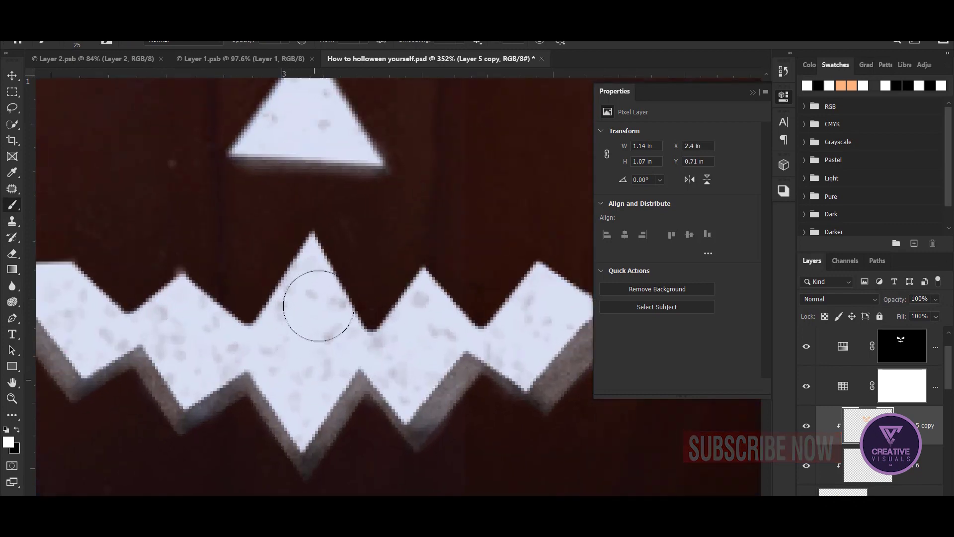
{"action": "left_click_drag", "start_coordinate": [214, 347], "coordinate": [179, 355]}
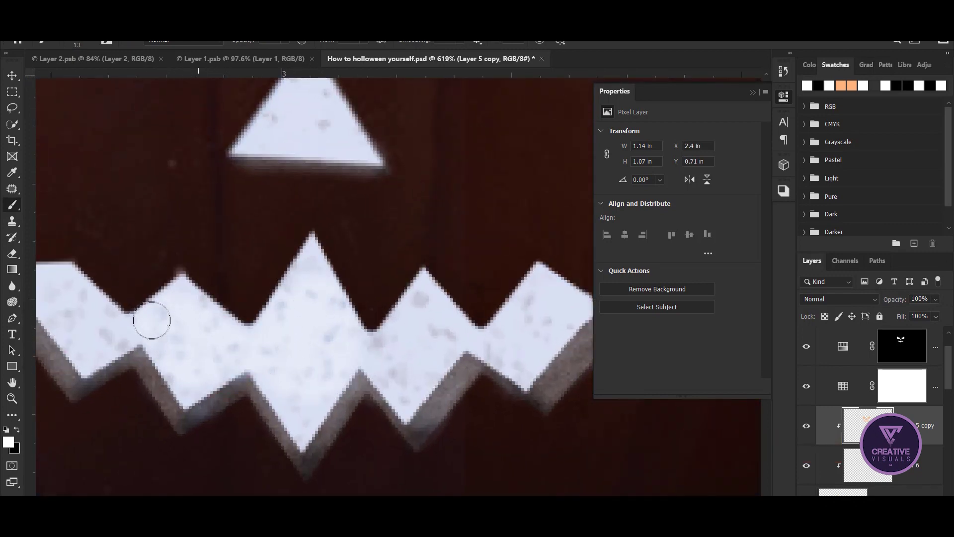
{"action": "left_click_drag", "start_coordinate": [349, 340], "coordinate": [227, 320]}
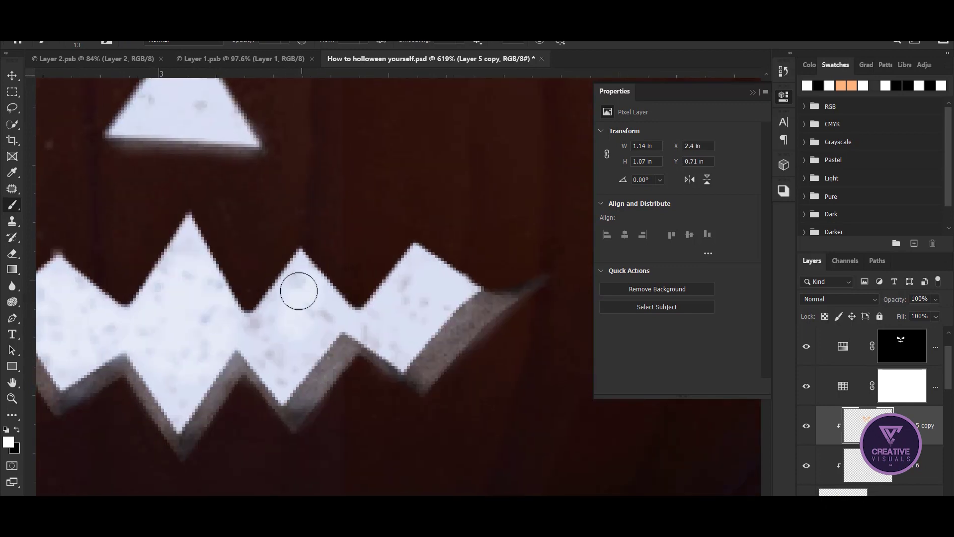
{"action": "left_click_drag", "start_coordinate": [285, 335], "coordinate": [385, 330]}
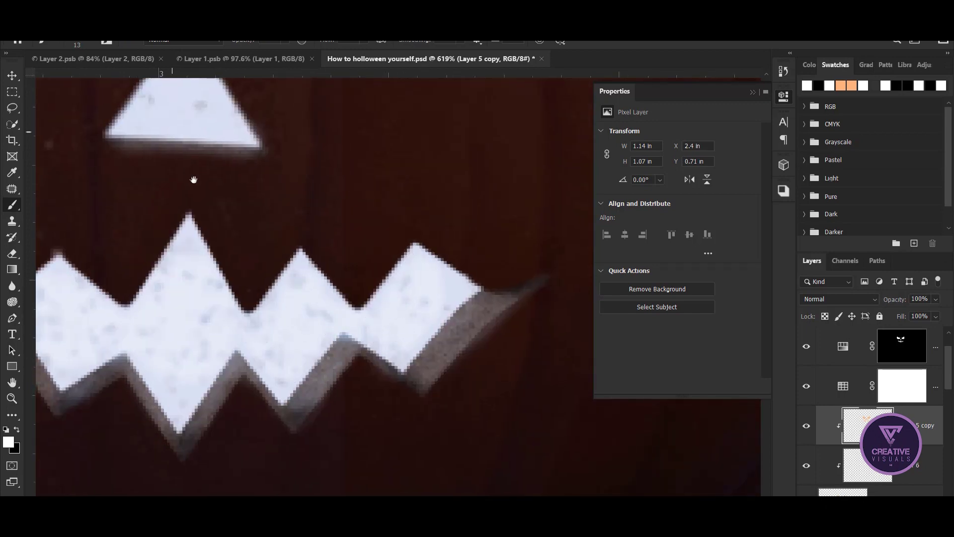
{"action": "left_click_drag", "start_coordinate": [194, 179], "coordinate": [273, 365]}
{"action": "scroll", "coordinate": [326, 229], "scroll_direction": "down", "scroll_amount": 5}
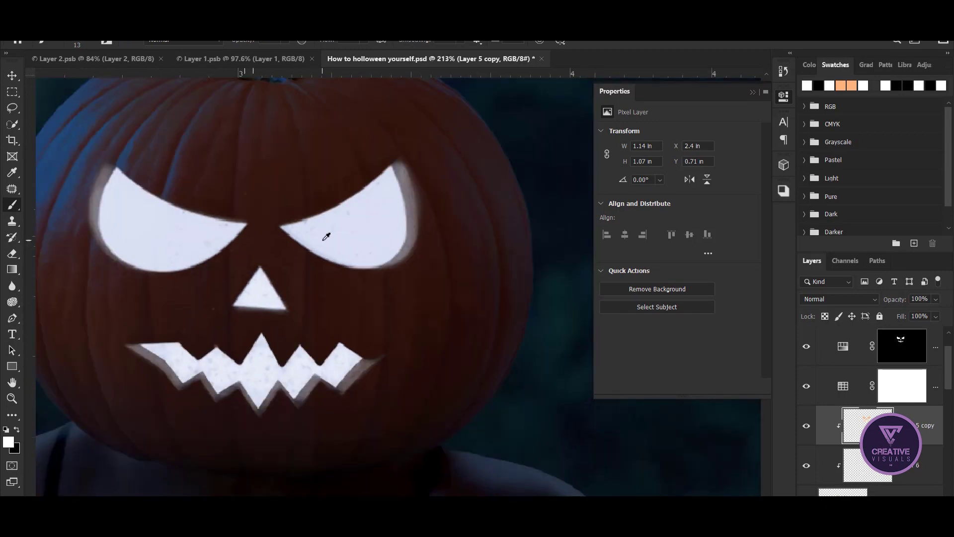
{"action": "left_click", "coordinate": [841, 347]}
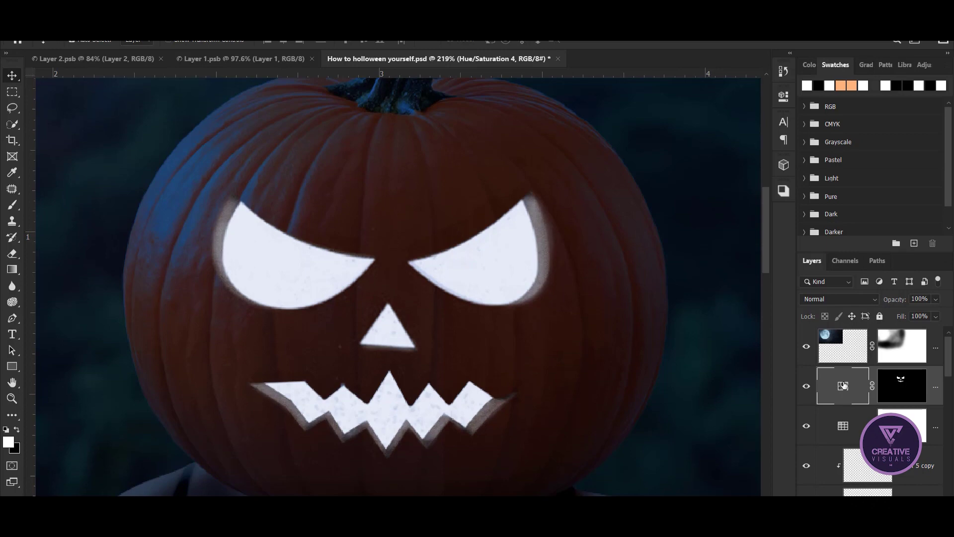
Step: Set the glow's Lightness to +74 and shift its Hue away from lavender
{"action": "double_click", "coordinate": [843, 385]}
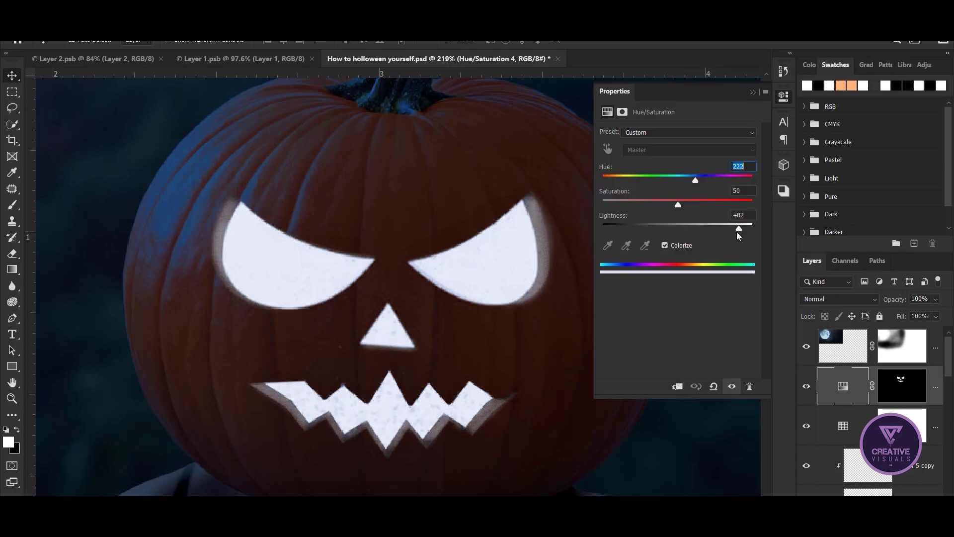
{"action": "left_click_drag", "start_coordinate": [736, 229], "coordinate": [732, 228]}
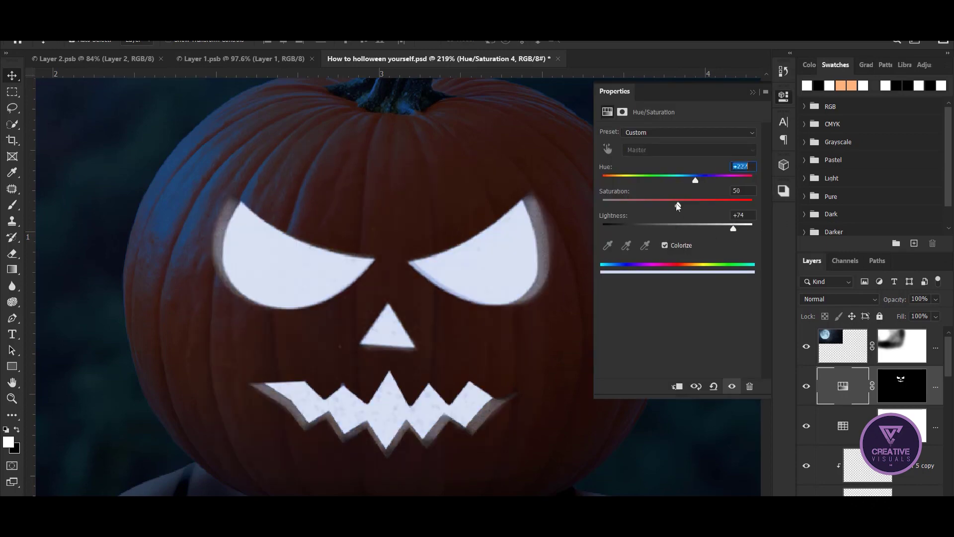
{"action": "left_click_drag", "start_coordinate": [695, 180], "coordinate": [663, 180]}
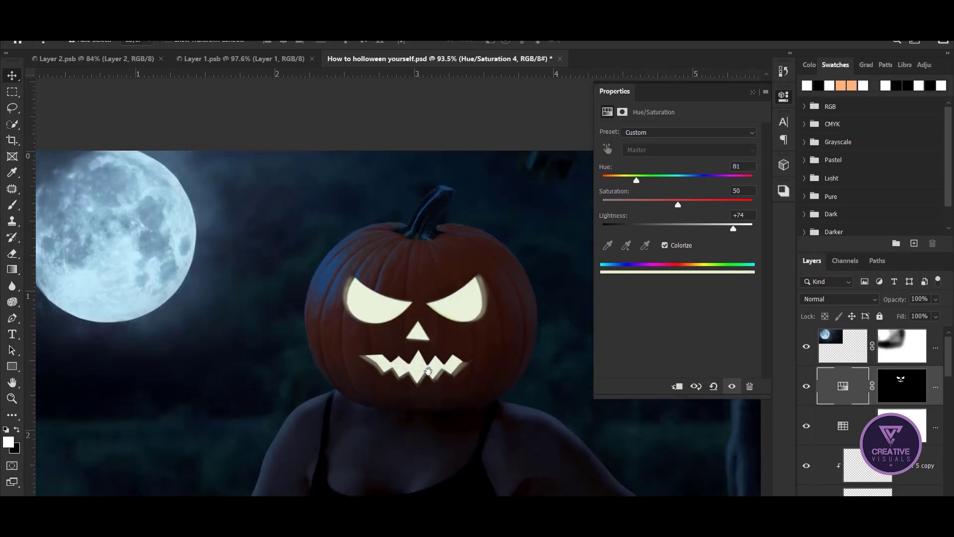
Step: Paint a soft glow on the mask around both eyes and along the teeth
{"action": "left_click", "coordinate": [752, 93]}
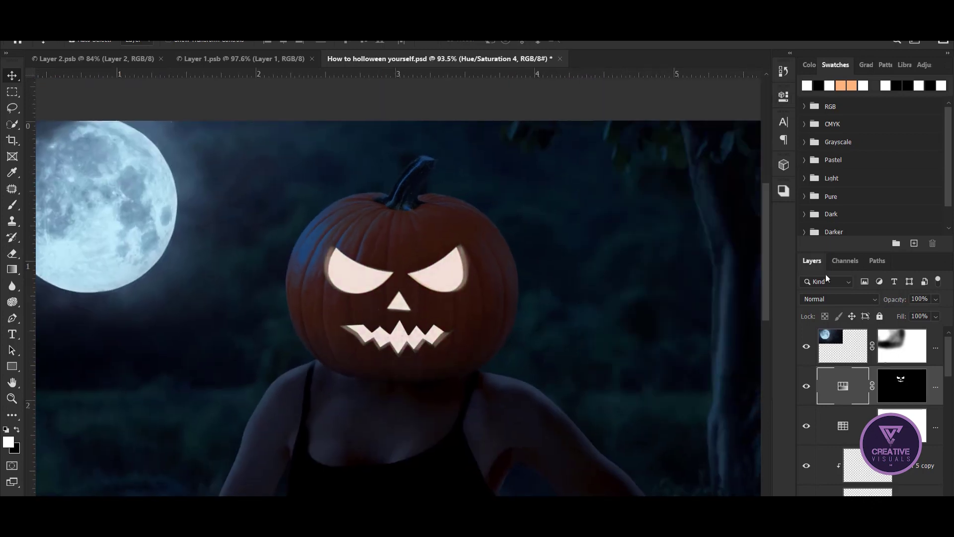
{"action": "scroll", "coordinate": [365, 301], "scroll_direction": "up", "scroll_amount": 5}
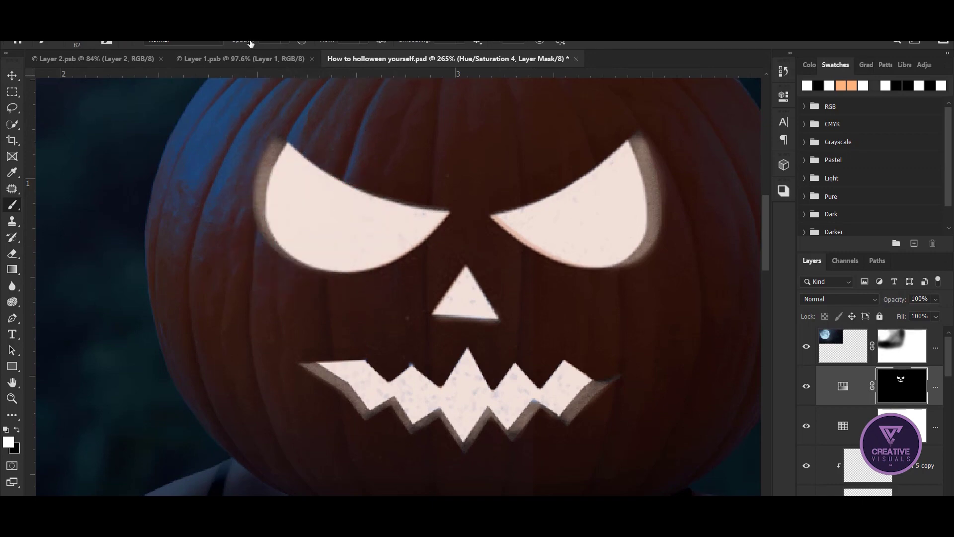
{"action": "left_click_drag", "start_coordinate": [321, 242], "coordinate": [339, 239]}
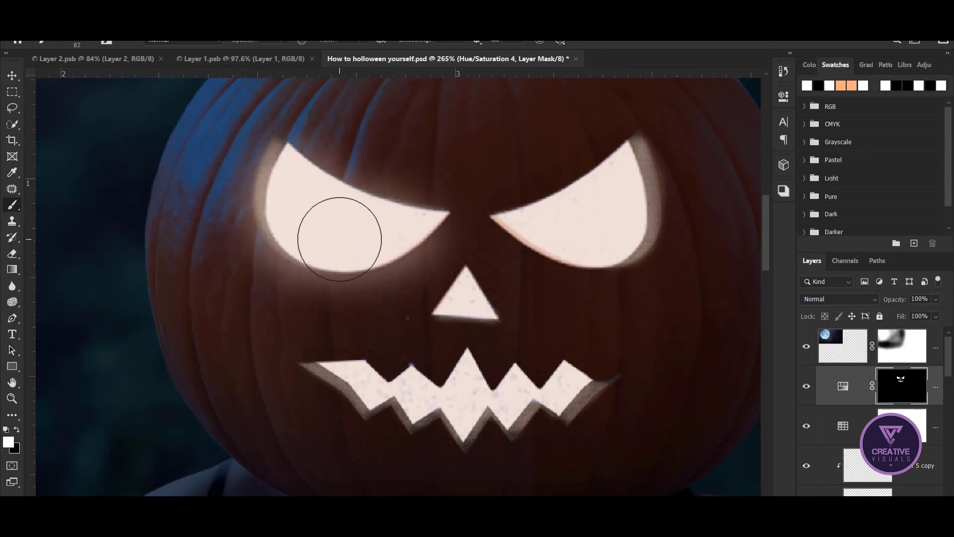
{"action": "mouse_move", "coordinate": [577, 246]}
{"action": "left_mouse_down"}
{"action": "mouse_move", "coordinate": [590, 201]}
{"action": "mouse_move", "coordinate": [631, 174]}
{"action": "left_mouse_up"}
{"action": "scroll", "coordinate": [397, 283], "scroll_direction": "down", "scroll_amount": 3}
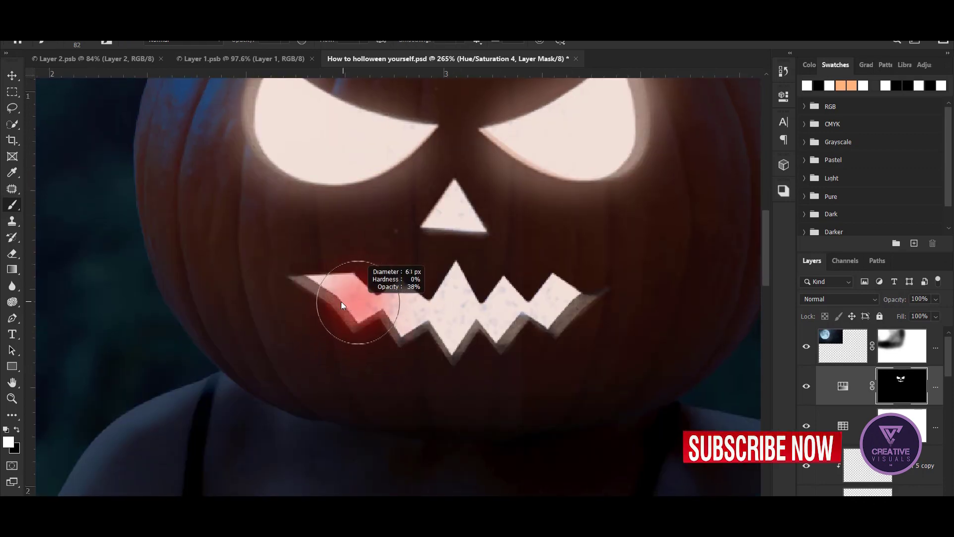
{"action": "mouse_move", "coordinate": [358, 302]}
{"action": "left_mouse_down"}
{"action": "mouse_move", "coordinate": [520, 318]}
{"action": "mouse_move", "coordinate": [308, 313]}
{"action": "left_mouse_up"}
{"action": "scroll", "coordinate": [308, 313], "scroll_direction": "down", "scroll_amount": 5}
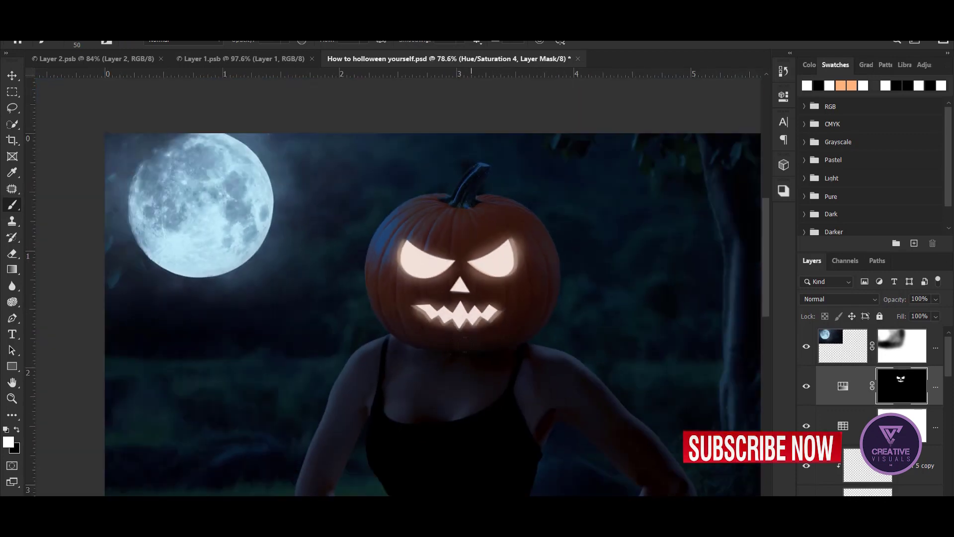
{"action": "scroll", "coordinate": [411, 299], "scroll_direction": "up", "scroll_amount": 2}
{"action": "left_click_drag", "start_coordinate": [412, 300], "coordinate": [319, 279]}
{"action": "key", "text": "v"}
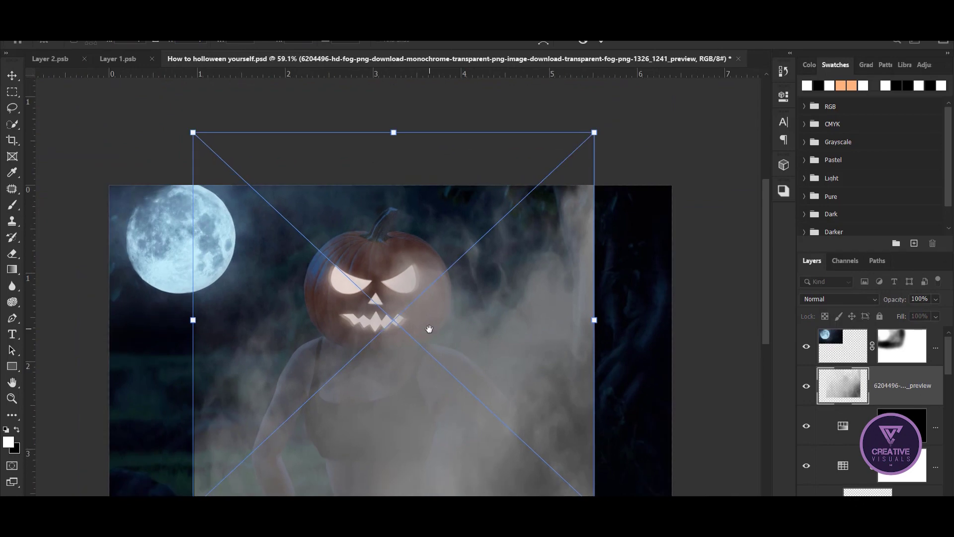
Step: Place the fog image flipped horizontally on the left, below the adjustment layers
{"action": "left_click_drag", "start_coordinate": [429, 329], "coordinate": [405, 247]}
{"action": "mouse_move", "coordinate": [460, 290]}
{"action": "left_mouse_down"}
{"action": "mouse_move", "coordinate": [476, 341]}
{"action": "mouse_move", "coordinate": [355, 334]}
{"action": "left_mouse_up"}
{"action": "right_click", "coordinate": [347, 114]}
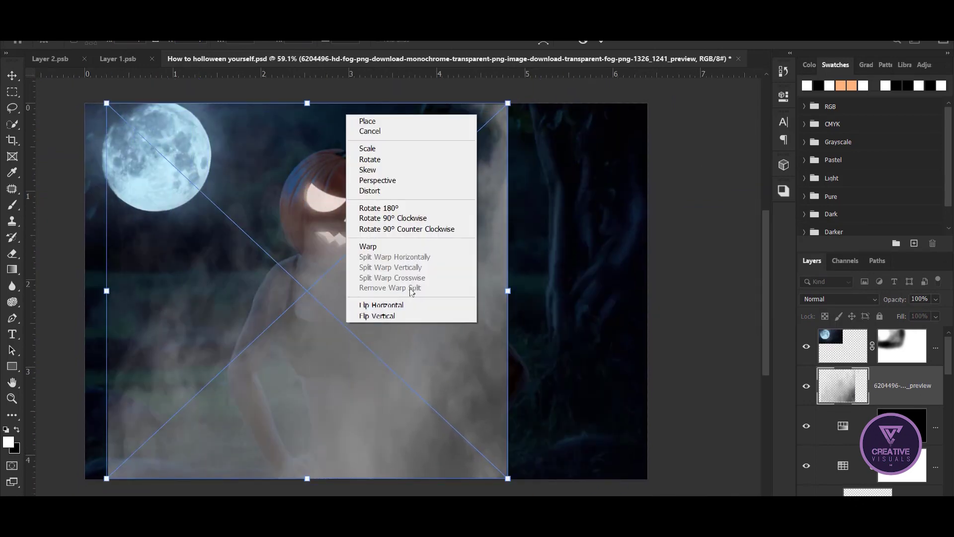
{"action": "left_click", "coordinate": [371, 314]}
{"action": "left_click_drag", "start_coordinate": [352, 417], "coordinate": [322, 417]}
{"action": "key", "text": "Return"}
{"action": "key", "text": "ctrl+bracketleft"}
{"action": "key", "text": "ctrl+bracketleft"}
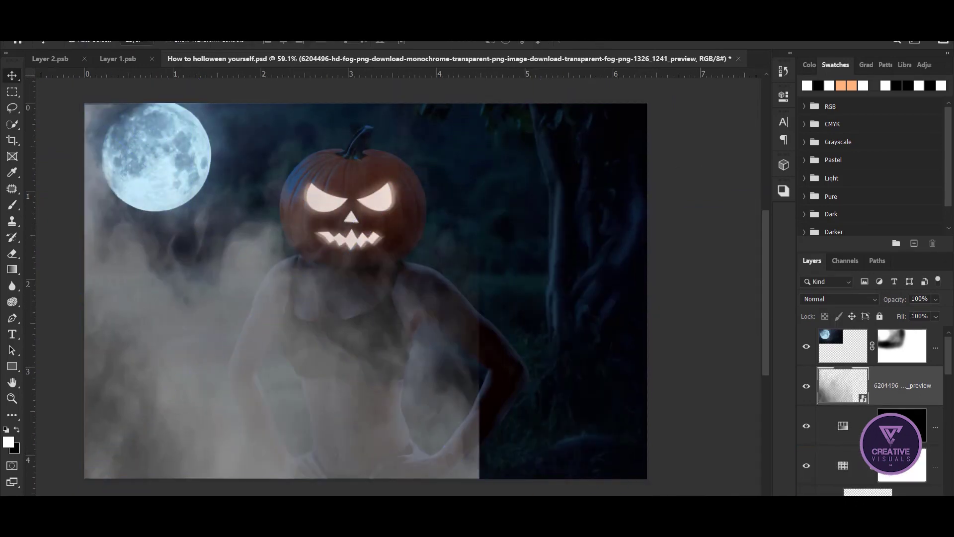
Step: Align the fog with the left edge and duplicate a copy onto the right side
{"action": "scroll", "coordinate": [337, 351], "scroll_direction": "up", "scroll_amount": 2}
{"action": "scroll", "coordinate": [338, 352], "scroll_direction": "down", "scroll_amount": 2}
{"action": "scroll", "coordinate": [366, 374], "scroll_direction": "down", "scroll_amount": 1}
{"action": "left_click_drag", "start_coordinate": [276, 334], "coordinate": [278, 352]}
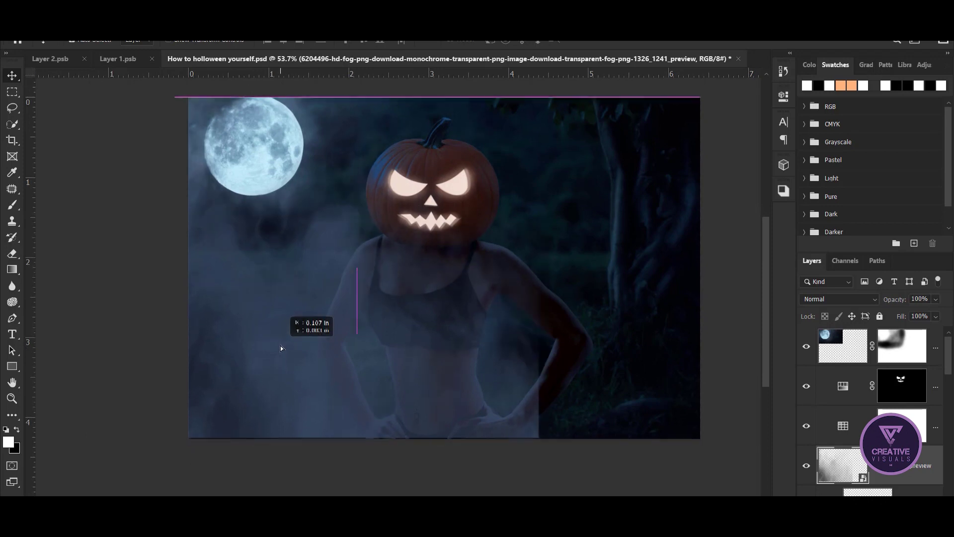
{"action": "key", "text": "ctrl+j"}
{"action": "key", "text": "ctrl+t"}
{"action": "left_click_drag", "start_coordinate": [342, 303], "coordinate": [648, 309]}
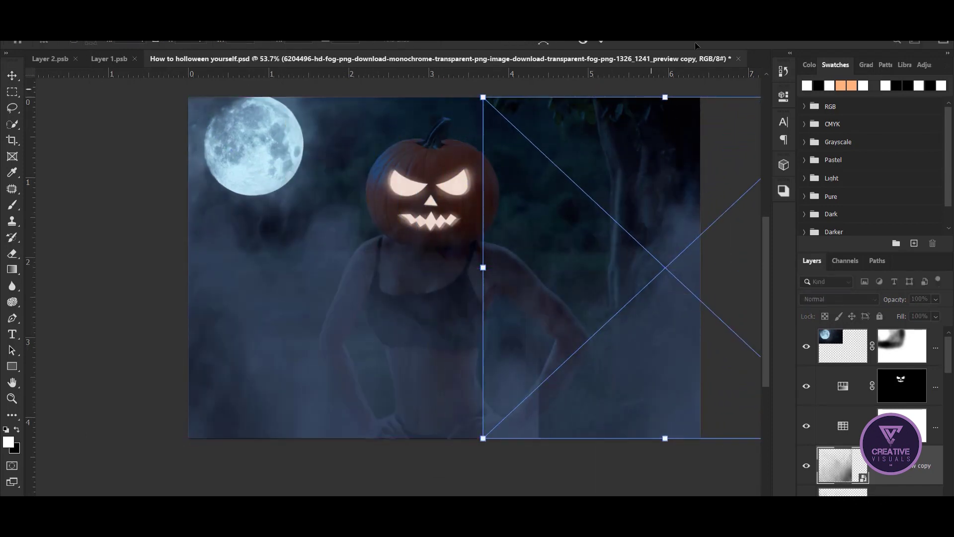
{"action": "key", "text": "Return"}
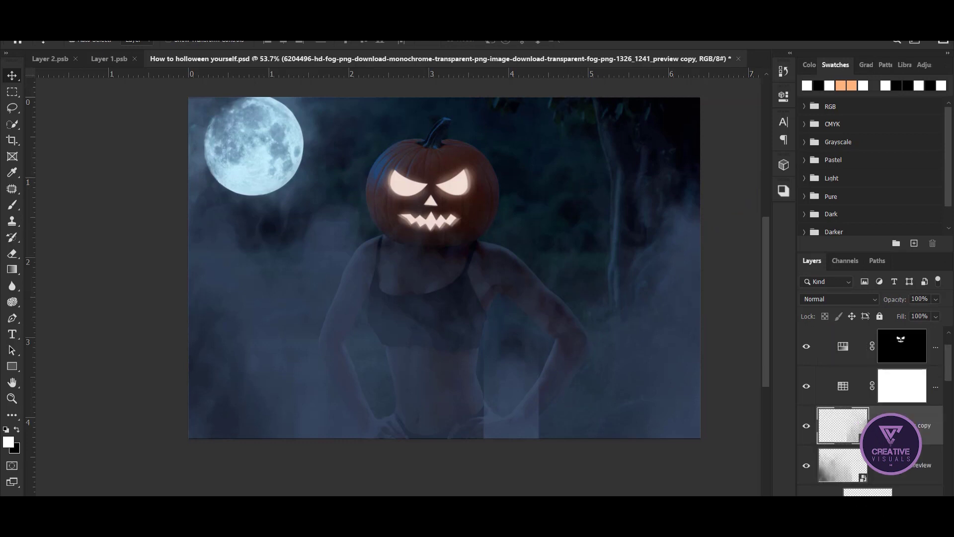
Step: Group the fog copy and mask the fog off the woman's body with a large black brush
{"action": "key", "text": "ctrl+g"}
{"action": "right_click", "coordinate": [400, 328], "text": "alt"}
{"action": "key", "text": "x"}
{"action": "mouse_move", "coordinate": [411, 299]}
{"action": "left_mouse_down"}
{"action": "mouse_move", "coordinate": [466, 458]}
{"action": "mouse_move", "coordinate": [694, 244]}
{"action": "left_mouse_up"}
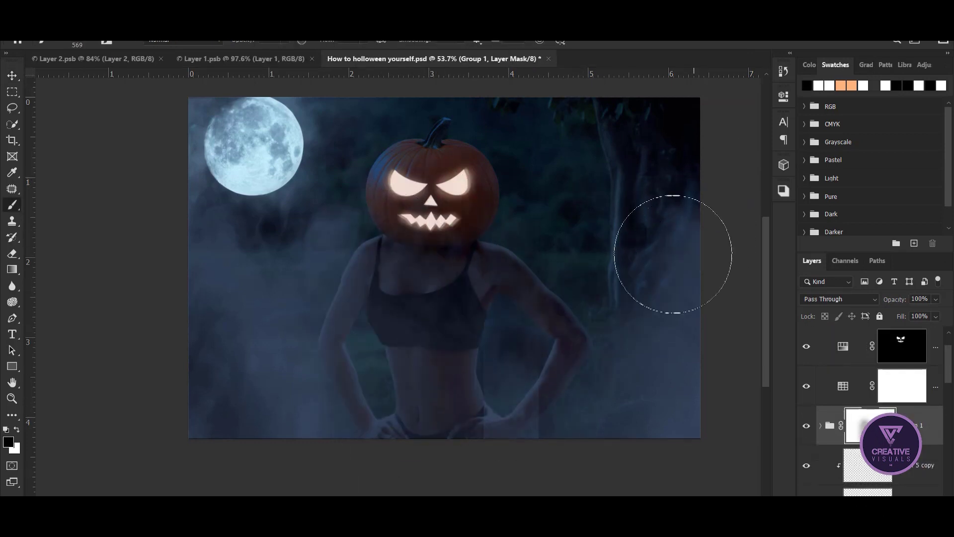
{"action": "scroll", "coordinate": [313, 308], "scroll_direction": "up", "scroll_amount": 1}
{"action": "right_click", "coordinate": [305, 315], "text": "alt"}
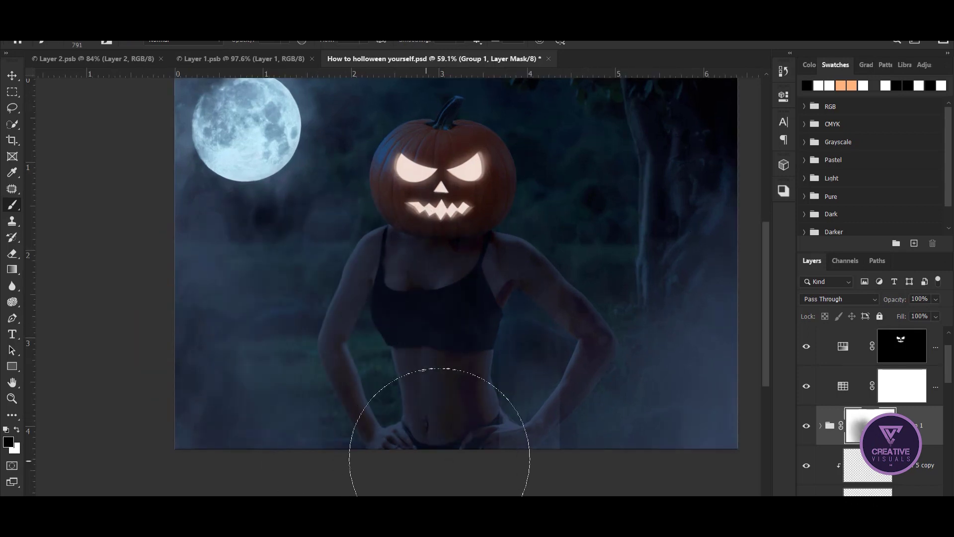
{"action": "left_click_drag", "start_coordinate": [474, 305], "coordinate": [423, 427]}
{"action": "scroll", "coordinate": [341, 332], "scroll_direction": "up", "scroll_amount": 3}
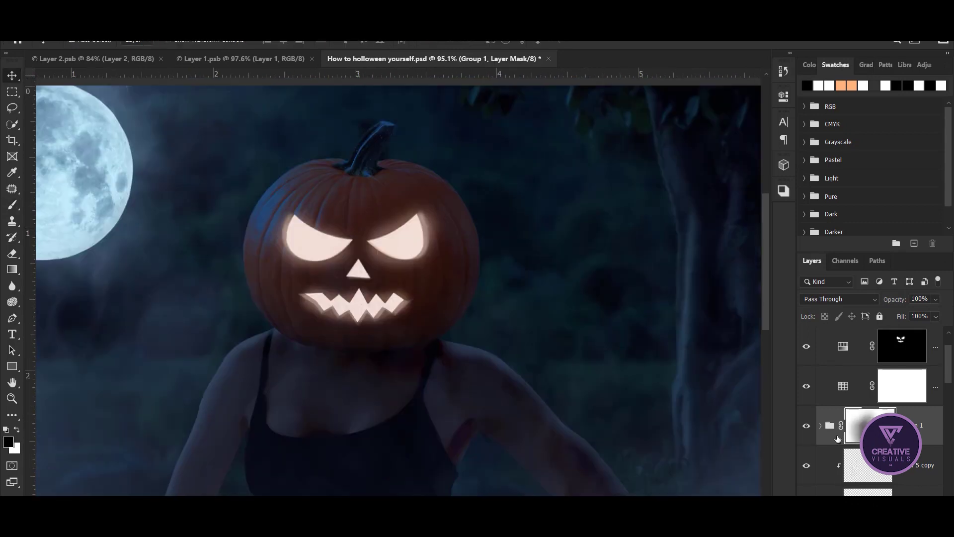
Step: Duplicate the fog again, moving and rotating the copy over the pumpkin
{"action": "left_click", "coordinate": [909, 471]}
{"action": "key", "text": "ctrl+j"}
{"action": "key", "text": "ctrl+t"}
{"action": "mouse_move", "coordinate": [489, 169]}
{"action": "left_mouse_down"}
{"action": "mouse_move", "coordinate": [715, 379]}
{"action": "mouse_move", "coordinate": [318, 194]}
{"action": "left_mouse_up"}
{"action": "scroll", "coordinate": [318, 194], "scroll_direction": "up", "scroll_amount": 3}
{"action": "mouse_move", "coordinate": [572, 377]}
{"action": "left_mouse_down"}
{"action": "mouse_move", "coordinate": [613, 319]}
{"action": "mouse_move", "coordinate": [462, 291]}
{"action": "left_mouse_up"}
Step: Rotate the fog copy nearly upright and raise it in the layer stack
{"action": "mouse_move", "coordinate": [462, 169]}
{"action": "left_mouse_down"}
{"action": "mouse_move", "coordinate": [443, 236]}
{"action": "mouse_move", "coordinate": [587, 183]}
{"action": "left_mouse_up"}
{"action": "key", "text": "Return"}
{"action": "left_click_drag", "start_coordinate": [910, 465], "coordinate": [910, 413]}
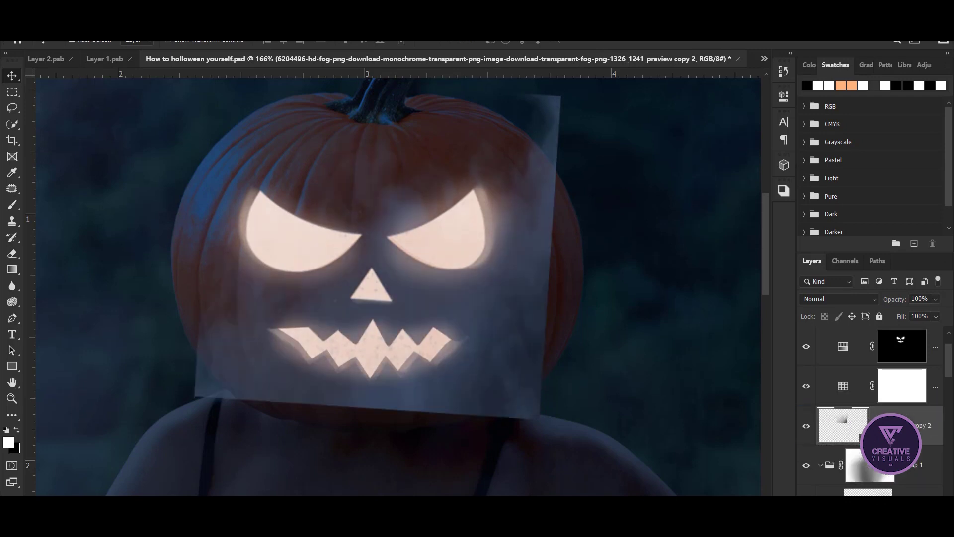
Step: Add a colorizing Hue/Saturation 5 adjustment for the fog and compare it on and off
{"action": "left_click", "coordinate": [878, 492]}
{"action": "left_click", "coordinate": [894, 396]}
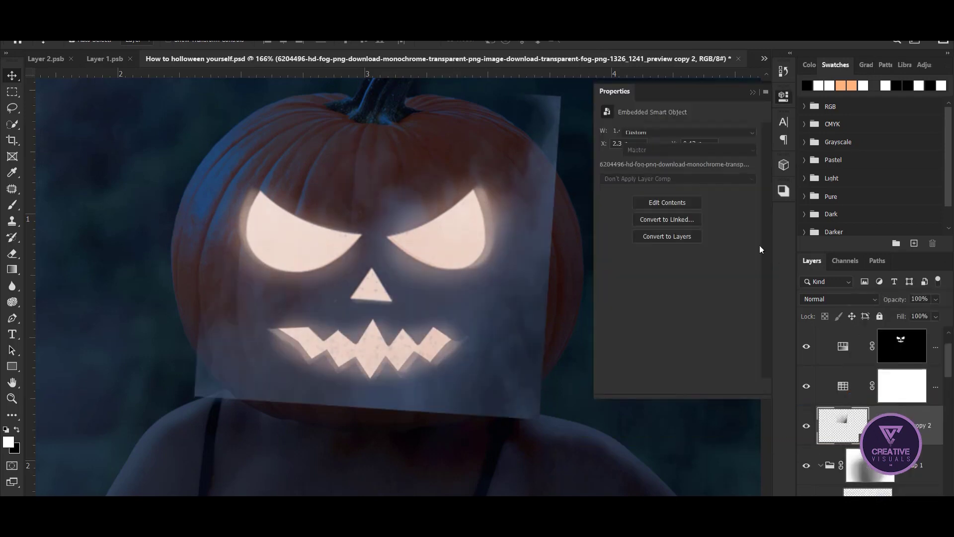
{"action": "left_click", "coordinate": [665, 245]}
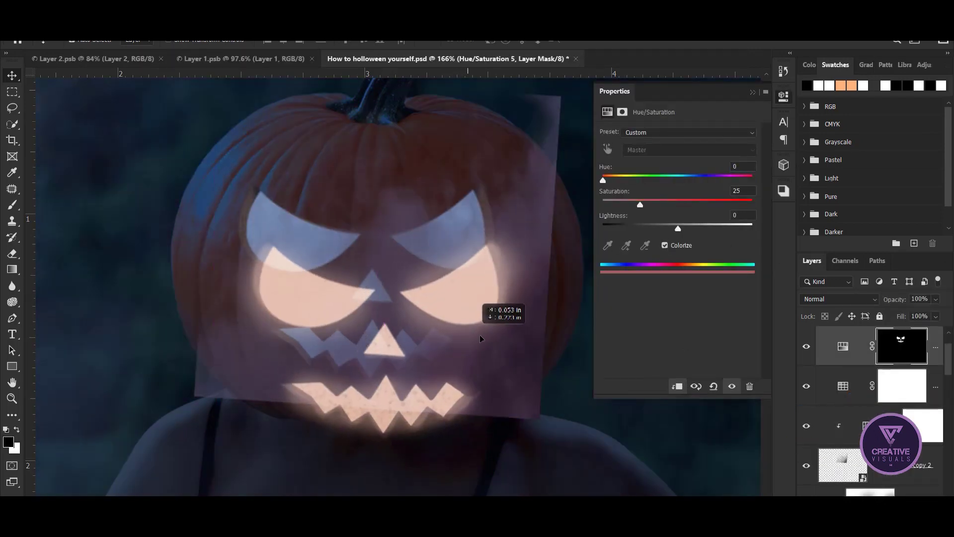
{"action": "left_click", "coordinate": [825, 386]}
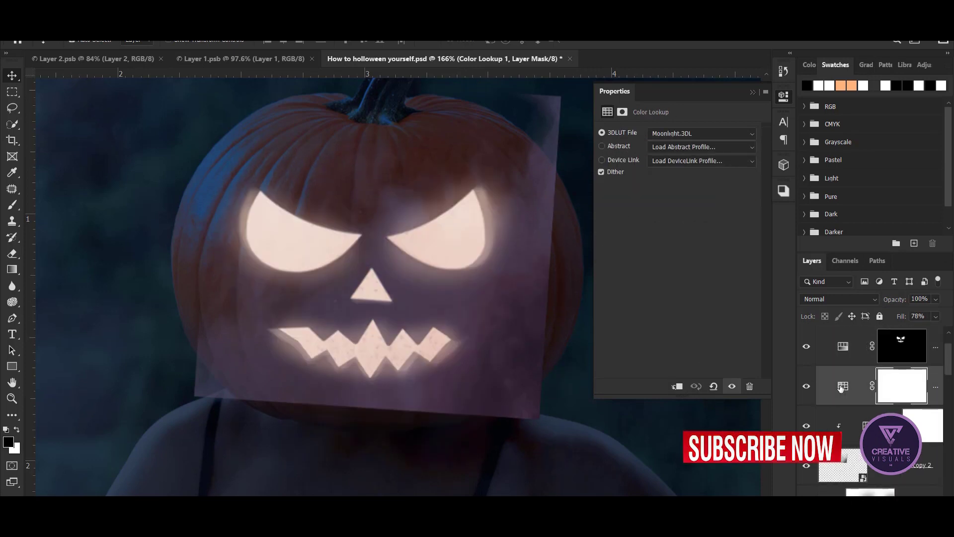
{"action": "left_click", "coordinate": [815, 427]}
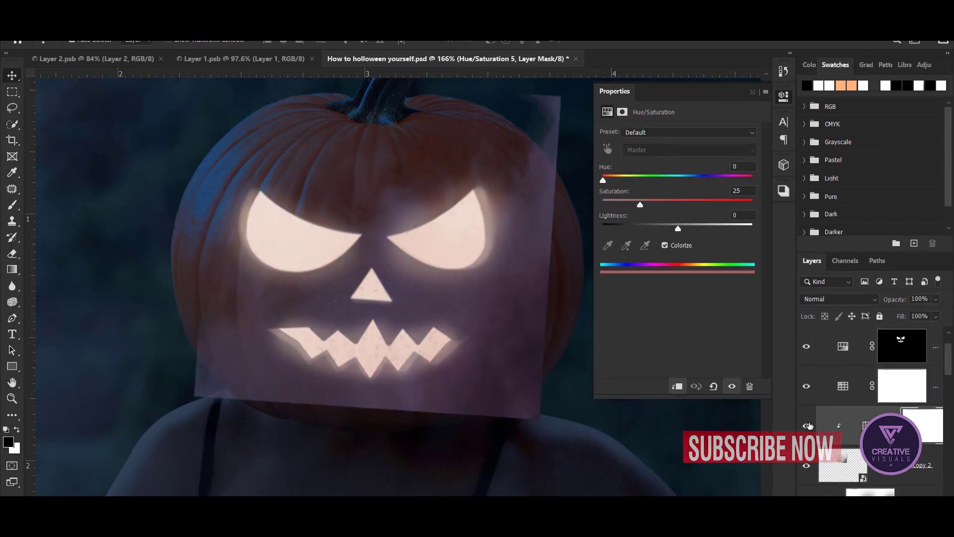
{"action": "left_click", "coordinate": [806, 425]}
{"action": "left_click", "coordinate": [829, 454]}
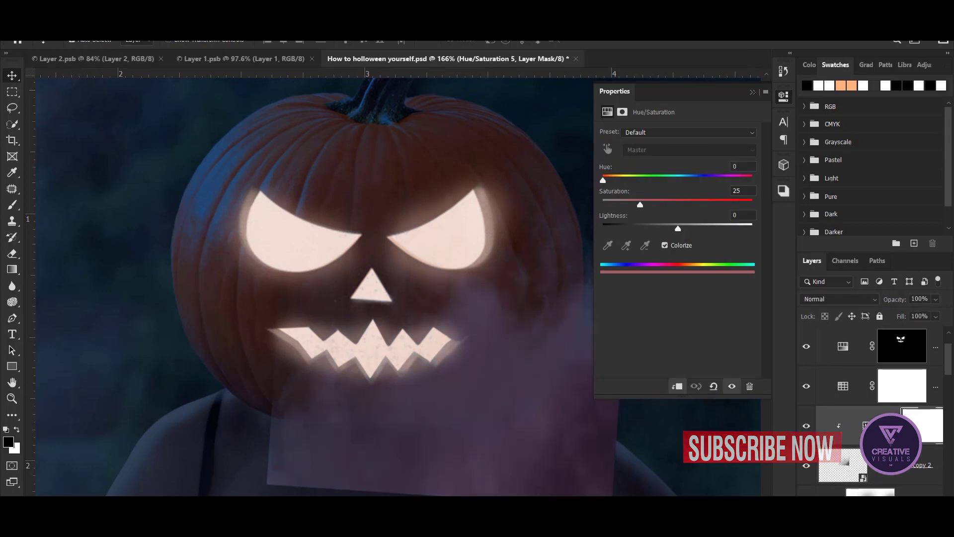
Step: Tint the fog pinkish-purple (Hue ~4, Saturation ~89, Lightness ~+60) and shift it up-left
{"action": "mouse_move", "coordinate": [607, 182]}
{"action": "left_mouse_down"}
{"action": "mouse_move", "coordinate": [673, 188]}
{"action": "mouse_move", "coordinate": [718, 180]}
{"action": "left_mouse_up"}
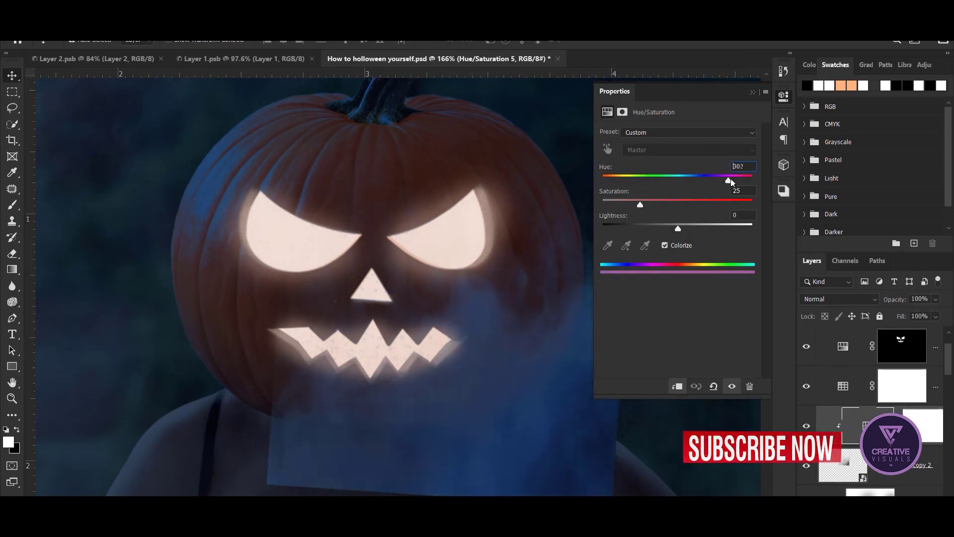
{"action": "left_click_drag", "start_coordinate": [677, 228], "coordinate": [739, 231]}
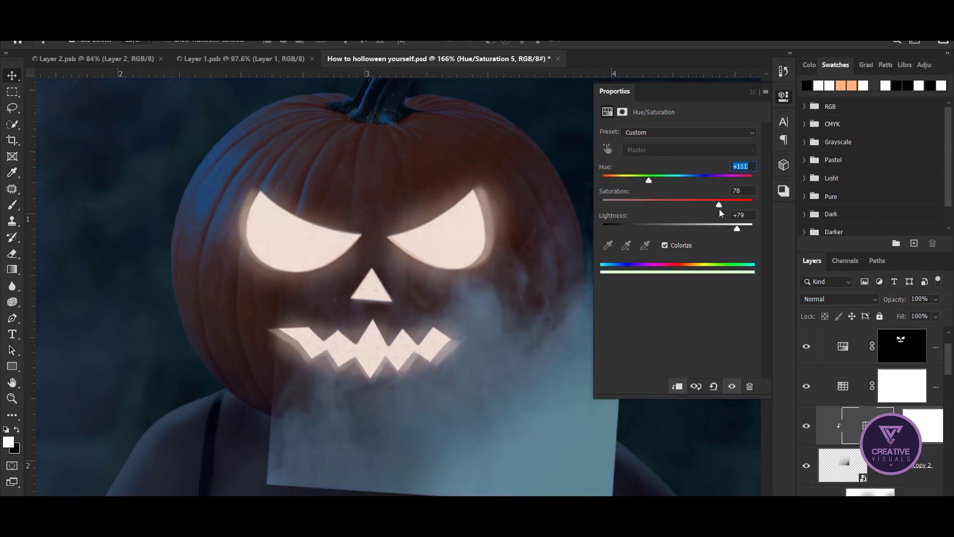
{"action": "left_click_drag", "start_coordinate": [736, 229], "coordinate": [723, 230]}
{"action": "left_click_drag", "start_coordinate": [621, 179], "coordinate": [604, 180]}
{"action": "left_click_drag", "start_coordinate": [718, 204], "coordinate": [744, 204]}
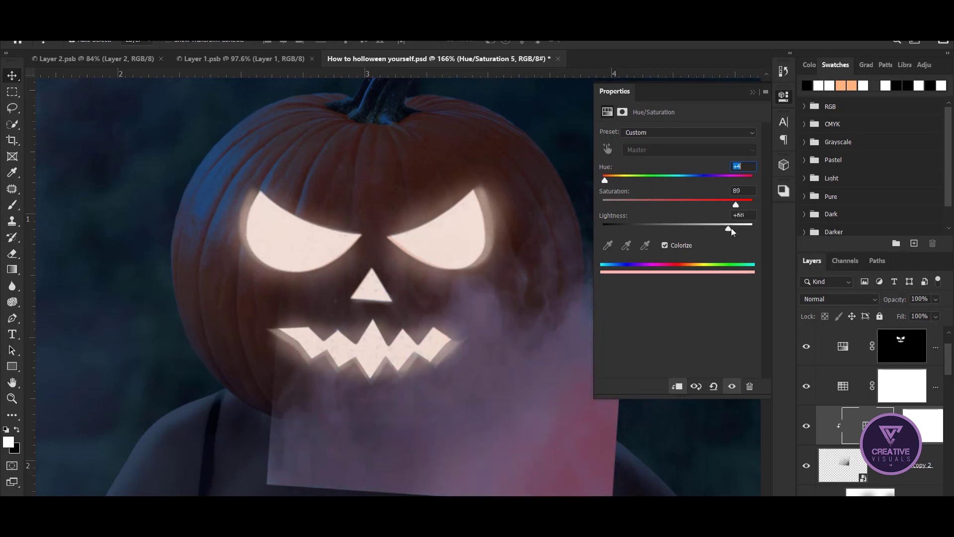
{"action": "left_click", "coordinate": [752, 92]}
{"action": "left_click_drag", "start_coordinate": [568, 423], "coordinate": [508, 351]}
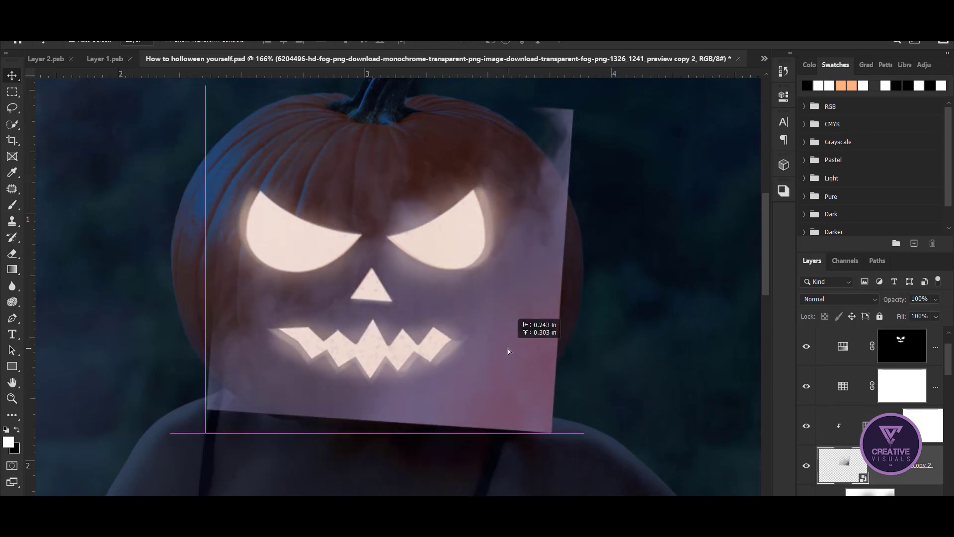
Step: Mask the fog copy with a small black brush below the mouth and off the pumpkin's upper-right edge
{"action": "left_click_drag", "start_coordinate": [507, 351], "coordinate": [495, 333]}
{"action": "key", "text": "b"}
{"action": "key", "text": "x"}
{"action": "key", "text": "bracketleft"}
{"action": "key", "text": "bracketleft"}
{"action": "key", "text": "bracketleft"}
{"action": "mouse_move", "coordinate": [469, 383]}
{"action": "left_mouse_down"}
{"action": "mouse_move", "coordinate": [493, 443]}
{"action": "mouse_move", "coordinate": [295, 461]}
{"action": "mouse_move", "coordinate": [250, 404]}
{"action": "mouse_move", "coordinate": [452, 490]}
{"action": "mouse_move", "coordinate": [596, 330]}
{"action": "mouse_move", "coordinate": [601, 200]}
{"action": "left_mouse_up"}
{"action": "left_click_drag", "start_coordinate": [585, 254], "coordinate": [586, 115]}
Step: Pan and zoom to view the whole figure and moon, with the Move tool active
{"action": "left_click_drag", "start_coordinate": [379, 442], "coordinate": [469, 454]}
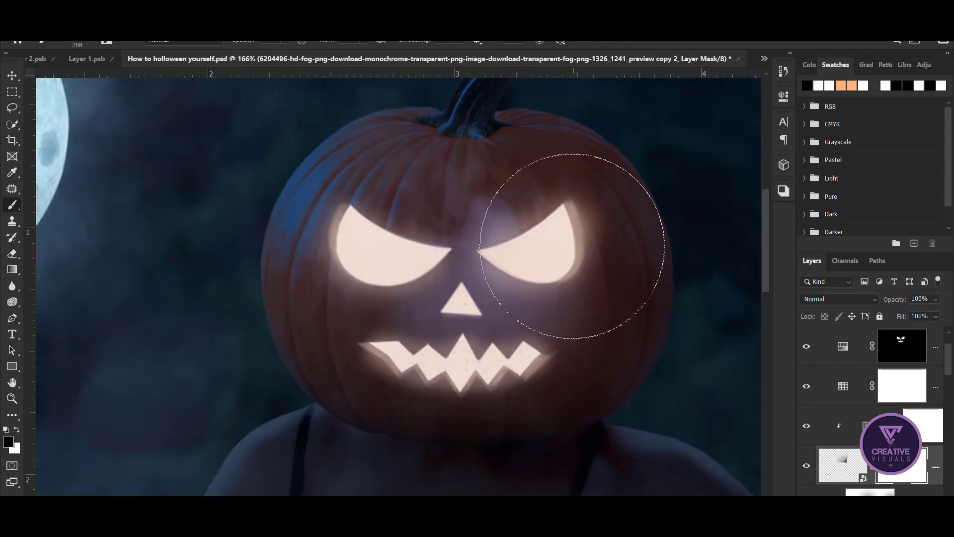
{"action": "scroll", "coordinate": [485, 213], "scroll_direction": "down", "scroll_amount": 5}
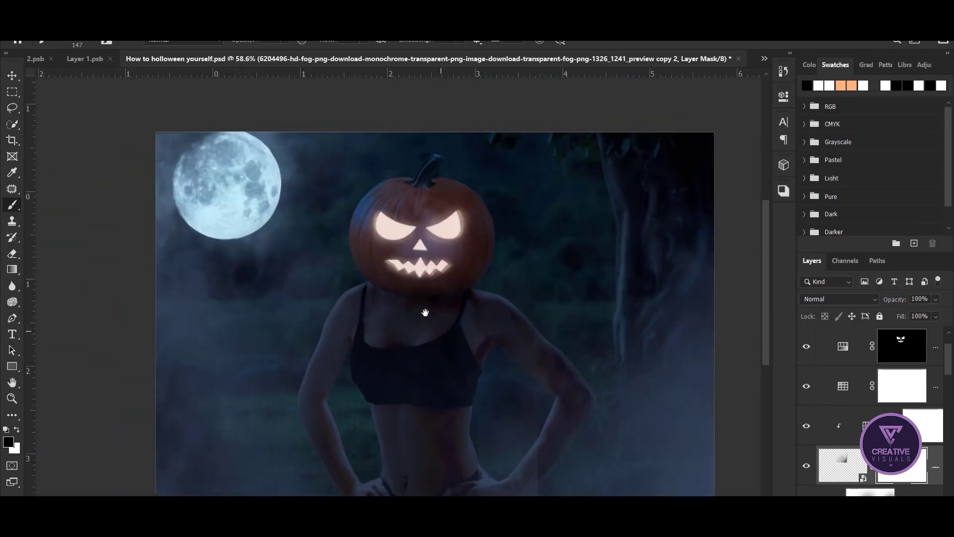
{"action": "left_click_drag", "start_coordinate": [425, 312], "coordinate": [412, 301]}
{"action": "scroll", "coordinate": [405, 311], "scroll_direction": "down", "scroll_amount": 1}
{"action": "key", "text": "v"}
{"action": "scroll", "coordinate": [379, 294], "scroll_direction": "up", "scroll_amount": 3}
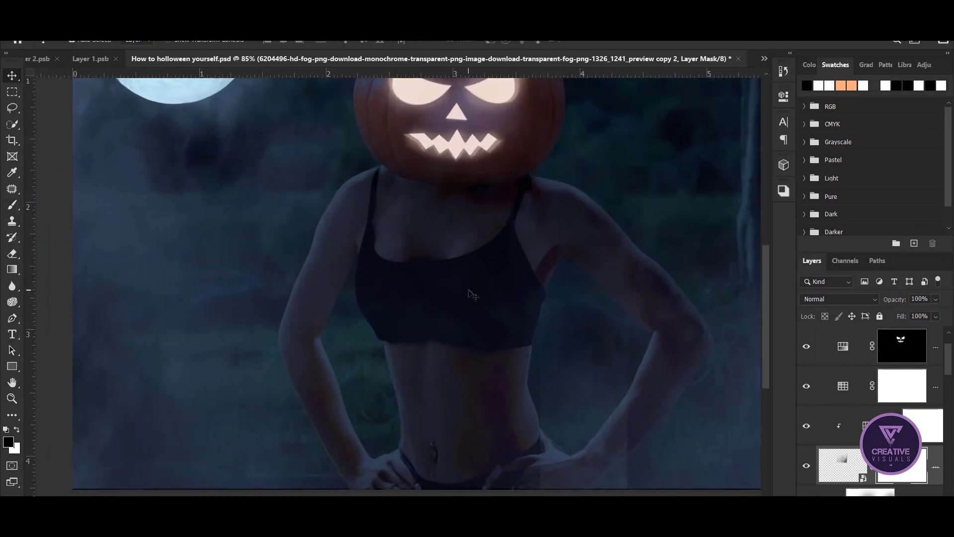
{"action": "scroll", "coordinate": [432, 298], "scroll_direction": "down", "scroll_amount": 3}
{"action": "scroll", "coordinate": [433, 297], "scroll_direction": "up", "scroll_amount": 2}
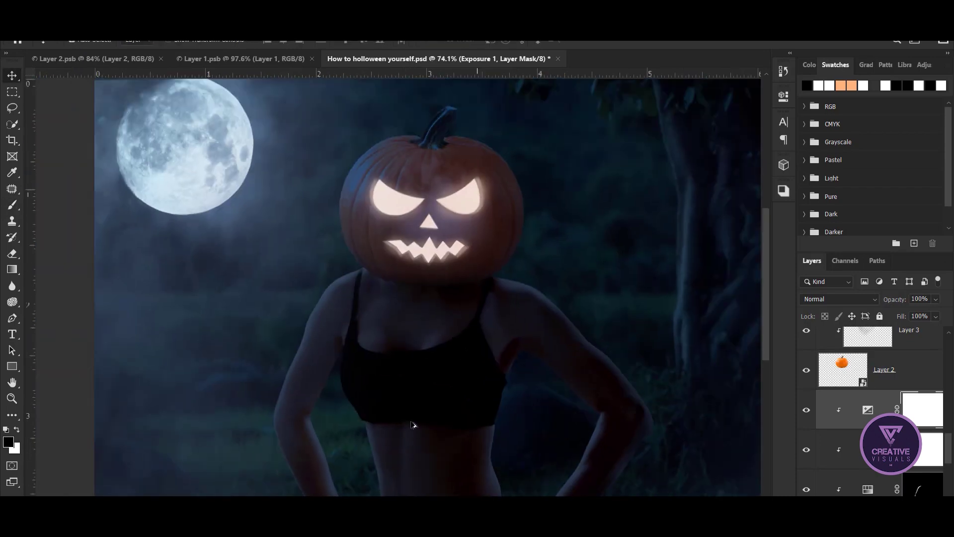
Step: Paste the bird silhouettes above the moon layer beside the moon, in Multiply blend mode
{"action": "scroll", "coordinate": [874, 407], "scroll_direction": "up", "scroll_amount": 5}
{"action": "left_click", "coordinate": [931, 384]}
{"action": "key", "text": "ctrl+v"}
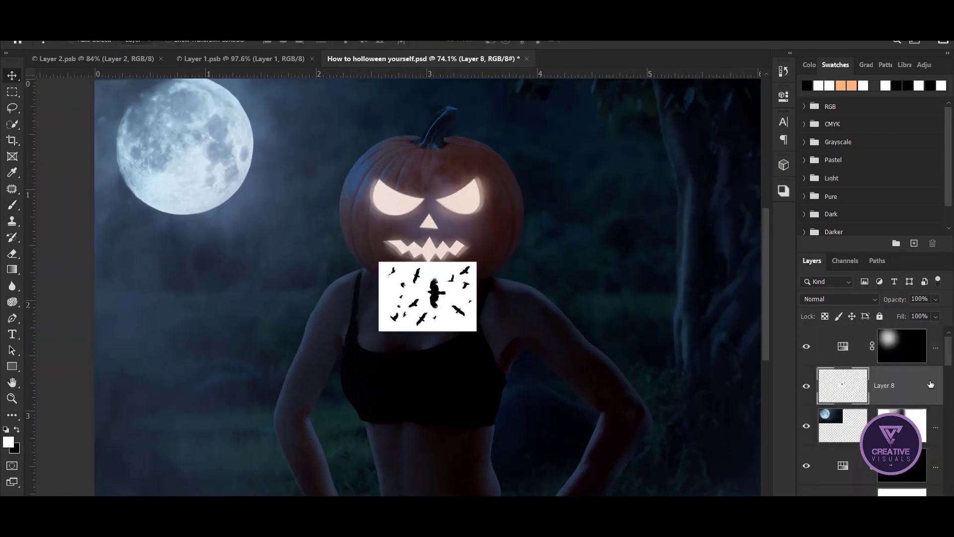
{"action": "left_click_drag", "start_coordinate": [426, 295], "coordinate": [242, 180]}
{"action": "left_click", "coordinate": [615, 42]}
{"action": "left_click", "coordinate": [839, 299]}
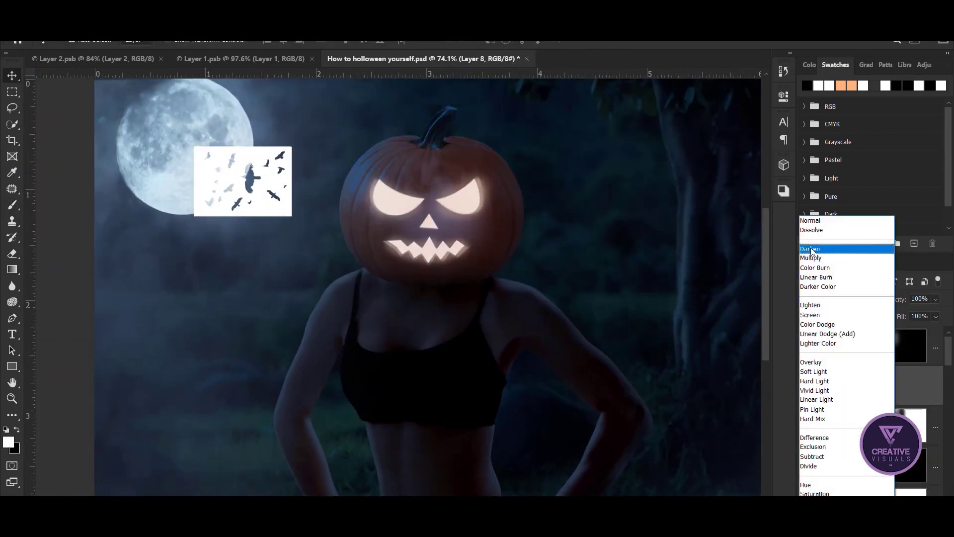
{"action": "left_click", "coordinate": [841, 273]}
Step: Enlarge the bird flock and position it over the moon's edge
{"action": "left_click", "coordinate": [901, 346]}
{"action": "left_click", "coordinate": [887, 385]}
{"action": "key", "text": "ctrl+t"}
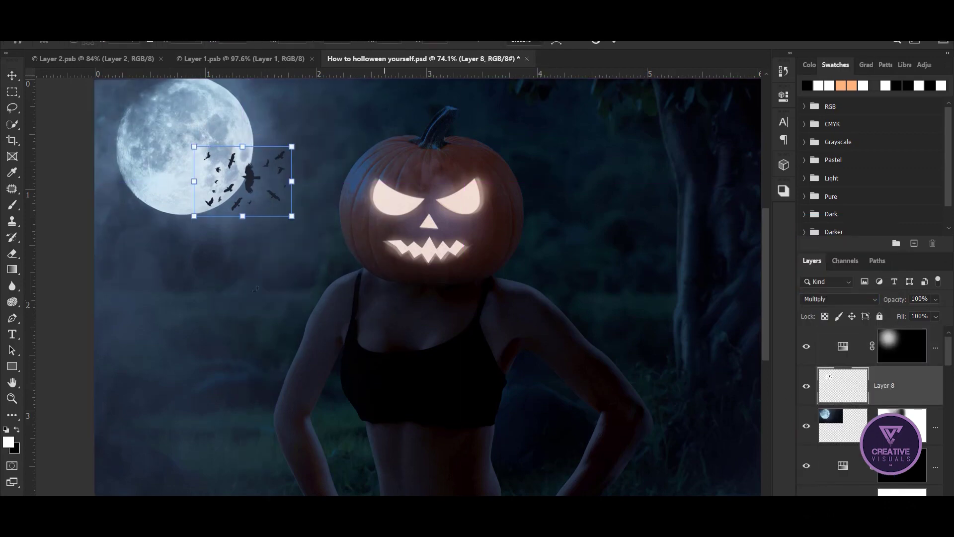
{"action": "left_click_drag", "start_coordinate": [252, 179], "coordinate": [228, 178]}
{"action": "left_click_drag", "start_coordinate": [265, 216], "coordinate": [294, 234]}
{"action": "left_click_drag", "start_coordinate": [230, 189], "coordinate": [217, 170]}
{"action": "key", "text": "Return"}
Step: Target the moon glow adjustment's mask with the Brush tool
{"action": "left_click", "coordinate": [840, 348]}
{"action": "key", "text": "b"}
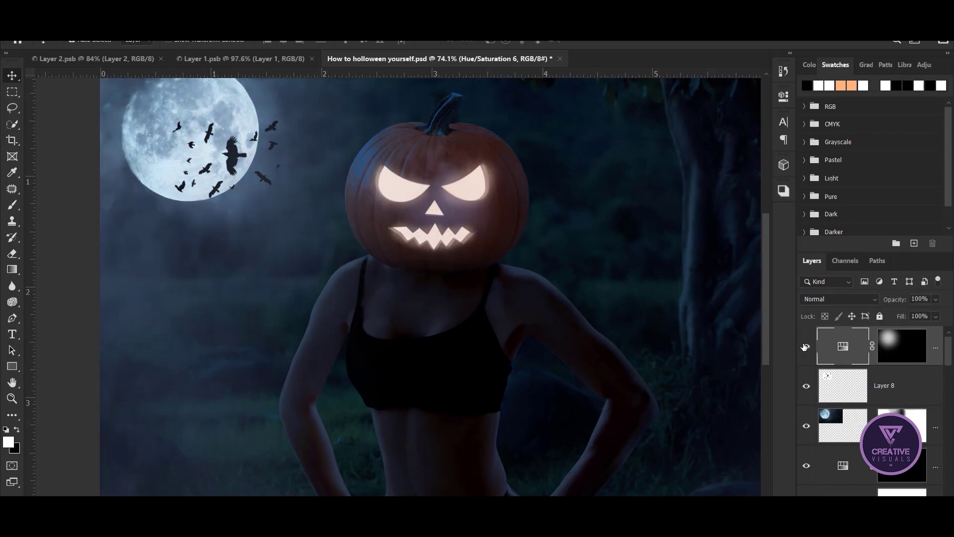
{"action": "left_click", "coordinate": [894, 350]}
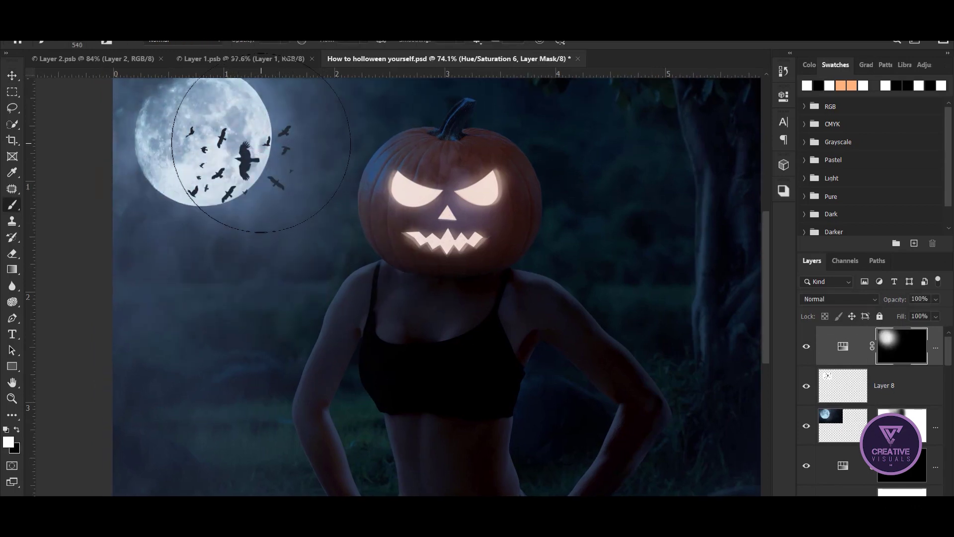
Step: Paint the glow mask around the moon and raise Hue/Saturation 6 lightness to +36 and saturation slightly
{"action": "left_click_drag", "start_coordinate": [258, 238], "coordinate": [188, 152]}
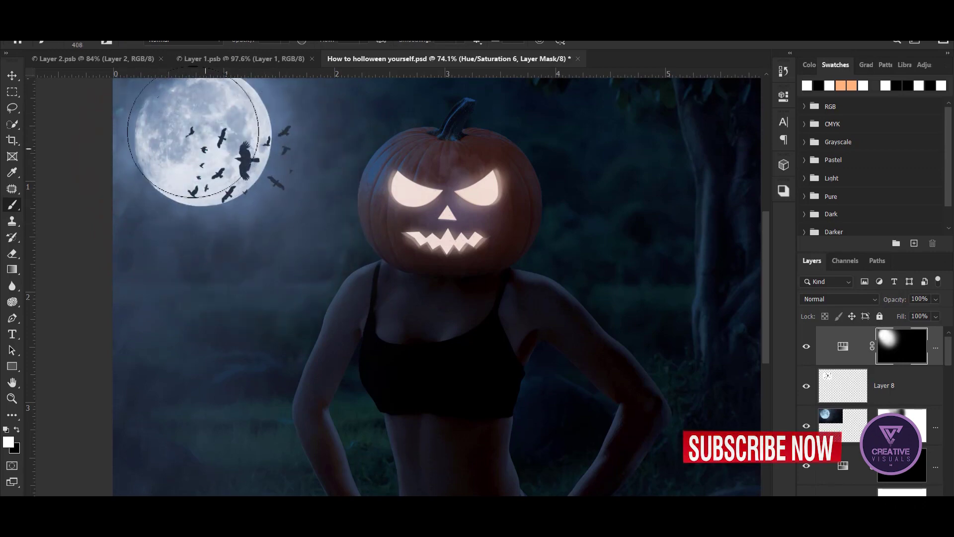
{"action": "double_click", "coordinate": [843, 346]}
{"action": "left_click_drag", "start_coordinate": [693, 229], "coordinate": [704, 229]}
{"action": "mouse_move", "coordinate": [640, 205]}
{"action": "left_mouse_down"}
{"action": "mouse_move", "coordinate": [656, 204]}
{"action": "mouse_move", "coordinate": [683, 181]}
{"action": "left_mouse_up"}
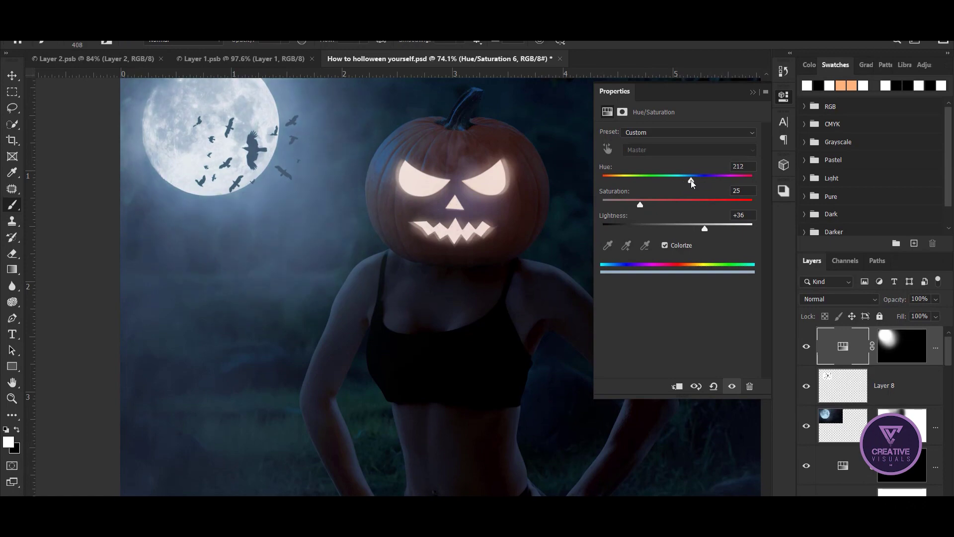
Step: Stamp all visible layers into a new merged Layer 9
{"action": "scroll", "coordinate": [379, 305], "scroll_direction": "down", "scroll_amount": 1}
{"action": "left_click_drag", "start_coordinate": [637, 203], "coordinate": [445, 329]}
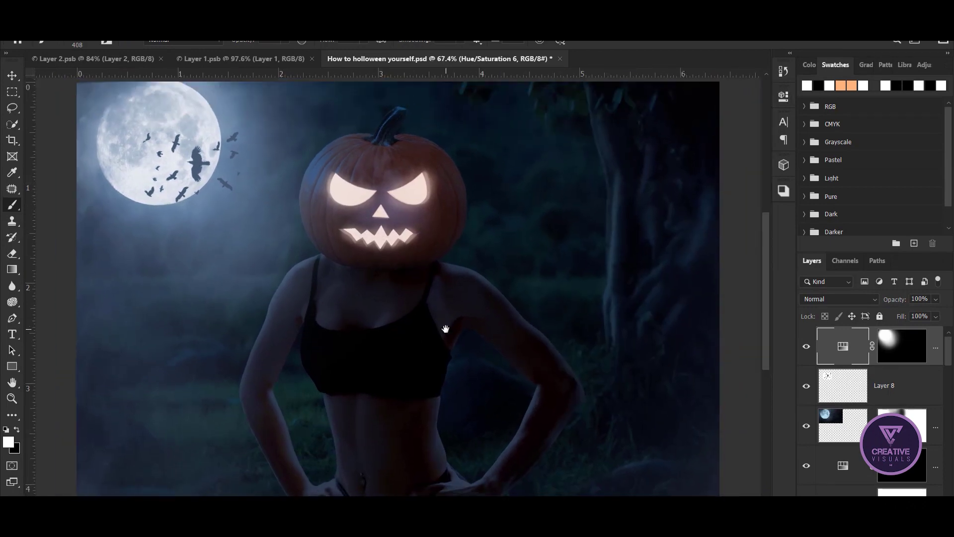
{"action": "key", "text": "ctrl+shift+alt+e"}
Step: Convert merged Layer 9 to a smart object and save the document
{"action": "right_click", "coordinate": [926, 364]}
{"action": "left_click", "coordinate": [795, 173]}
{"action": "key", "text": "ctrl+s"}
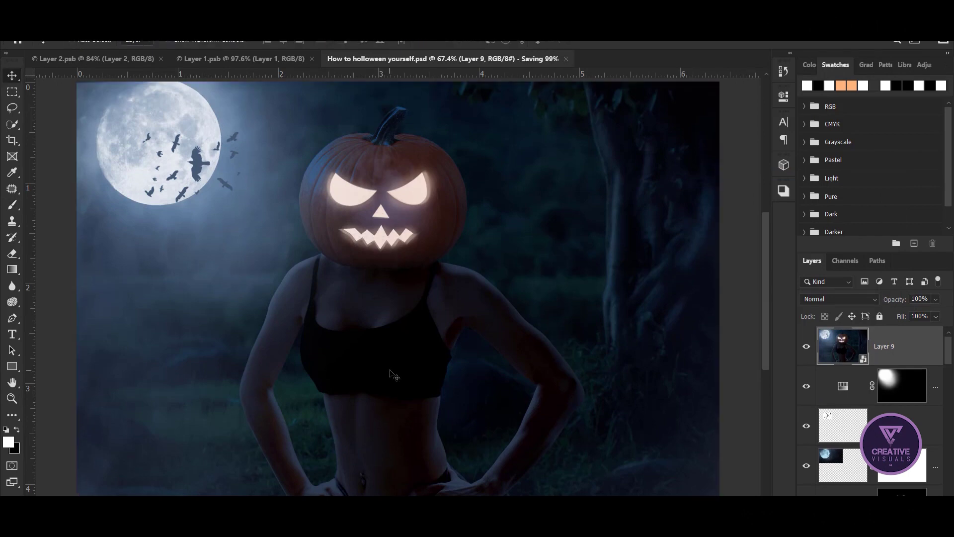
Step: In the Camera Raw filter, warm the temperature slightly and raise exposure to +0.15
{"action": "left_click", "coordinate": [211, 91]}
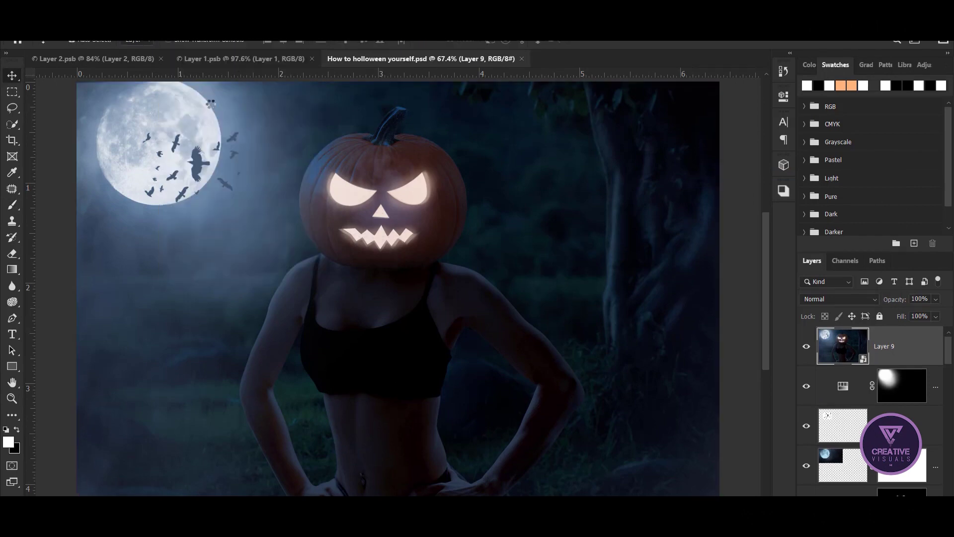
{"action": "scroll", "coordinate": [865, 248], "scroll_direction": "up", "scroll_amount": 3}
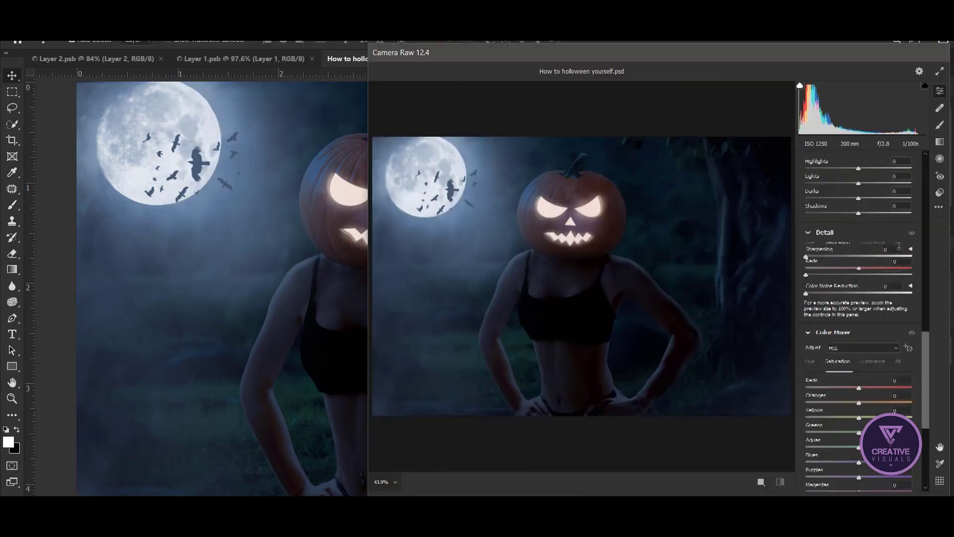
{"action": "scroll", "coordinate": [865, 248], "scroll_direction": "up", "scroll_amount": 5}
{"action": "scroll", "coordinate": [918, 181], "scroll_direction": "up", "scroll_amount": 5}
{"action": "left_click_drag", "start_coordinate": [660, 53], "coordinate": [538, 55]}
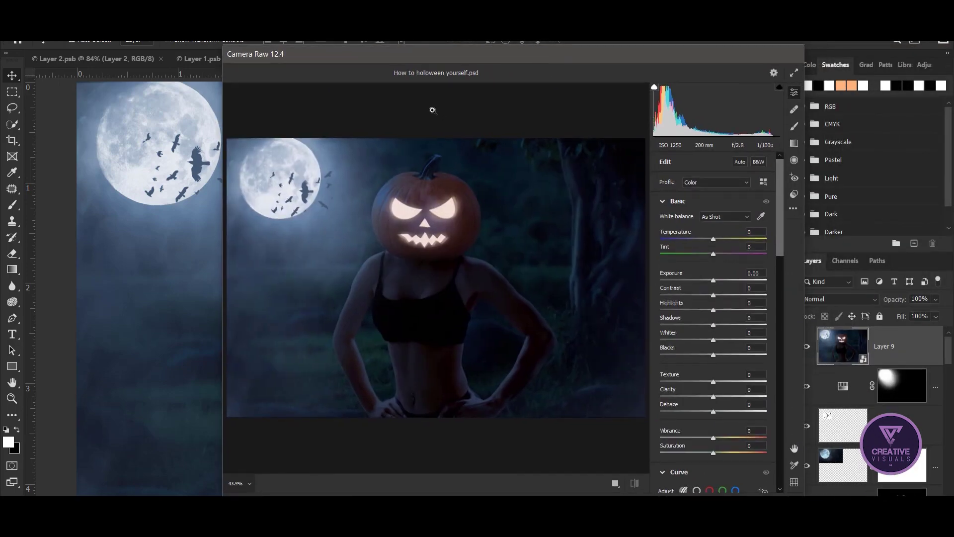
{"action": "left_click", "coordinate": [739, 233]}
{"action": "key", "text": "ctrl+z"}
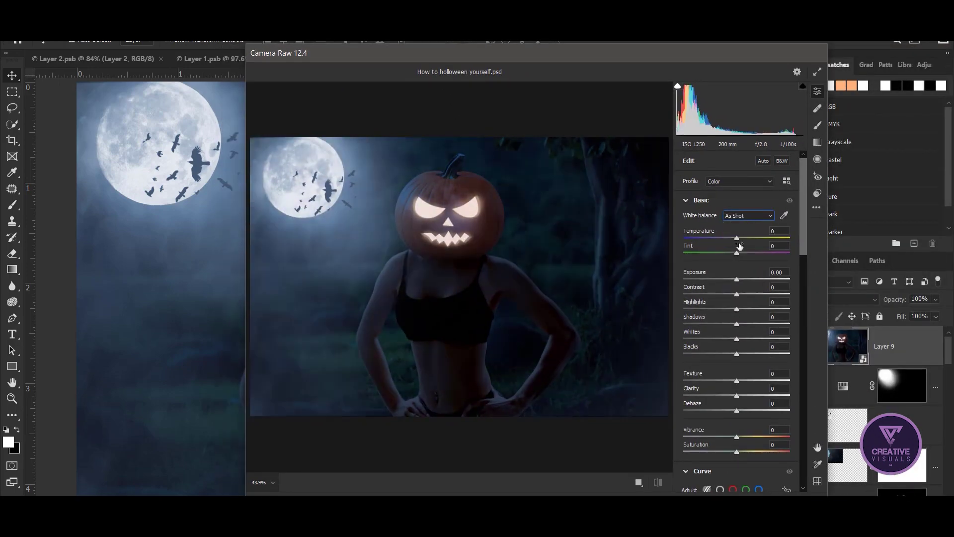
{"action": "mouse_move", "coordinate": [747, 253]}
{"action": "left_mouse_down"}
{"action": "mouse_move", "coordinate": [727, 255]}
{"action": "mouse_move", "coordinate": [742, 240]}
{"action": "left_mouse_up"}
{"action": "left_click_drag", "start_coordinate": [736, 279], "coordinate": [739, 282]}
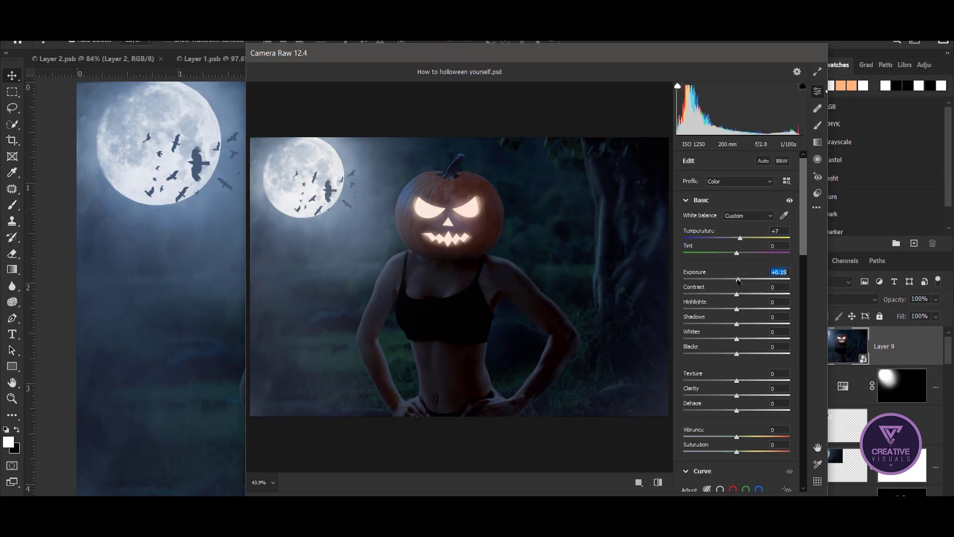
Step: Raise highlights and whites, add Dehaze +16 and cut Vibrance to -29
{"action": "scroll", "coordinate": [377, 278], "scroll_direction": "up", "scroll_amount": 2}
{"action": "scroll", "coordinate": [407, 314], "scroll_direction": "up", "scroll_amount": 3}
{"action": "scroll", "coordinate": [408, 314], "scroll_direction": "down", "scroll_amount": 4}
{"action": "scroll", "coordinate": [495, 315], "scroll_direction": "up", "scroll_amount": 1}
{"action": "left_click_drag", "start_coordinate": [494, 316], "coordinate": [466, 310]}
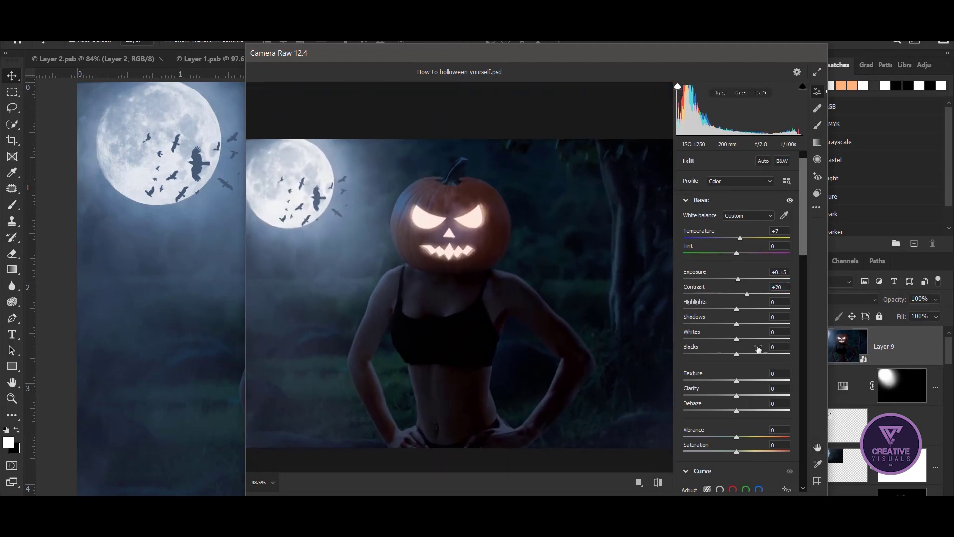
{"action": "left_click_drag", "start_coordinate": [737, 309], "coordinate": [748, 309]}
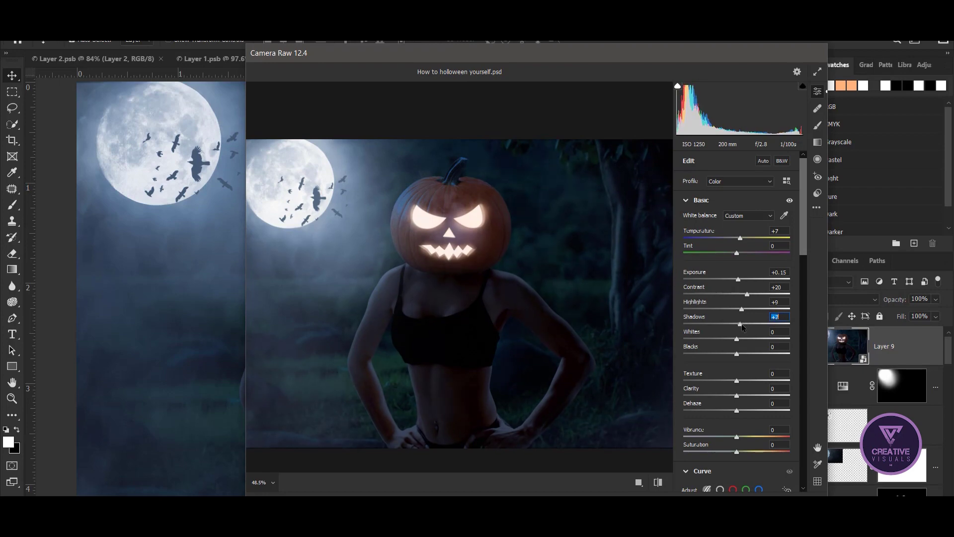
{"action": "left_click_drag", "start_coordinate": [745, 341], "coordinate": [742, 339]}
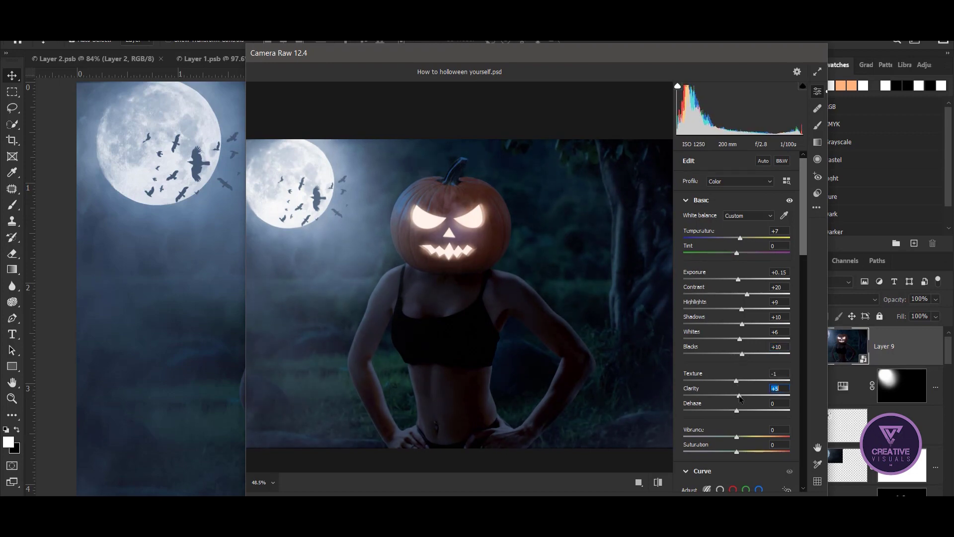
{"action": "mouse_move", "coordinate": [736, 410]}
{"action": "left_mouse_down"}
{"action": "mouse_move", "coordinate": [756, 409]}
{"action": "mouse_move", "coordinate": [745, 411]}
{"action": "left_mouse_up"}
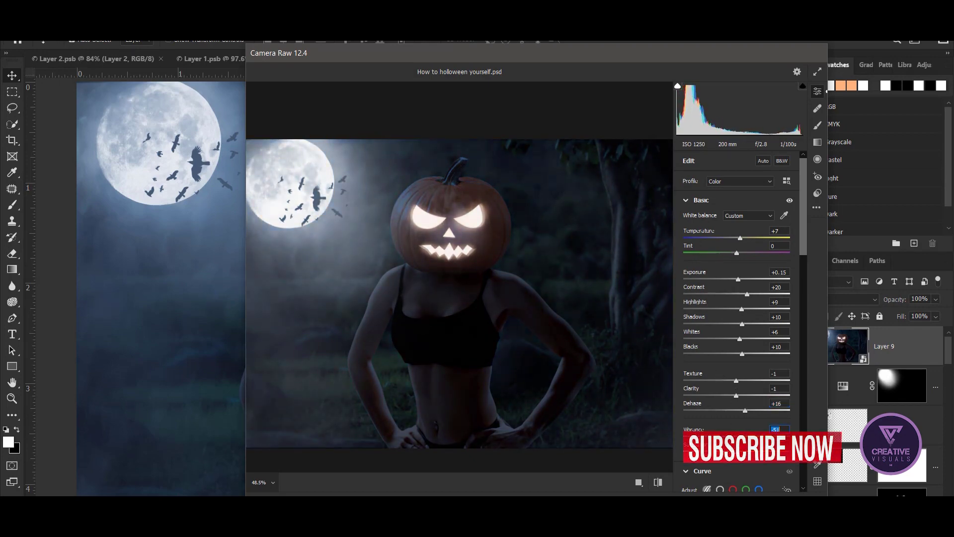
{"action": "left_click_drag", "start_coordinate": [726, 437], "coordinate": [712, 446]}
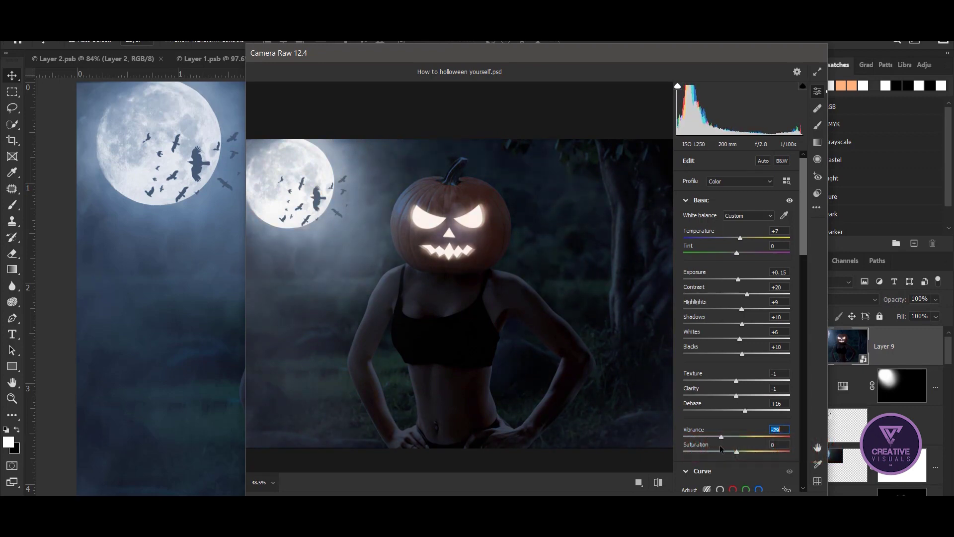
{"action": "scroll", "coordinate": [719, 445], "scroll_direction": "down", "scroll_amount": 5}
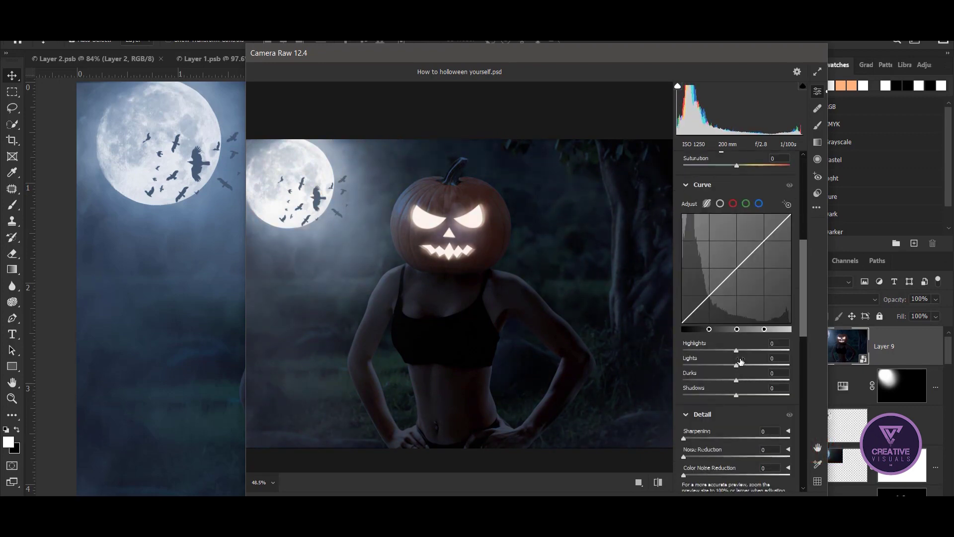
Step: Lower the green-channel highlights and set tone curve lights +9, darks +1, shadows -3
{"action": "left_click", "coordinate": [746, 203]}
{"action": "left_click_drag", "start_coordinate": [791, 214], "coordinate": [790, 217]}
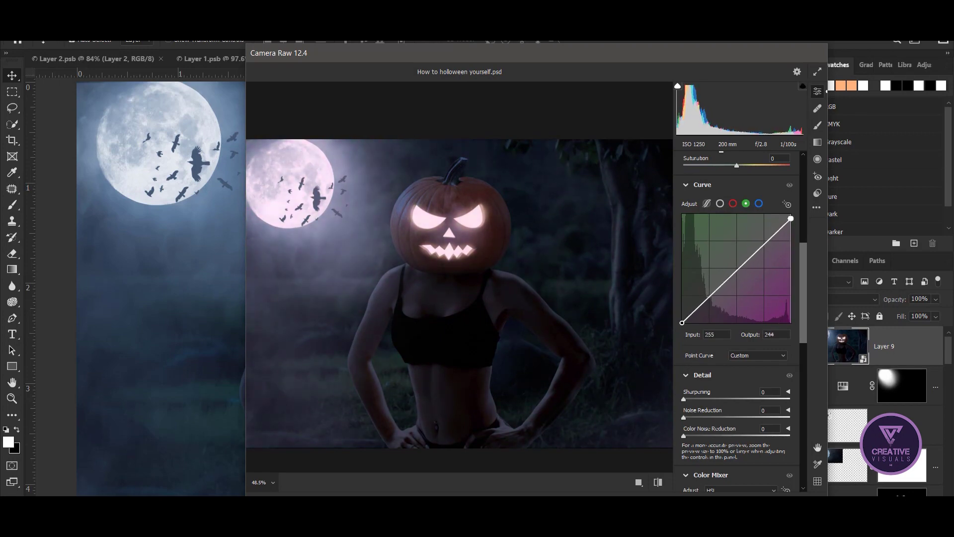
{"action": "left_click", "coordinate": [706, 203]}
{"action": "left_click_drag", "start_coordinate": [735, 365], "coordinate": [734, 384]}
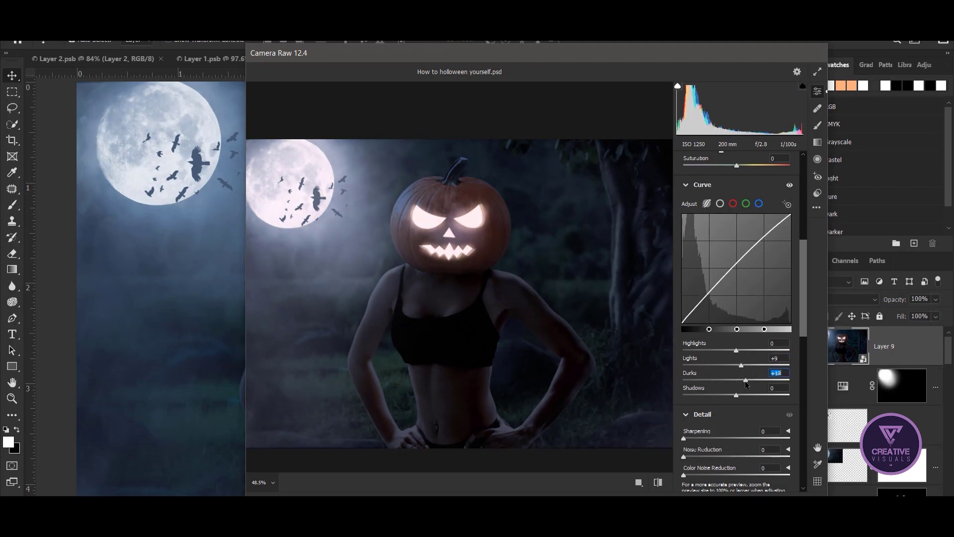
{"action": "left_click_drag", "start_coordinate": [734, 384], "coordinate": [736, 396]}
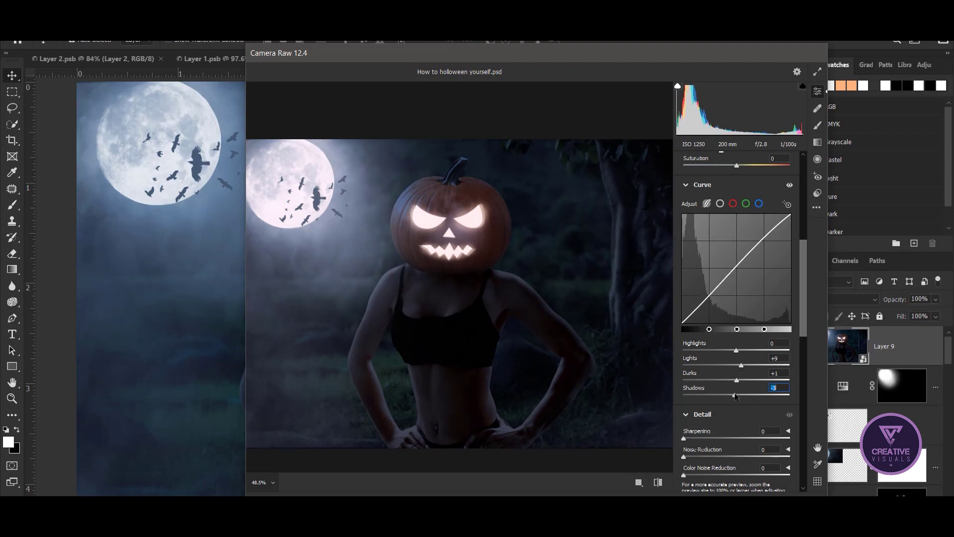
Step: Zoom to 100% and inspect the pumpkin head and torso detail
{"action": "scroll", "coordinate": [736, 396], "scroll_direction": "down", "scroll_amount": 3}
{"action": "scroll", "coordinate": [689, 296], "scroll_direction": "down", "scroll_amount": 3}
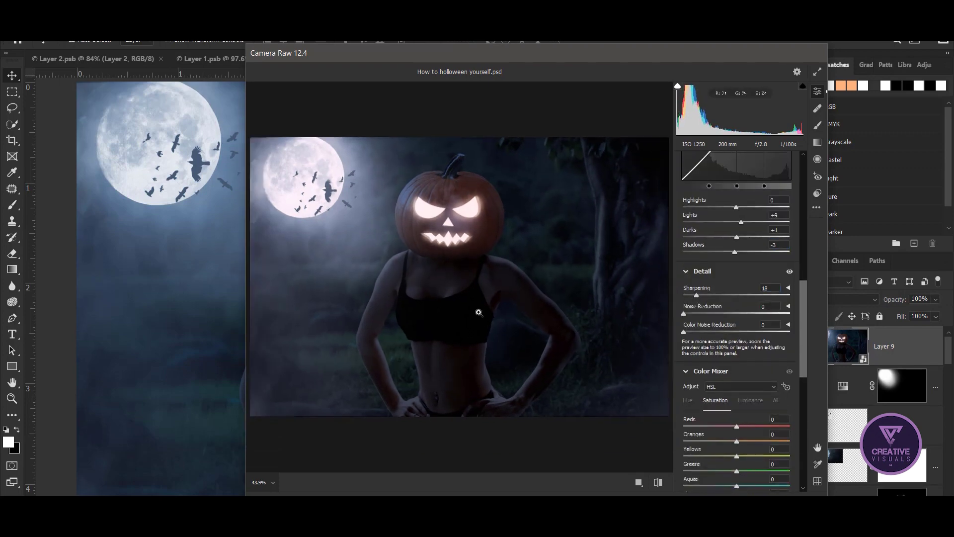
{"action": "left_click", "coordinate": [476, 311]}
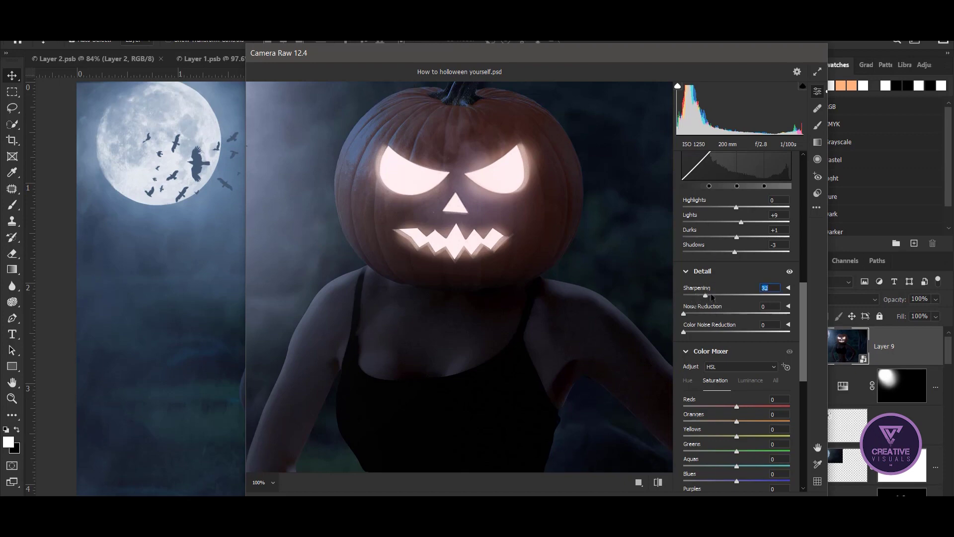
{"action": "mouse_move", "coordinate": [497, 437]}
{"action": "left_mouse_down"}
{"action": "mouse_move", "coordinate": [537, 194]}
{"action": "mouse_move", "coordinate": [575, 366]}
{"action": "mouse_move", "coordinate": [440, 301]}
{"action": "mouse_move", "coordinate": [453, 318]}
{"action": "left_mouse_up"}
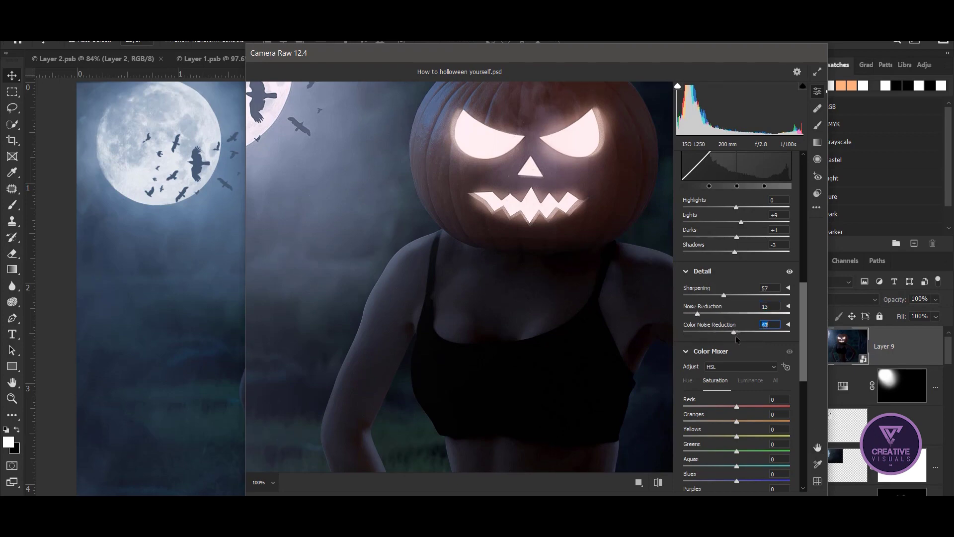
{"action": "mouse_move", "coordinate": [428, 249]}
{"action": "left_mouse_down"}
{"action": "mouse_move", "coordinate": [502, 309]}
{"action": "mouse_move", "coordinate": [544, 283]}
{"action": "mouse_move", "coordinate": [661, 320]}
{"action": "left_mouse_up"}
{"action": "scroll", "coordinate": [735, 323], "scroll_direction": "down", "scroll_amount": 3}
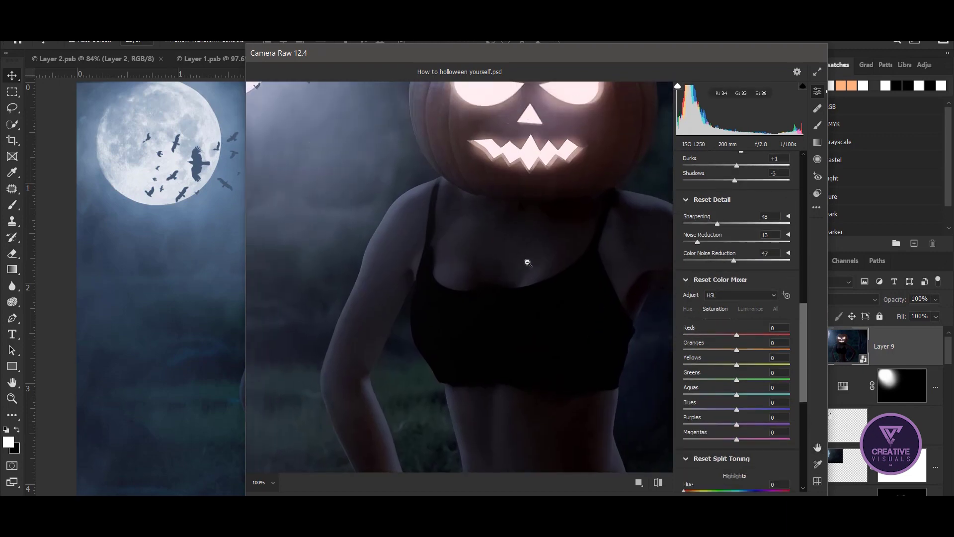
Step: In the Color Mixer, boost red saturation (+26) and mute the blues (-23) and purples
{"action": "left_click", "coordinate": [526, 260]}
{"action": "mouse_move", "coordinate": [736, 355]}
{"action": "left_mouse_down"}
{"action": "mouse_move", "coordinate": [752, 355]}
{"action": "mouse_move", "coordinate": [755, 371]}
{"action": "mouse_move", "coordinate": [726, 371]}
{"action": "left_mouse_up"}
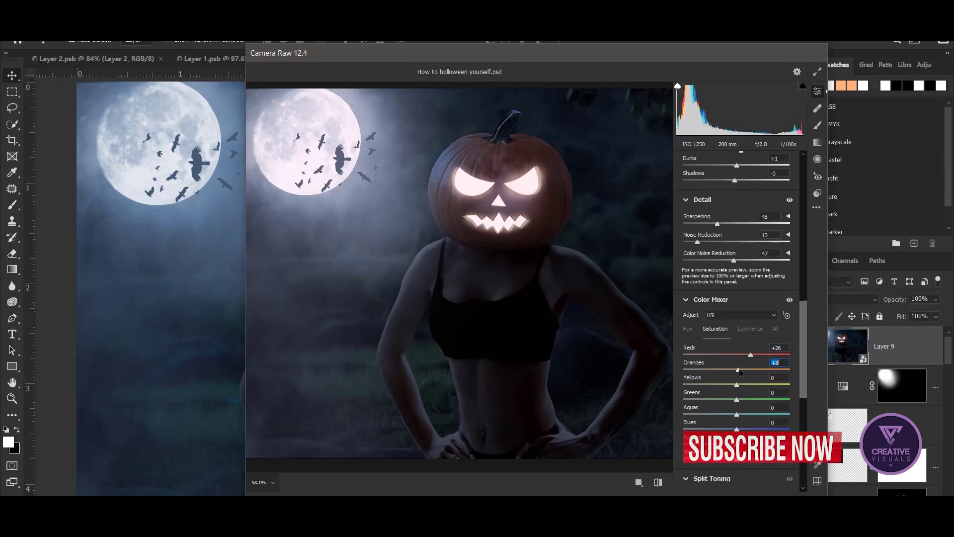
{"action": "mouse_move", "coordinate": [736, 429]}
{"action": "left_mouse_down"}
{"action": "mouse_move", "coordinate": [707, 429]}
{"action": "mouse_move", "coordinate": [724, 430]}
{"action": "left_mouse_up"}
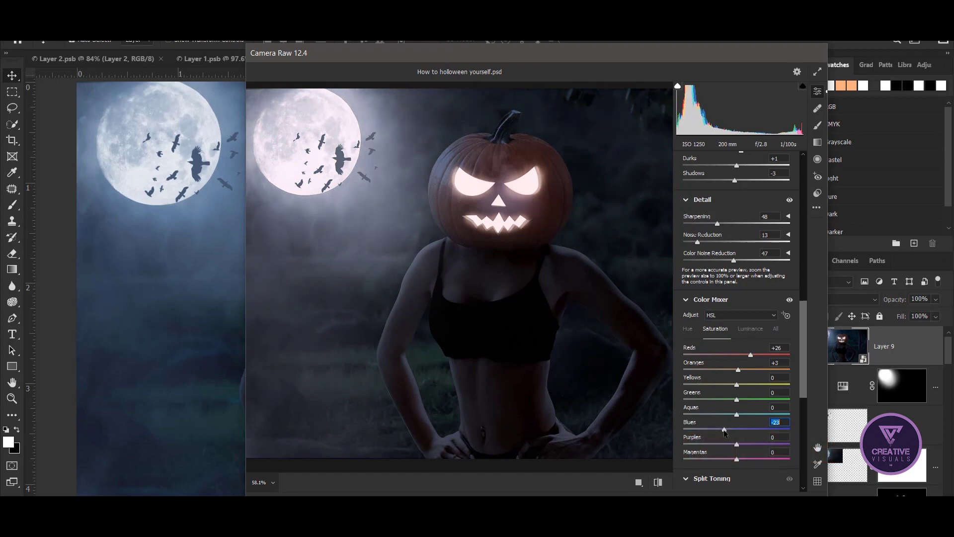
{"action": "left_click_drag", "start_coordinate": [709, 446], "coordinate": [731, 444]}
Step: Split-tone highlights to hue 40/saturation 19 and shadows to hue 215/saturation 7
{"action": "scroll", "coordinate": [732, 423], "scroll_direction": "down", "scroll_amount": 2}
{"action": "scroll", "coordinate": [737, 378], "scroll_direction": "down", "scroll_amount": 2}
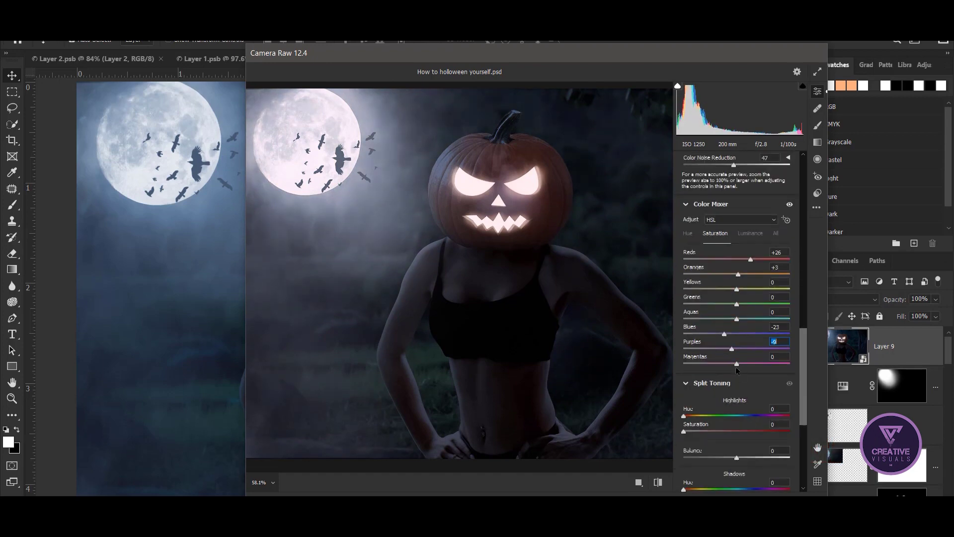
{"action": "scroll", "coordinate": [732, 394], "scroll_direction": "down", "scroll_amount": 2}
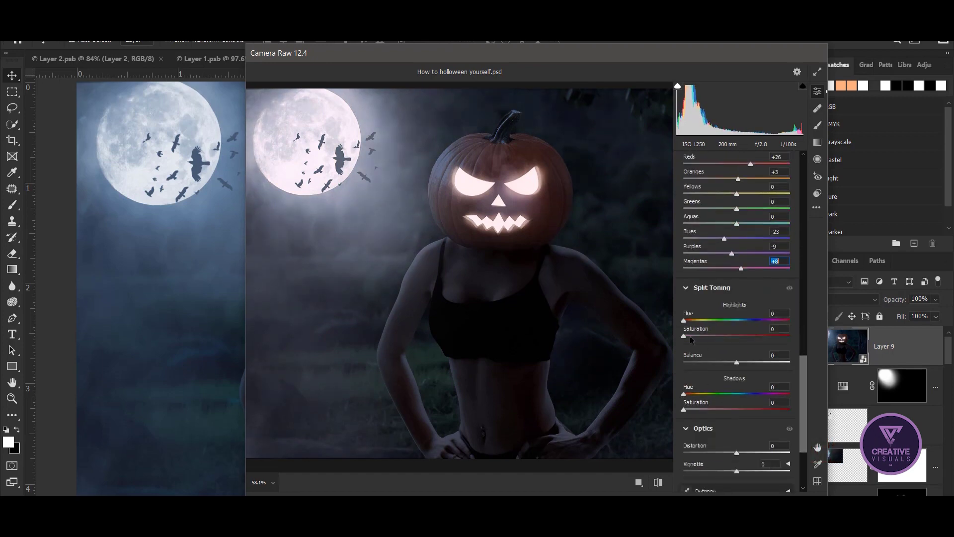
{"action": "left_click_drag", "start_coordinate": [684, 320], "coordinate": [714, 320]}
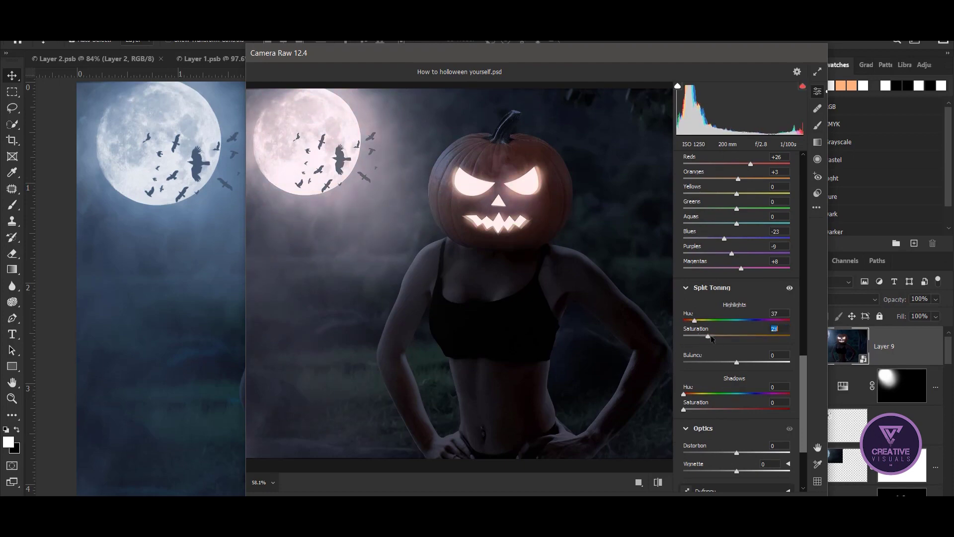
{"action": "left_click_drag", "start_coordinate": [744, 327], "coordinate": [725, 333]}
{"action": "scroll", "coordinate": [695, 332], "scroll_direction": "down", "scroll_amount": 1}
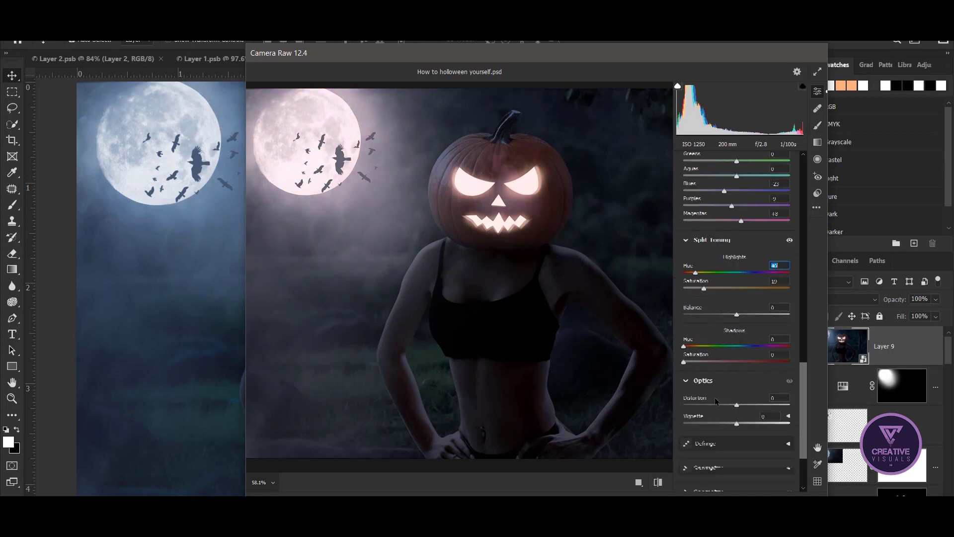
{"action": "mouse_move", "coordinate": [683, 361]}
{"action": "left_mouse_down"}
{"action": "mouse_move", "coordinate": [699, 363]}
{"action": "mouse_move", "coordinate": [693, 347]}
{"action": "mouse_move", "coordinate": [778, 351]}
{"action": "left_mouse_up"}
{"action": "left_click_drag", "start_coordinate": [696, 365], "coordinate": [688, 364]}
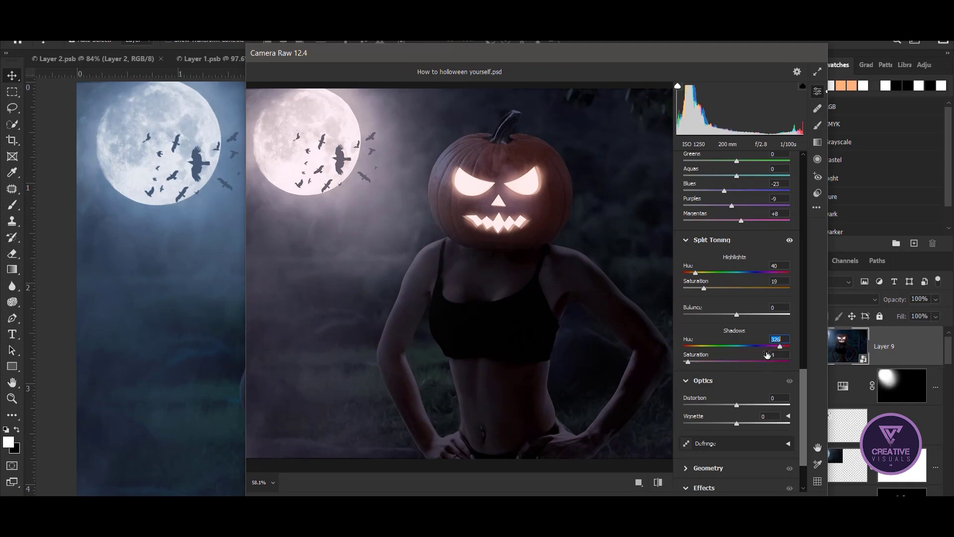
{"action": "left_click_drag", "start_coordinate": [757, 353], "coordinate": [745, 355]}
Step: Try a lens distortion value, then reset it back to 0
{"action": "scroll", "coordinate": [692, 365], "scroll_direction": "down", "scroll_amount": 3}
{"action": "left_click_drag", "start_coordinate": [736, 337], "coordinate": [734, 340]}
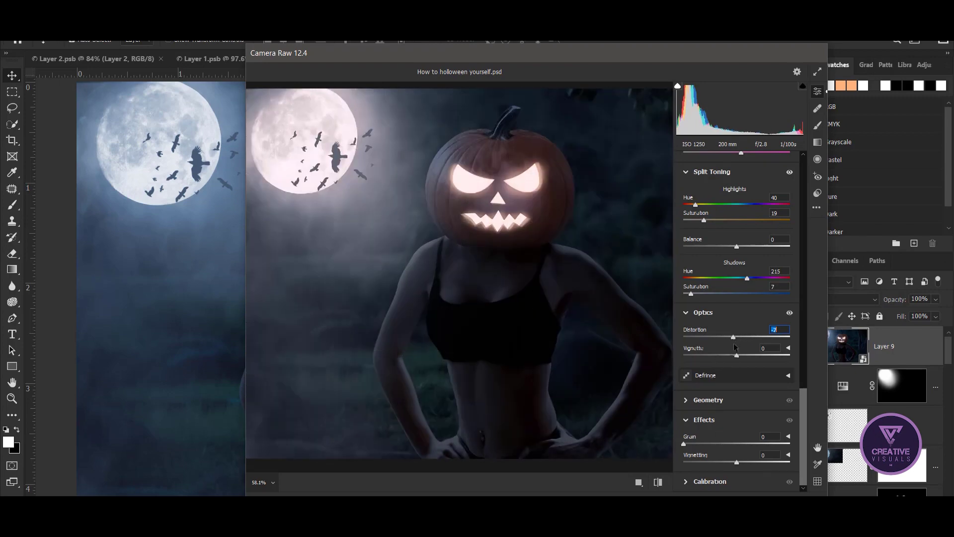
{"action": "key", "text": "ctrl+z"}
{"action": "key", "text": "Return"}
{"action": "scroll", "coordinate": [737, 340], "scroll_direction": "up", "scroll_amount": 1}
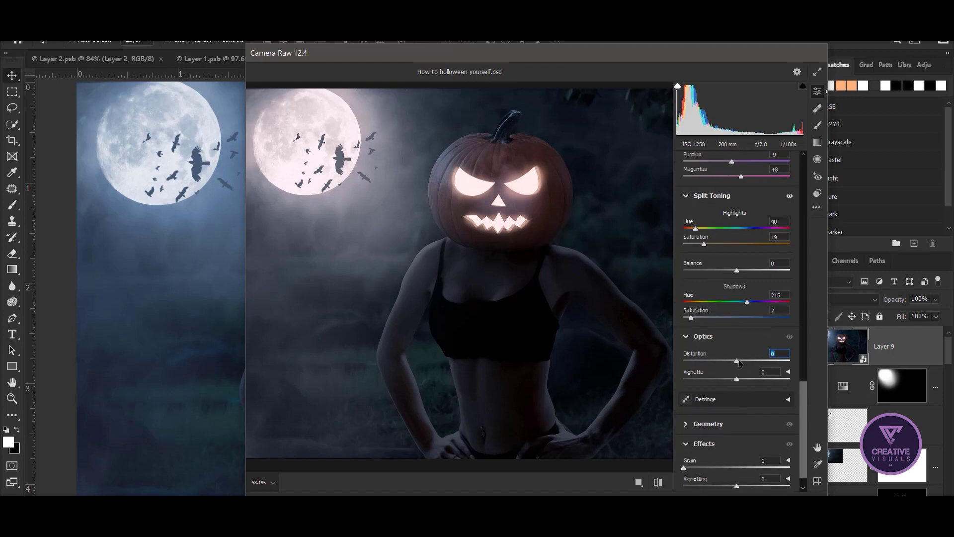
Step: Set lens distortion to +2 and lens vignette to +21 in Optics
{"action": "left_click_drag", "start_coordinate": [736, 362], "coordinate": [739, 364]}
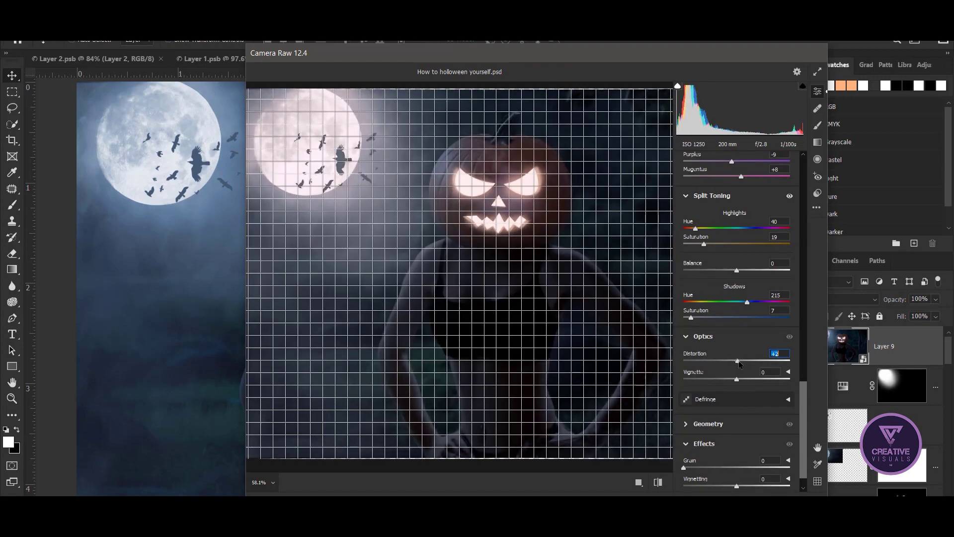
{"action": "mouse_move", "coordinate": [739, 363]}
{"action": "left_mouse_down"}
{"action": "mouse_move", "coordinate": [741, 385]}
{"action": "mouse_move", "coordinate": [710, 390]}
{"action": "left_mouse_up"}
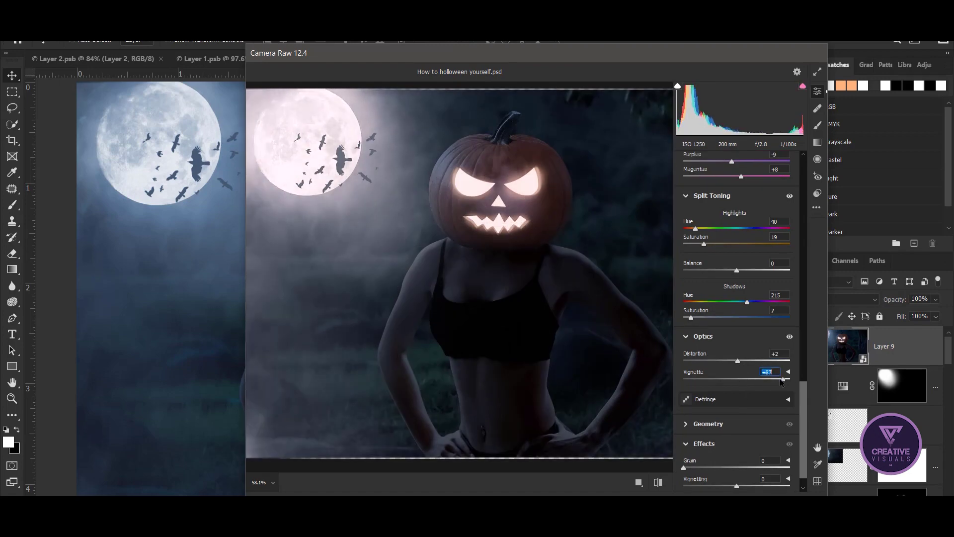
{"action": "left_click_drag", "start_coordinate": [711, 391], "coordinate": [745, 386]}
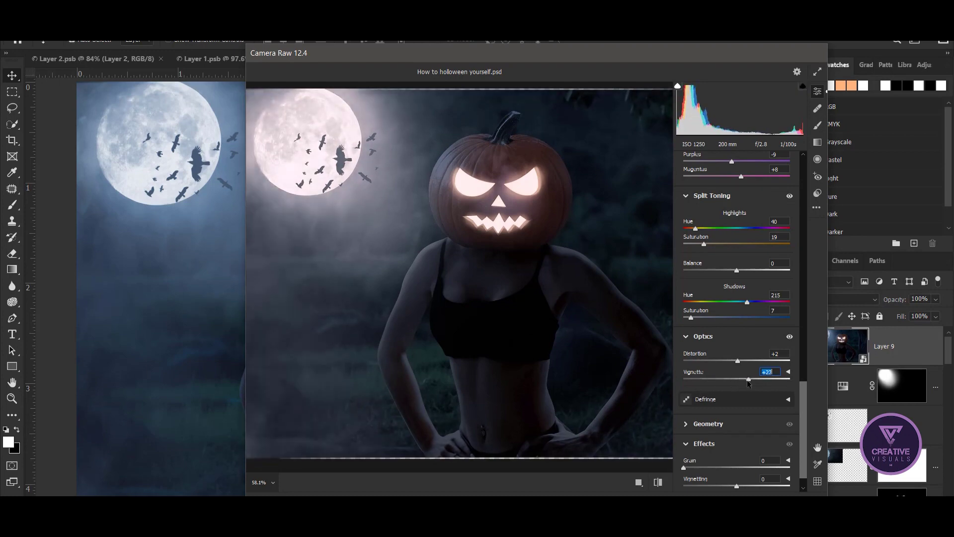
{"action": "left_click", "coordinate": [716, 424]}
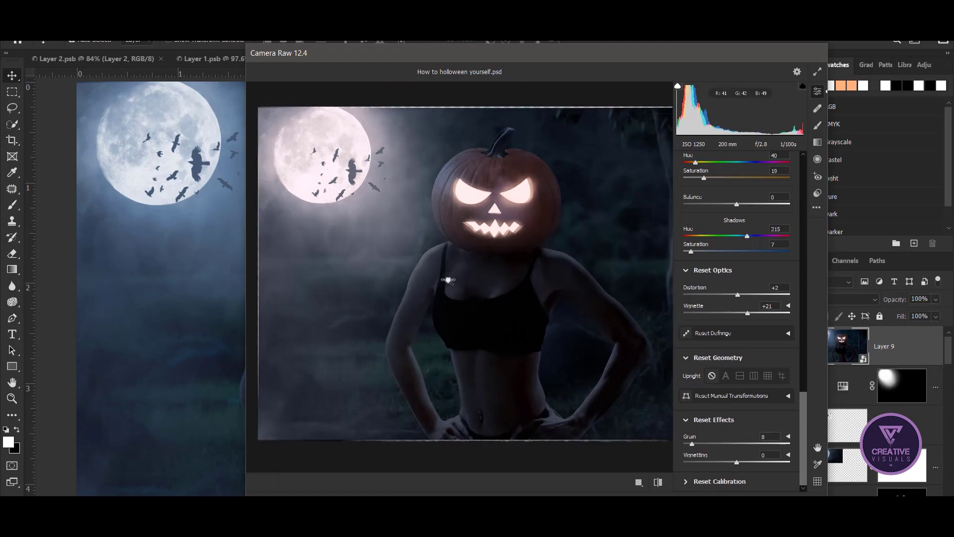
{"action": "scroll", "coordinate": [455, 277], "scroll_direction": "up", "scroll_amount": 3}
Step: Add grain 5 and vignetting -7, then apply the Camera Raw grade
{"action": "left_click_drag", "start_coordinate": [695, 444], "coordinate": [690, 445]}
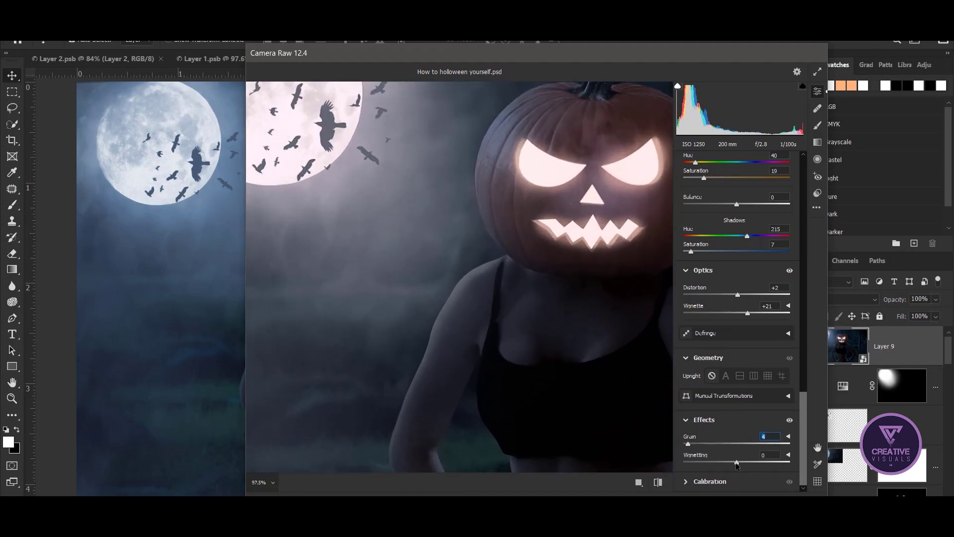
{"action": "left_click_drag", "start_coordinate": [736, 465], "coordinate": [729, 462]}
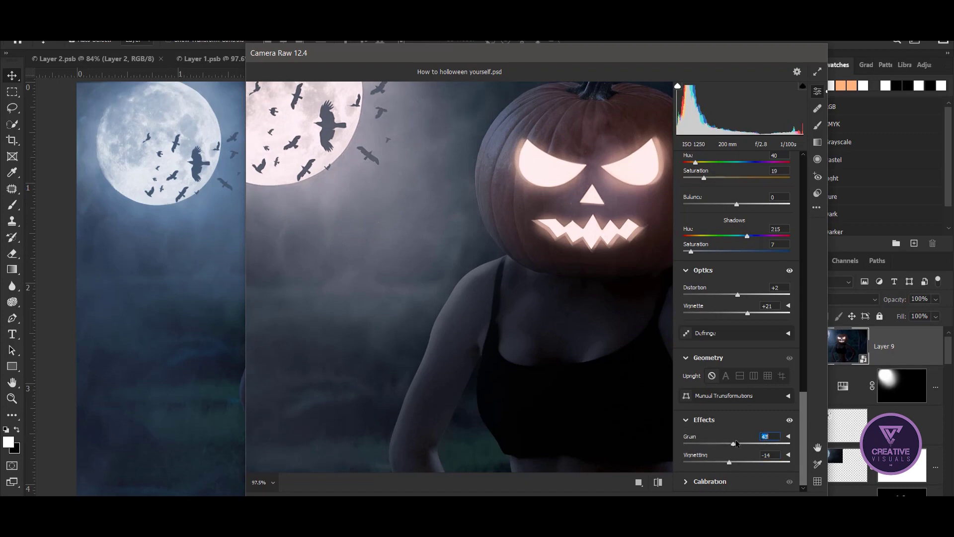
{"action": "key", "text": "Down"}
{"action": "key", "text": "Down"}
{"action": "key", "text": "ctrl+0"}
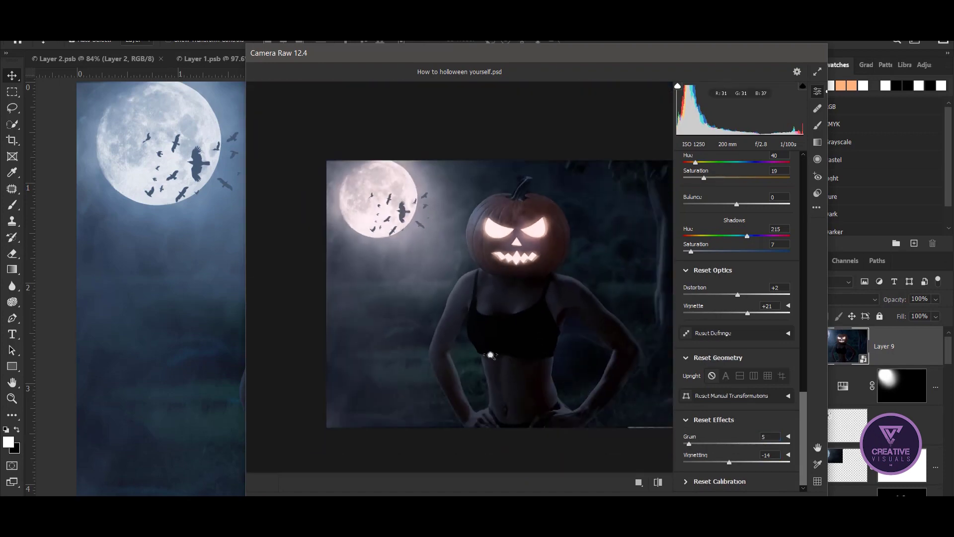
{"action": "left_click_drag", "start_coordinate": [729, 462], "coordinate": [734, 462]}
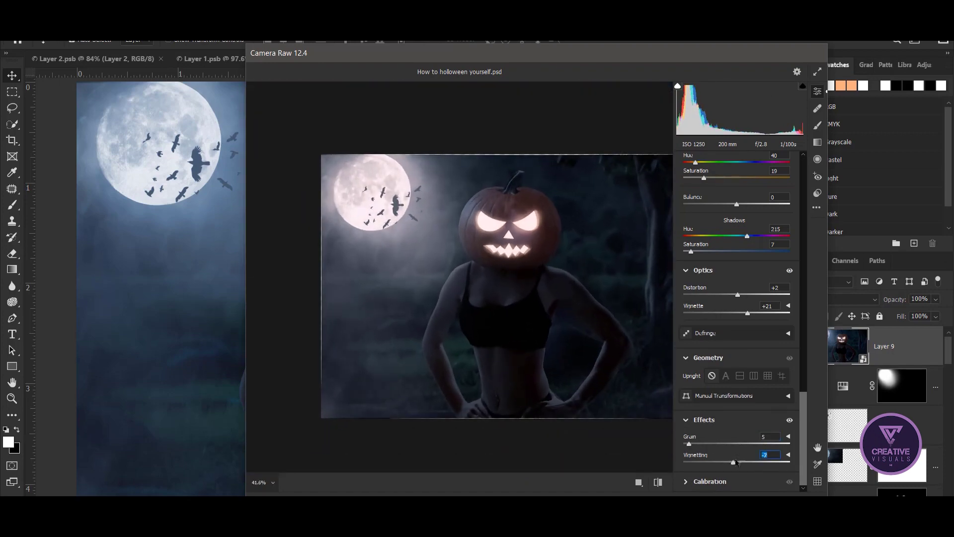
{"action": "left_click_drag", "start_coordinate": [739, 297], "coordinate": [735, 297]}
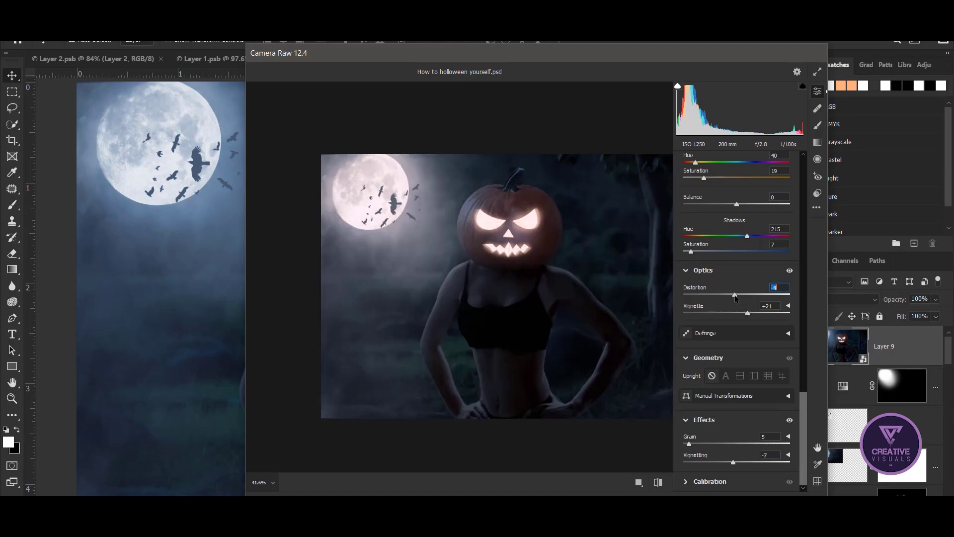
{"action": "left_click", "coordinate": [709, 481]}
{"action": "key", "text": "Return"}
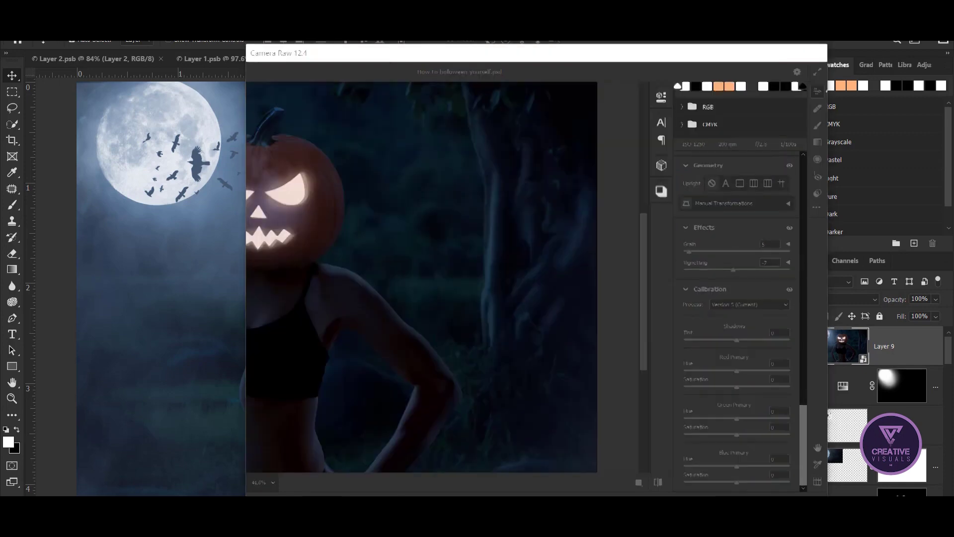